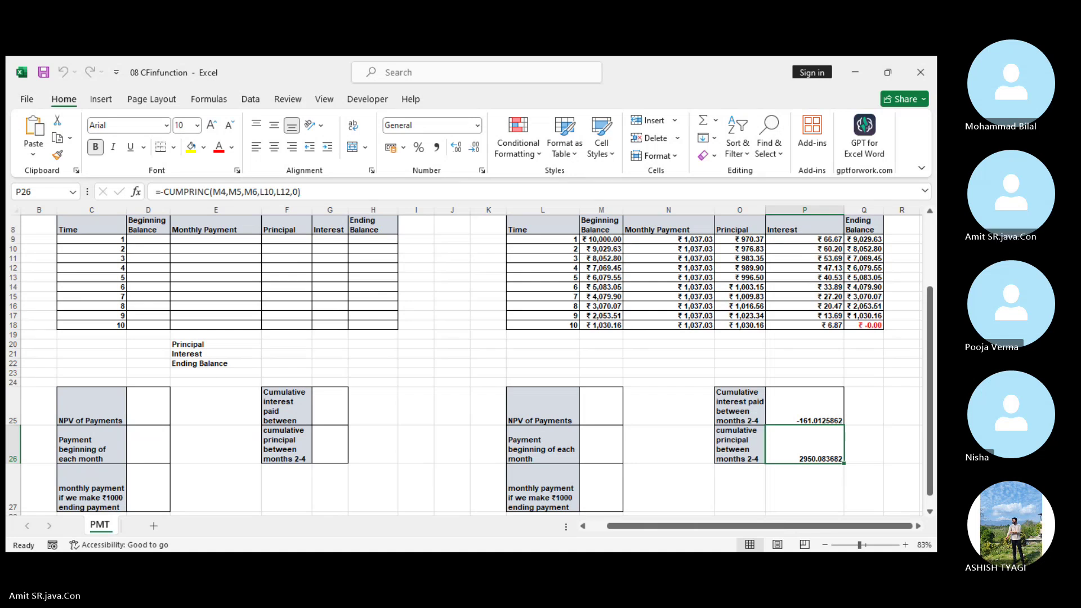
Clear the contents of the second loan schedule from Beginning Balance to Ending Balance for all ten periods, M9:Q18
left_click(781, 159)
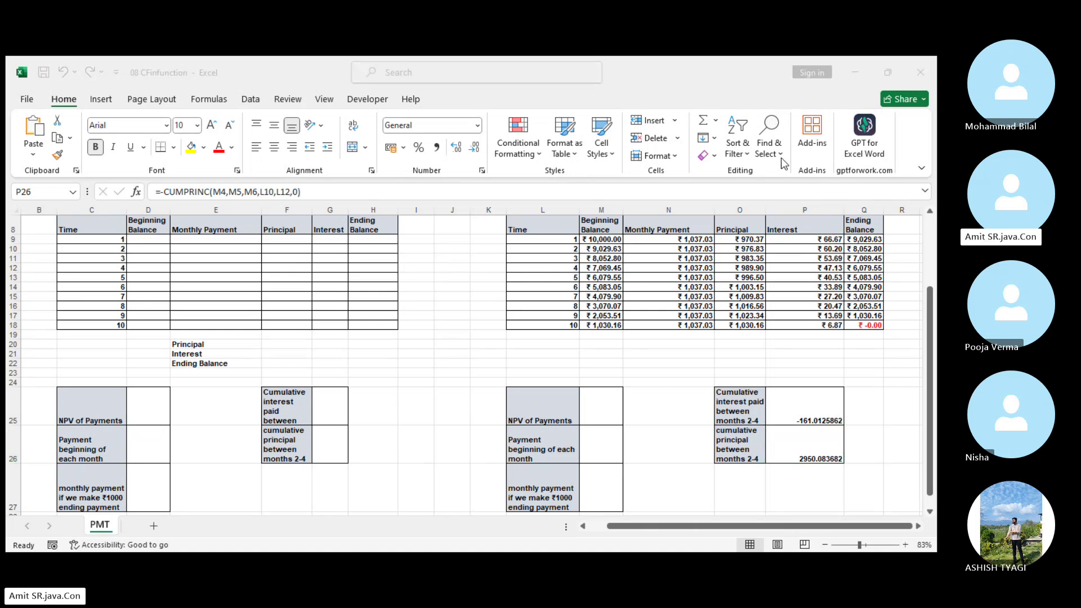
scroll(810, 461, "up", 3)
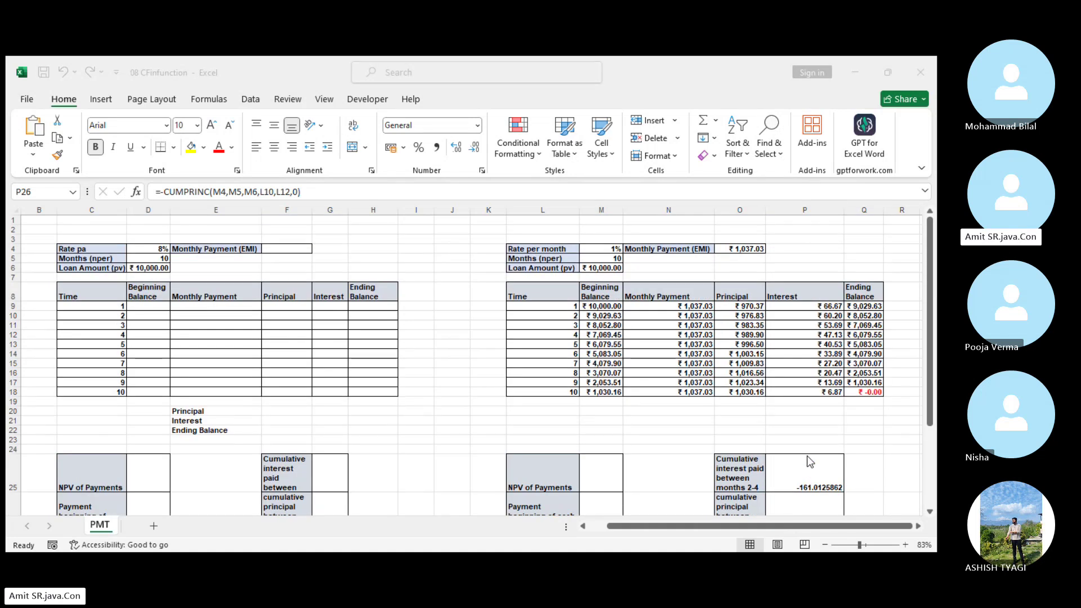
left_click(409, 405)
left_click_drag(607, 307, 857, 393)
right_click(857, 393)
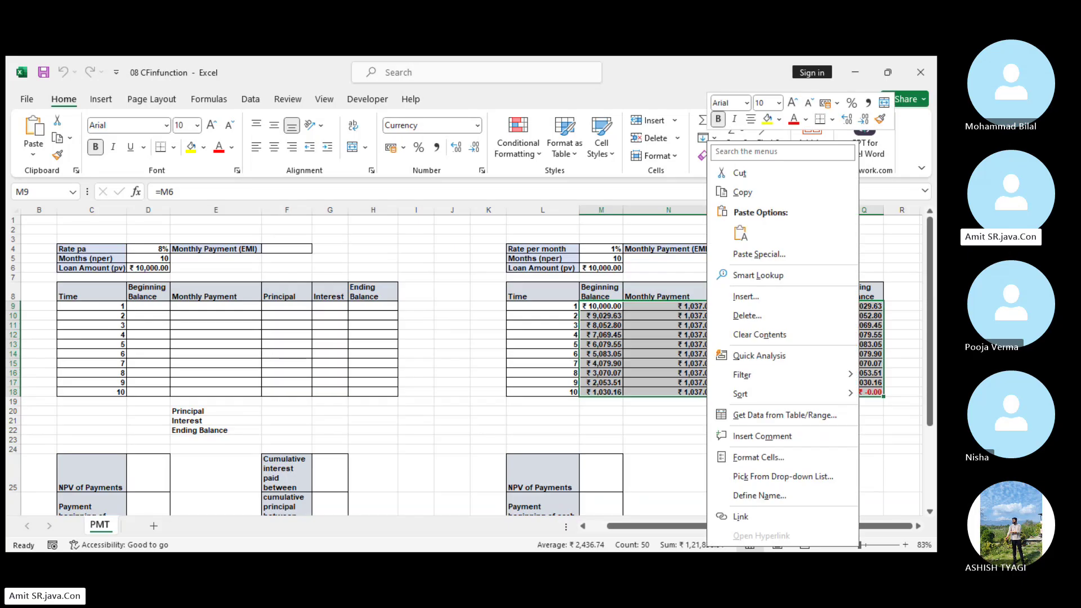
left_click(745, 335)
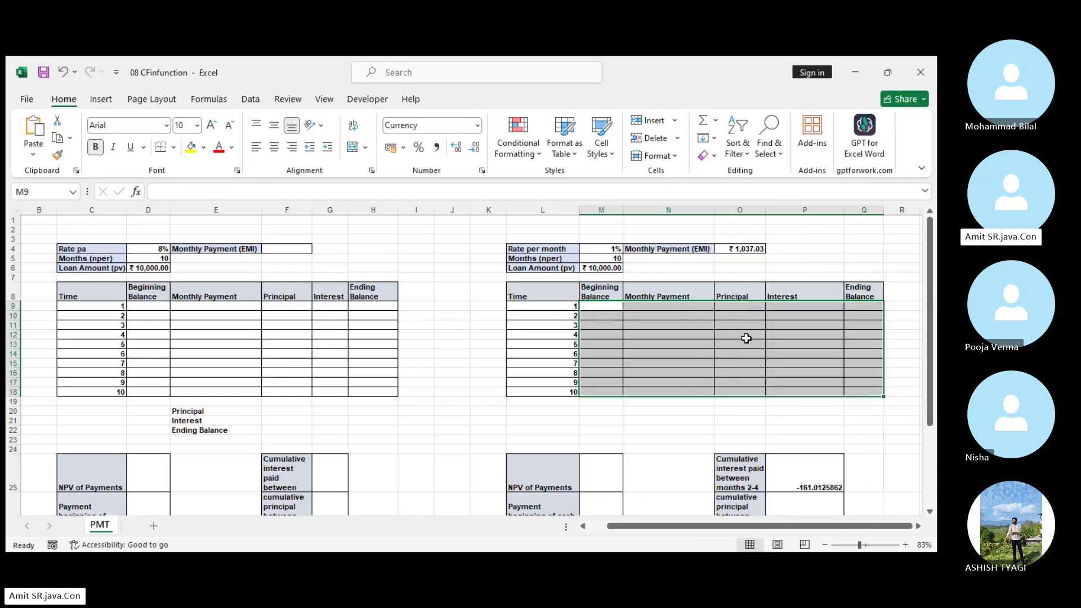
Clear the monthly payment (EMI) formula from cell O4 beside the Rate per month block
left_click(864, 546)
left_click(661, 438)
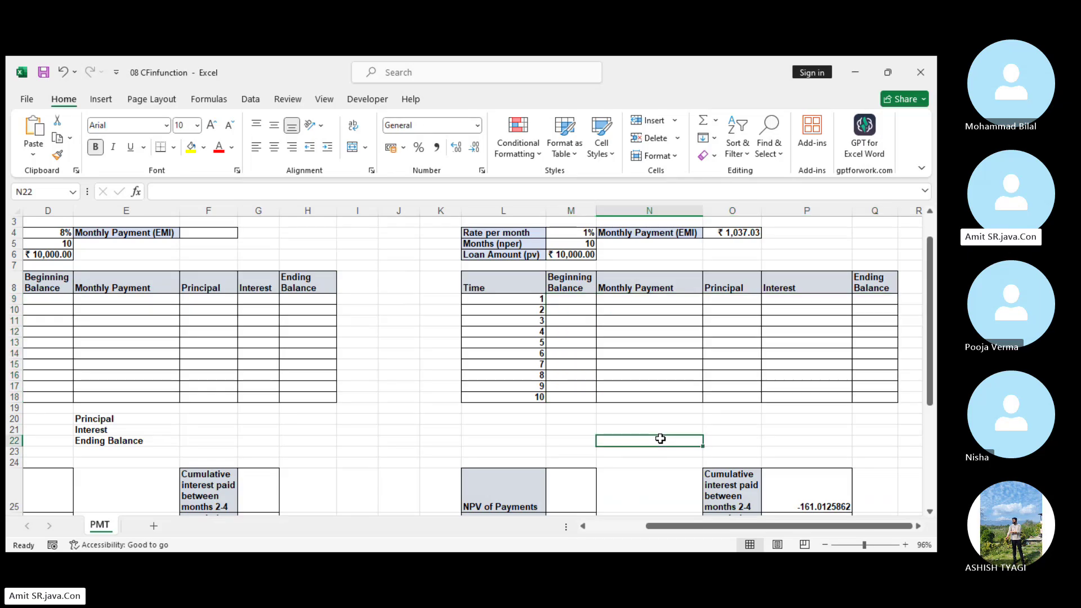
right_click(730, 233)
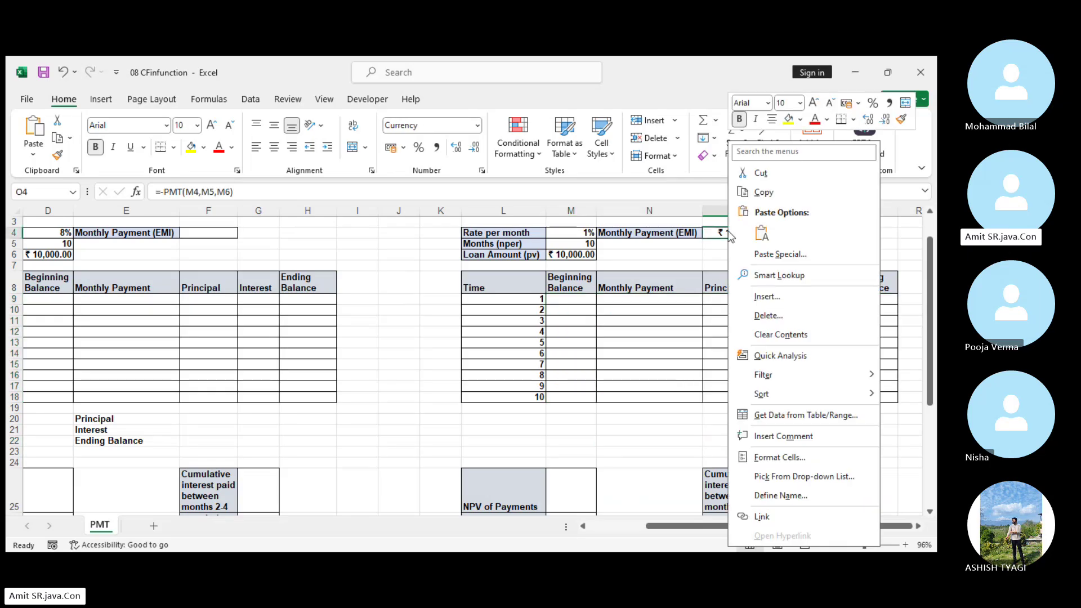
left_click(780, 335)
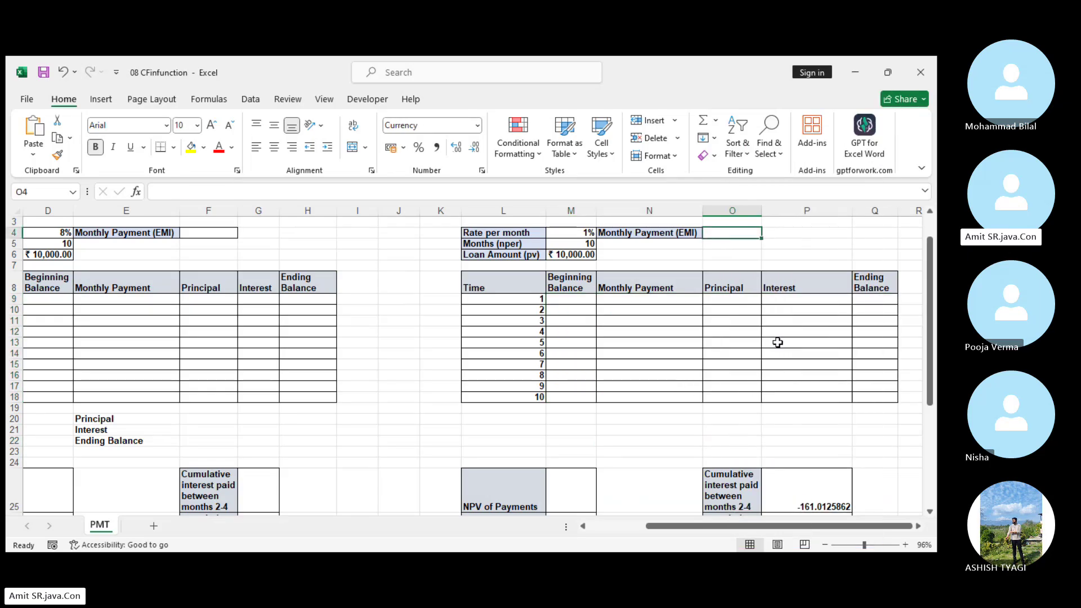
Clear the cumulative interest and cumulative principal results for months 2-4 in cells P25:P26
left_click(770, 423)
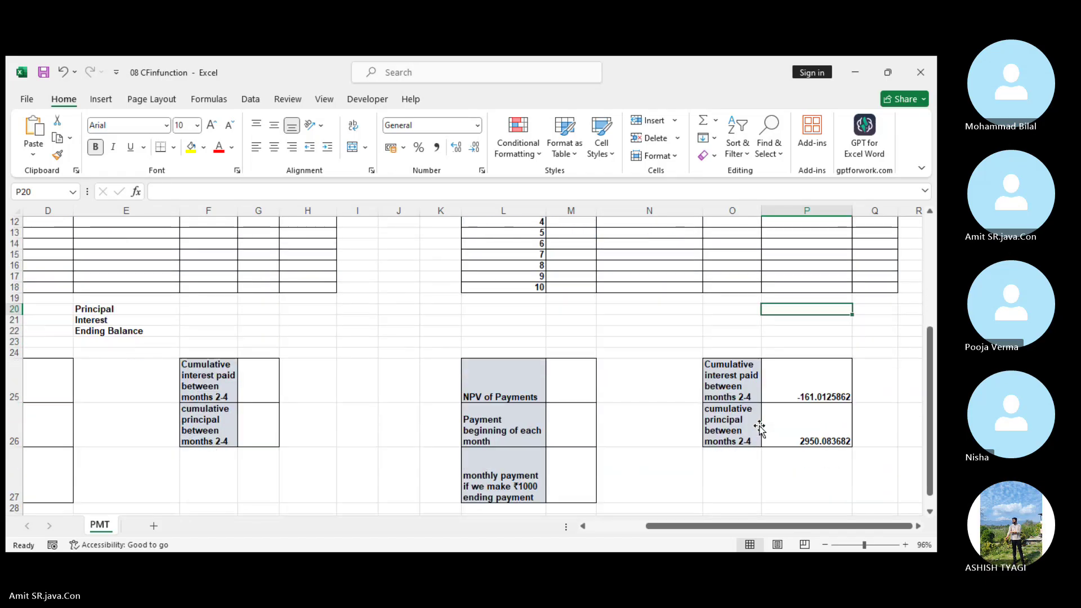
scroll(760, 431, "down", 3)
left_click_drag(824, 377, 834, 427)
right_click(834, 427)
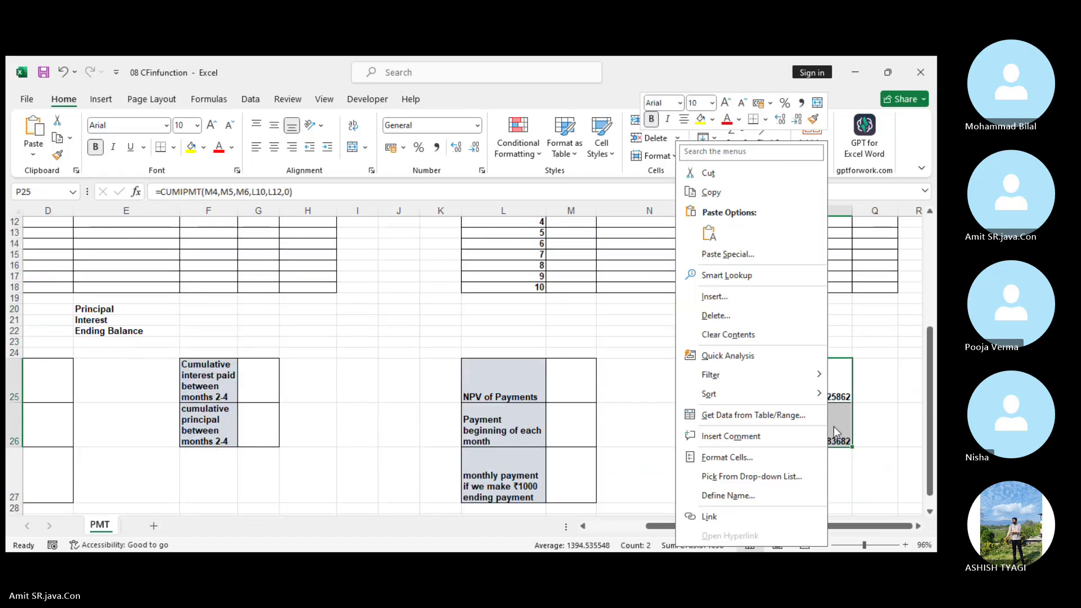
left_click(756, 335)
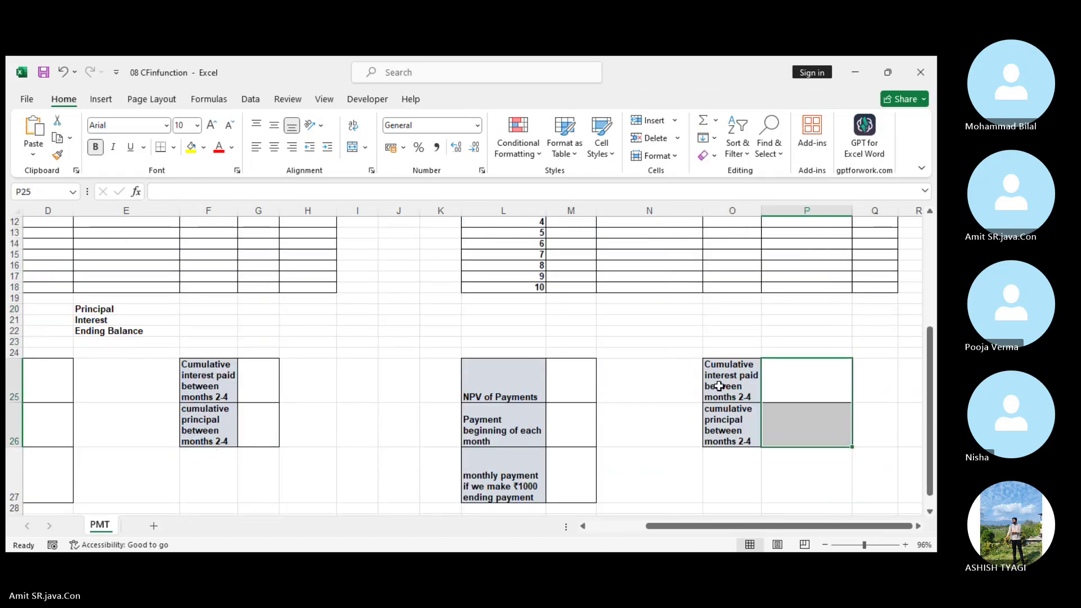
Calculate the monthly payment in O4 with =PMT(M4,M5,M6), using the monthly rate, number of months and loan amount
scroll(719, 386, "up", 3)
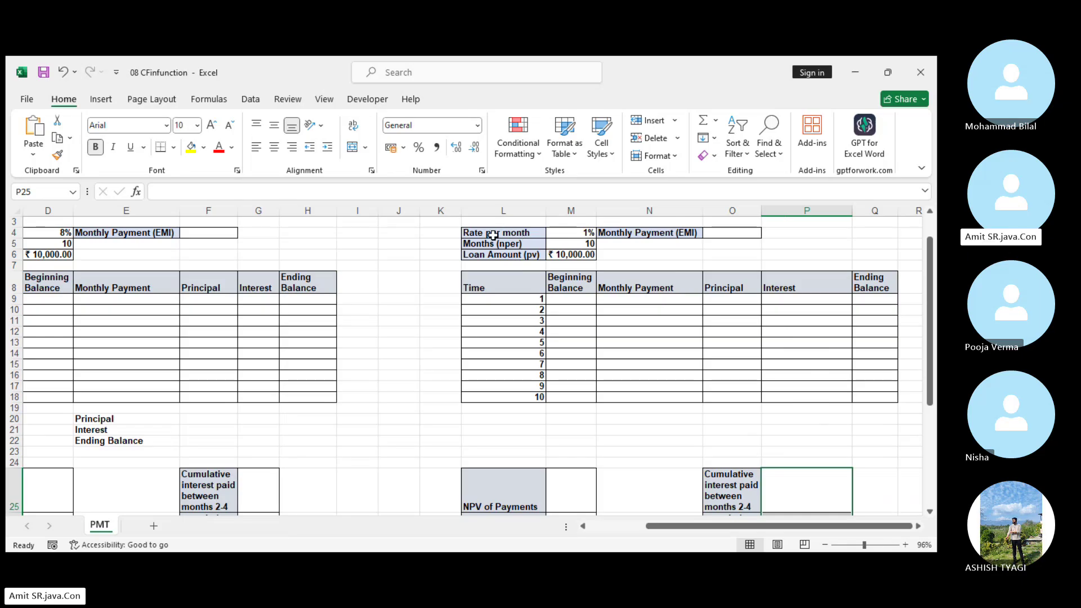
left_click(583, 237)
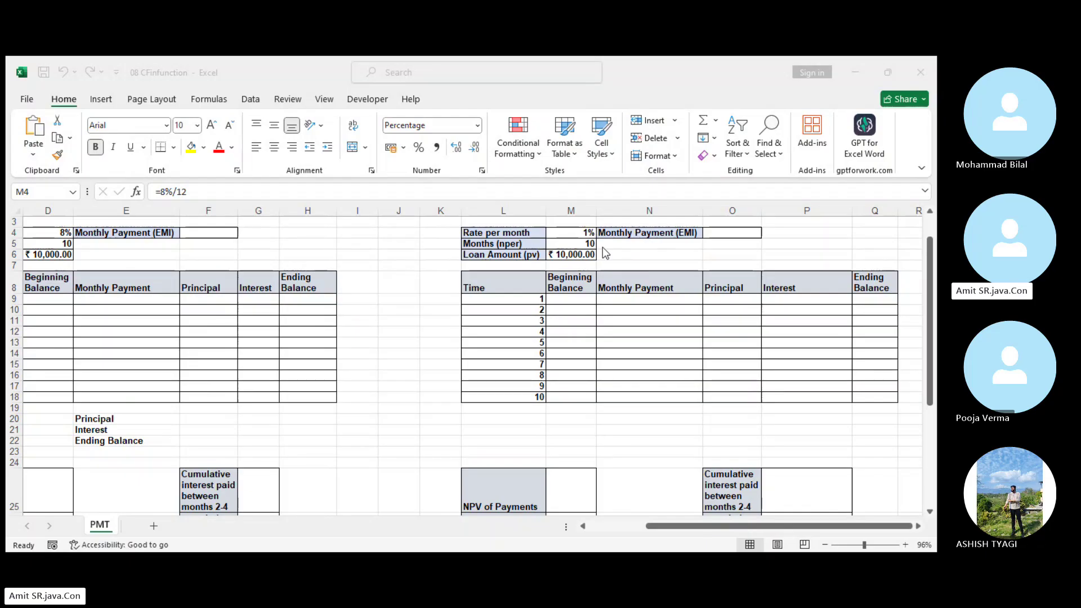
left_click(558, 245)
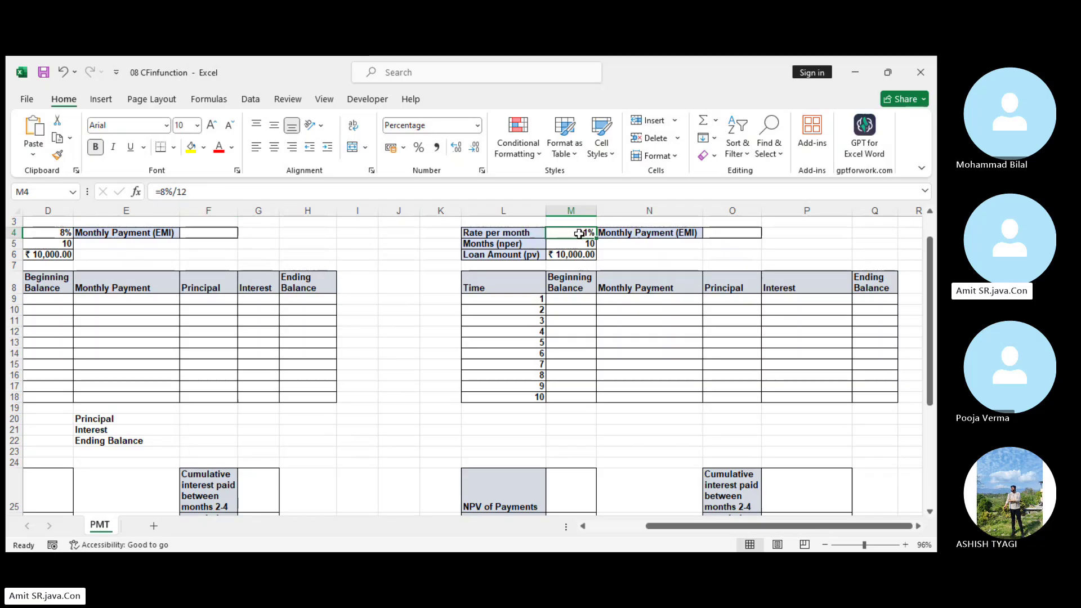
left_click(746, 237)
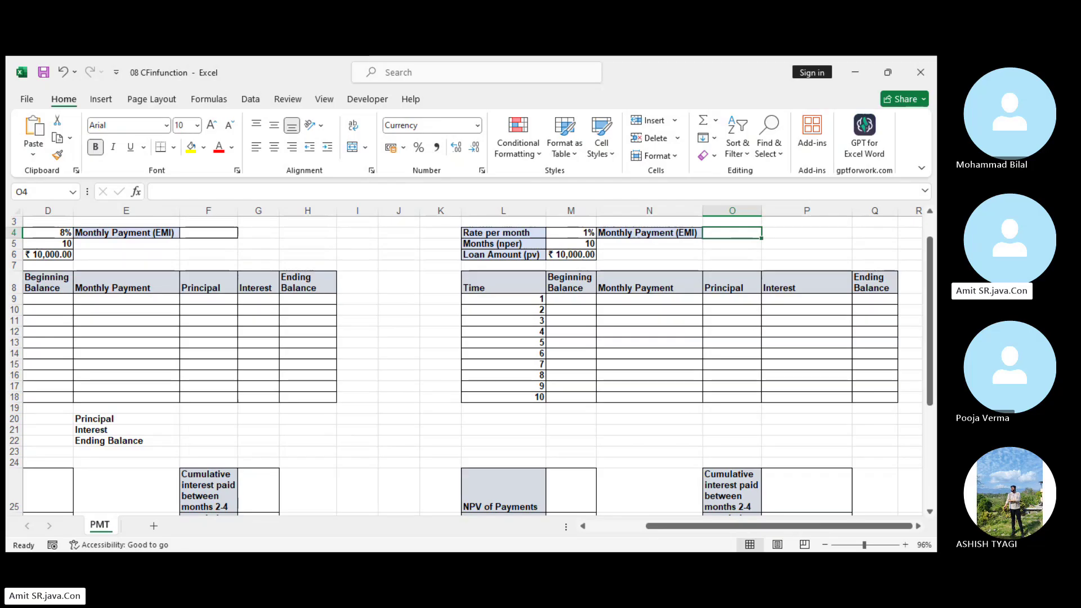
type("=")
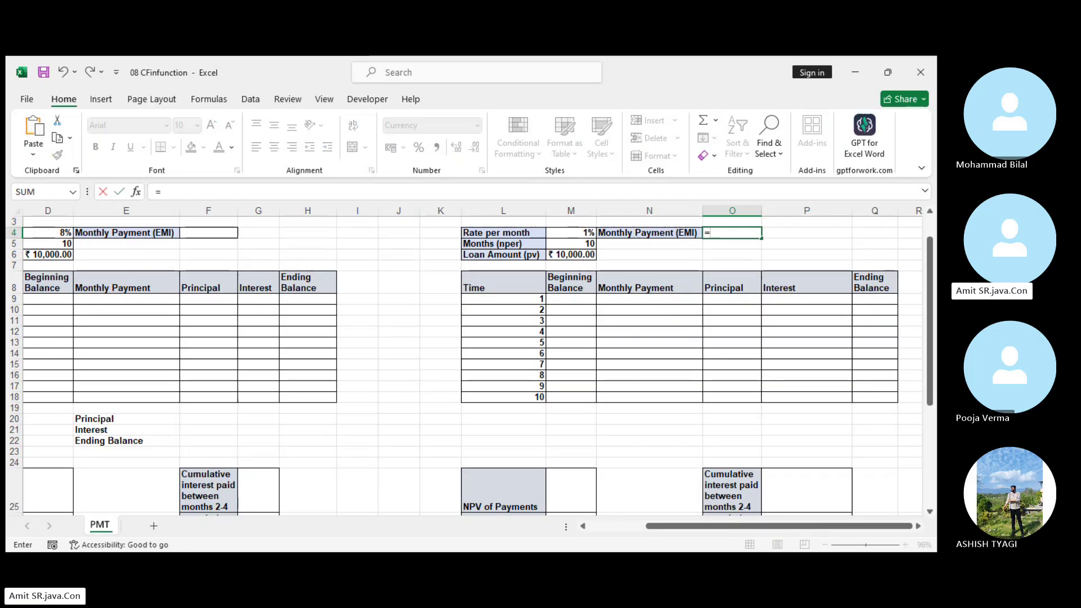
type("pmt")
key("Tab")
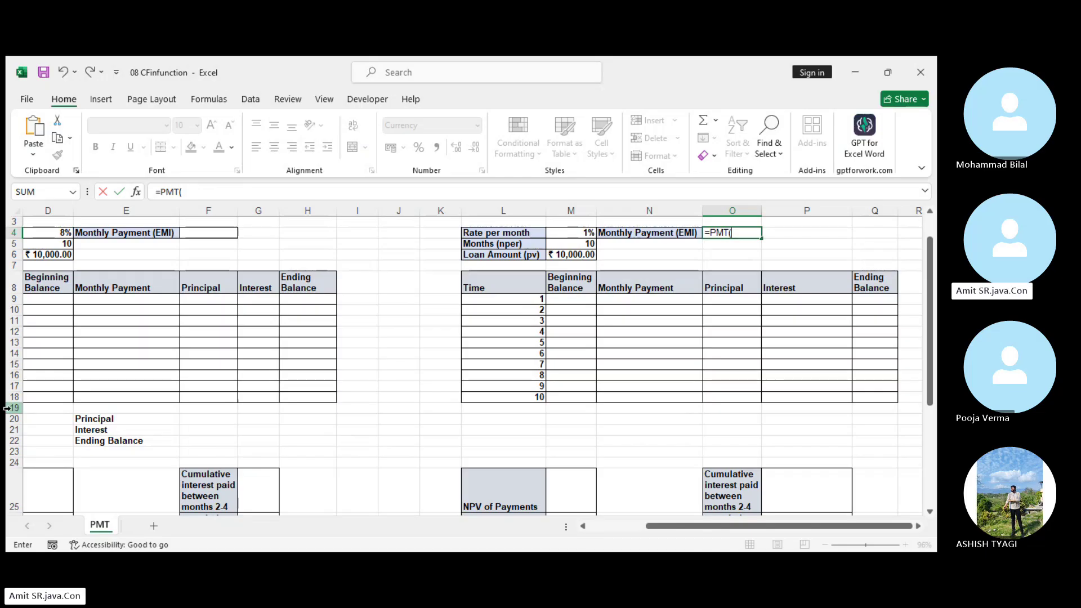
left_click(583, 232)
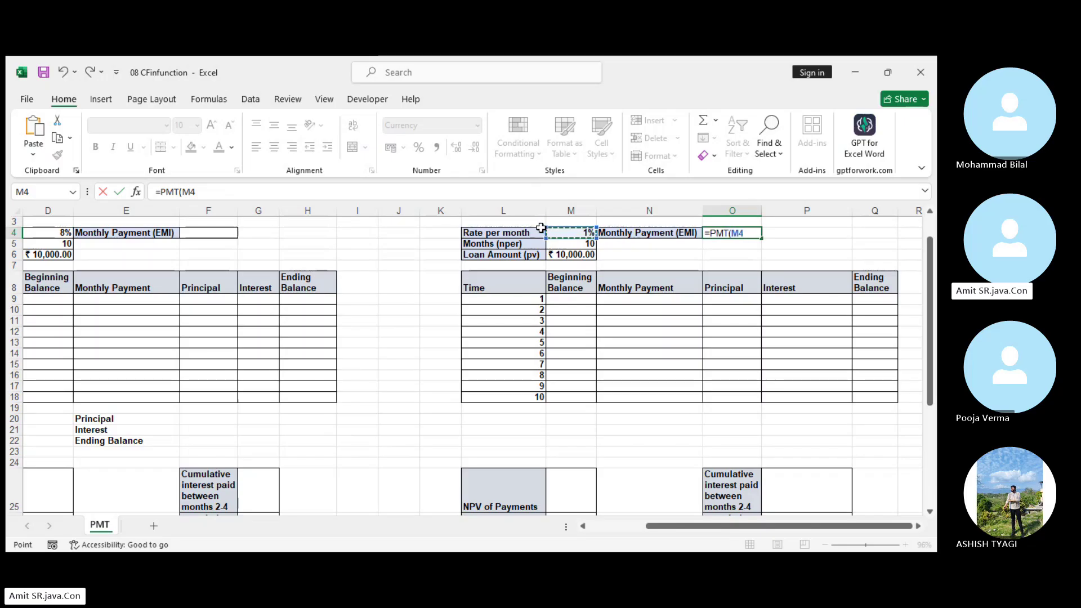
type(",")
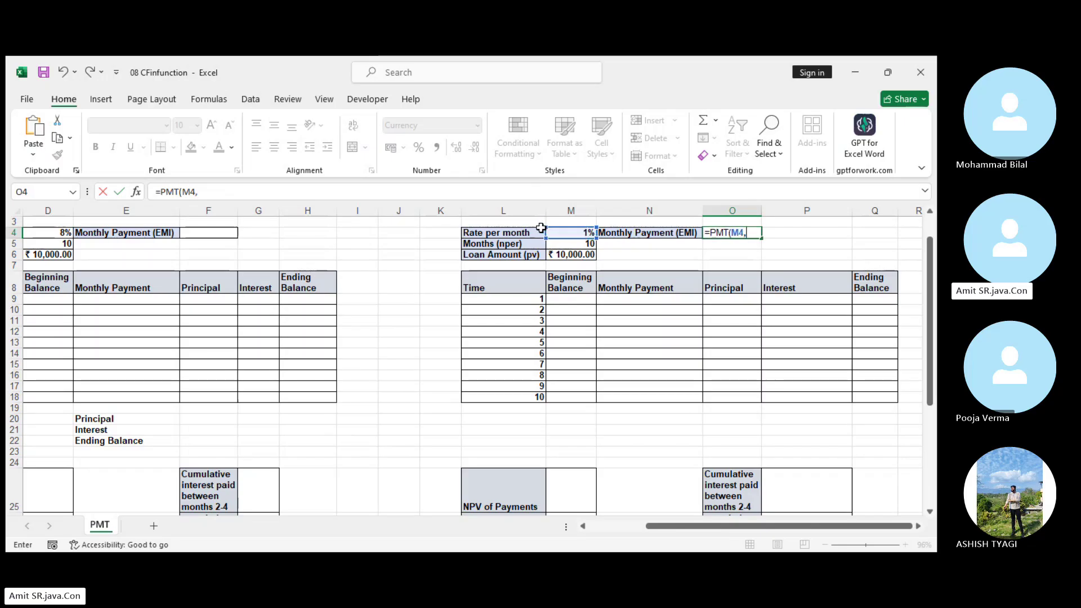
left_click(568, 246)
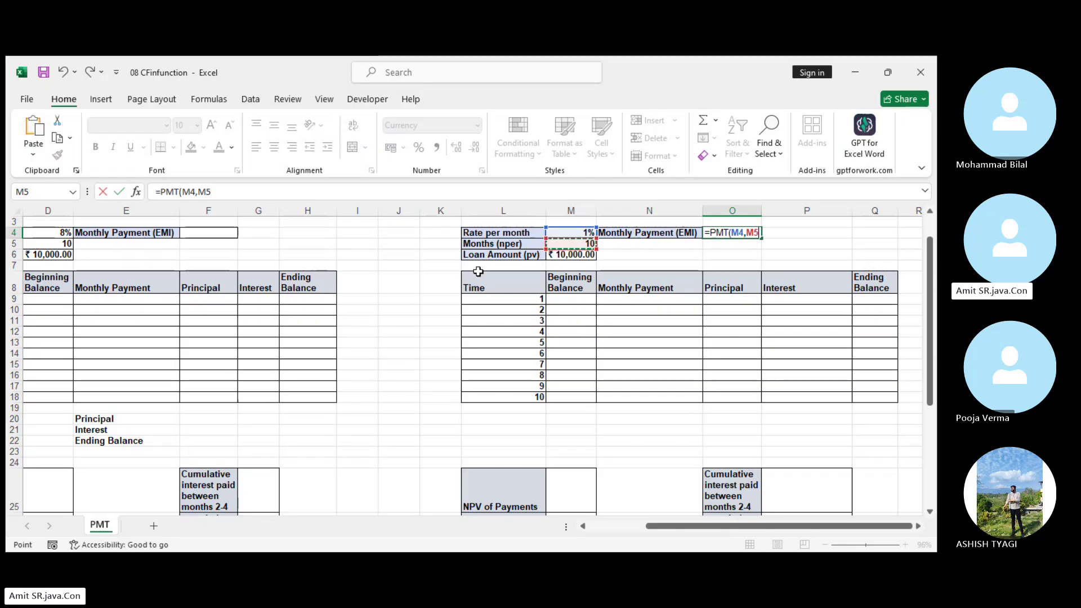
type(",")
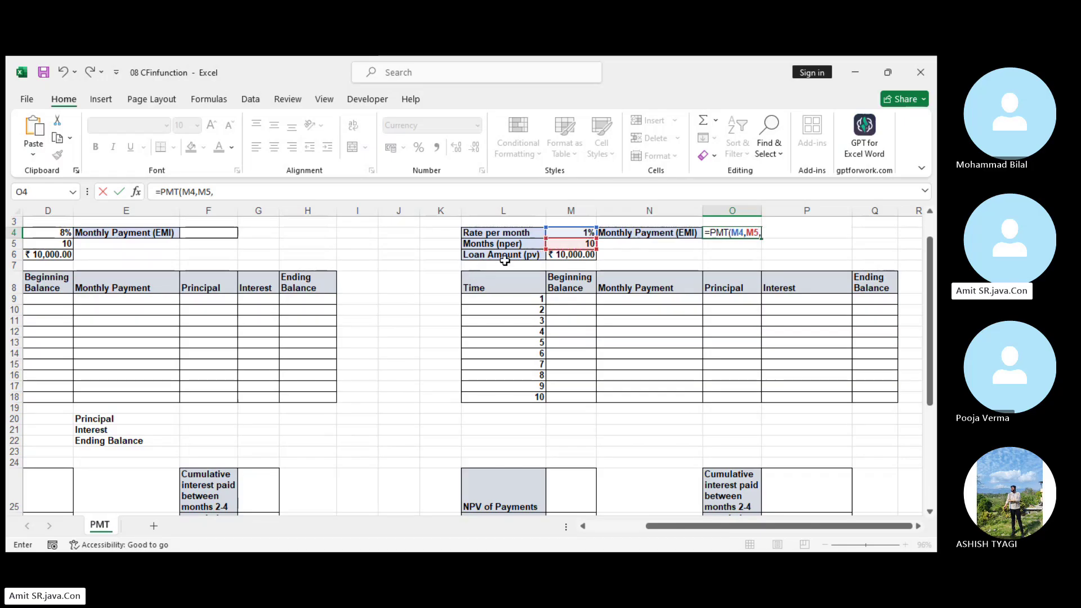
left_click(561, 256)
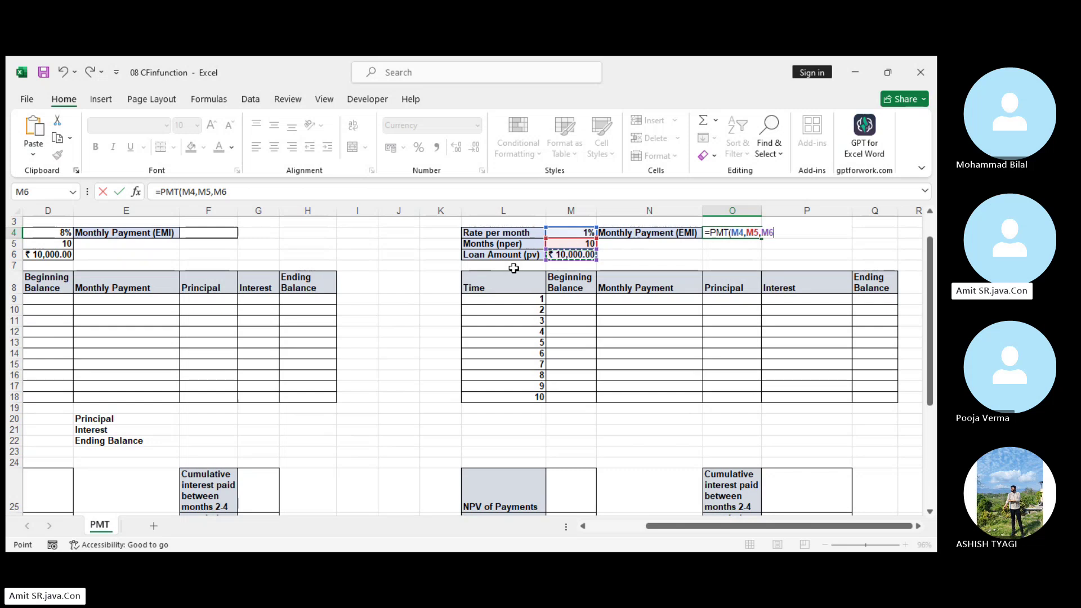
key("Return")
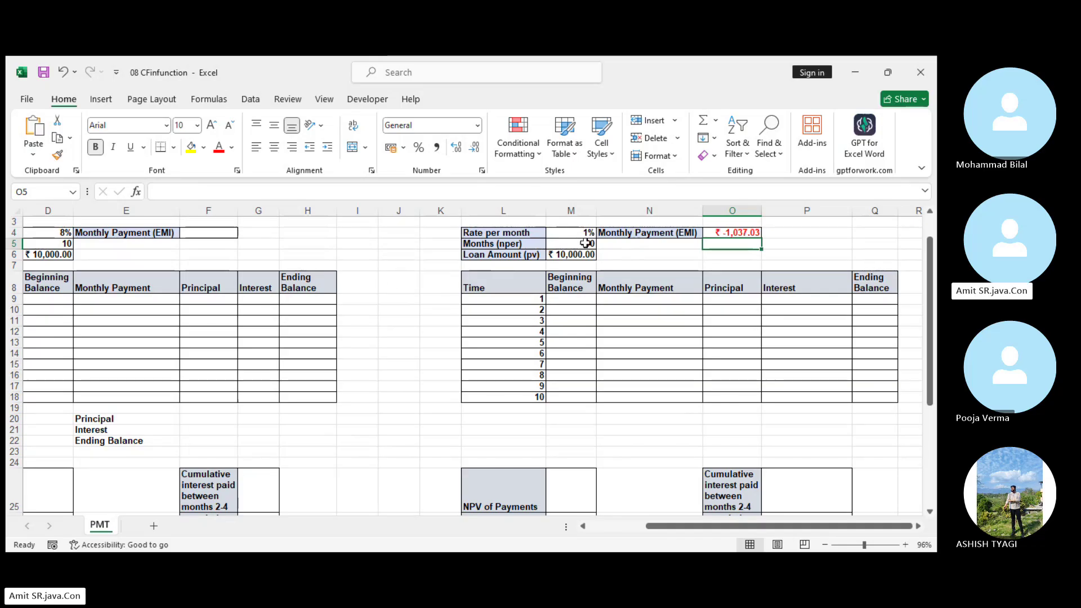
Put a minus sign before PMT in the O4 formula, making it =-PMT(M4,M5,M6)
left_click(742, 232)
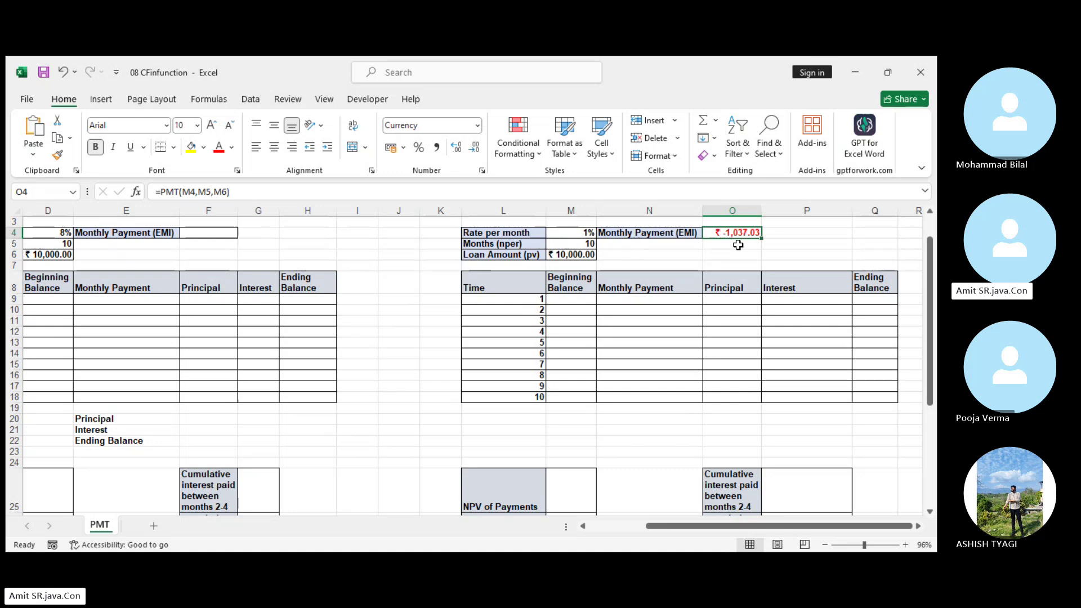
left_click(151, 191)
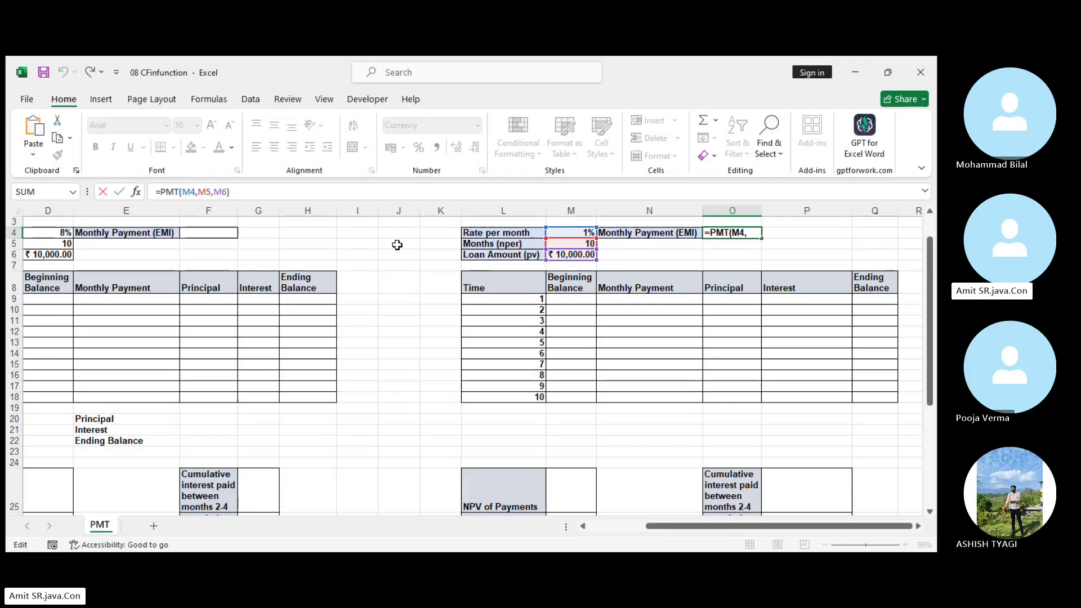
type("-")
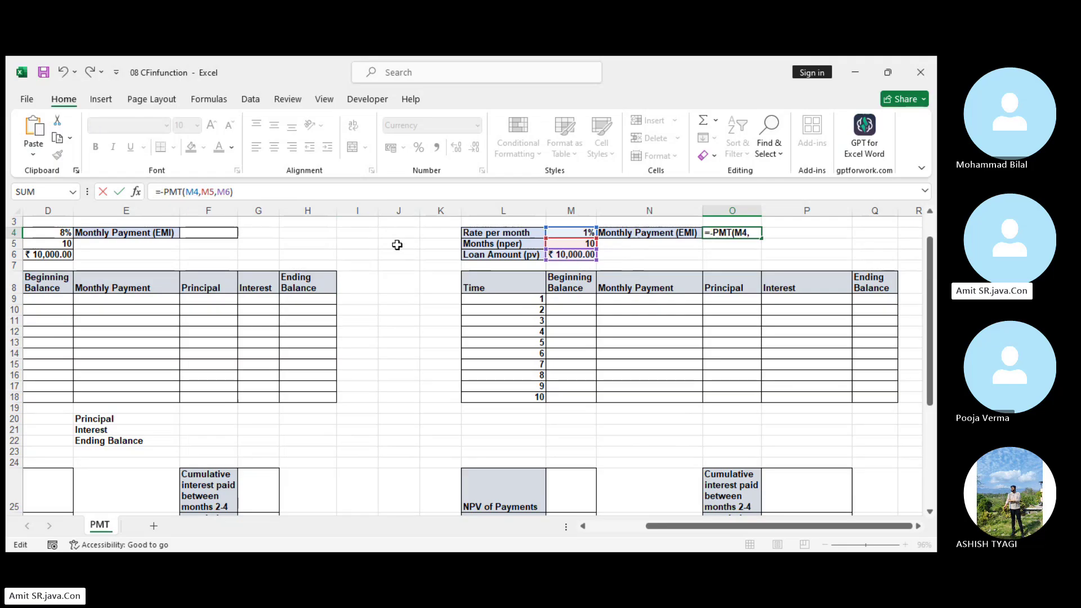
key("Return")
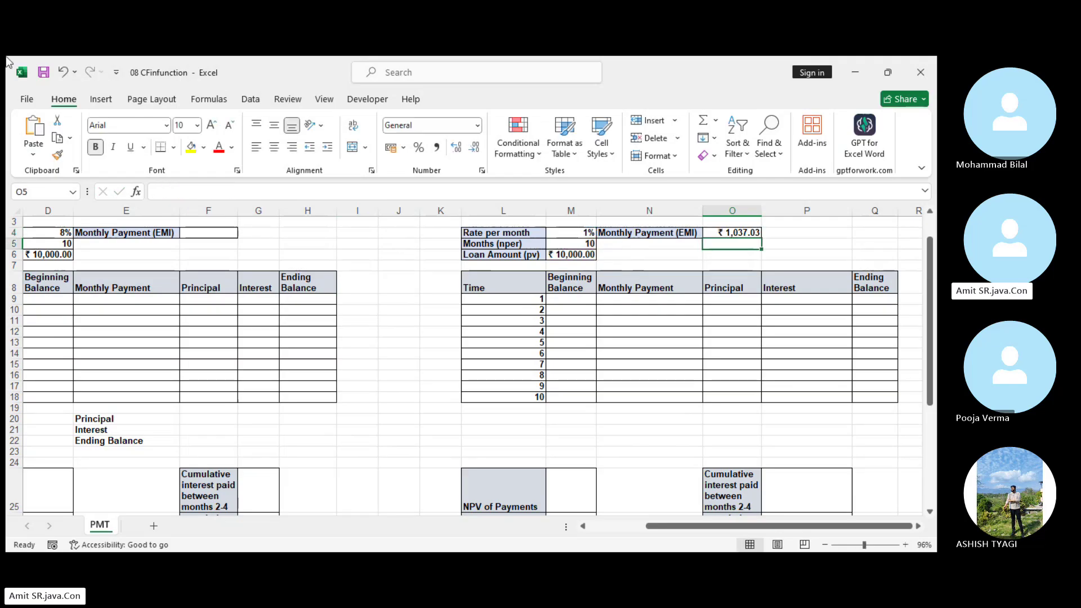
Clear the =-PMT(M4,M5,M6) formula from the monthly payment cell O4
key("Up")
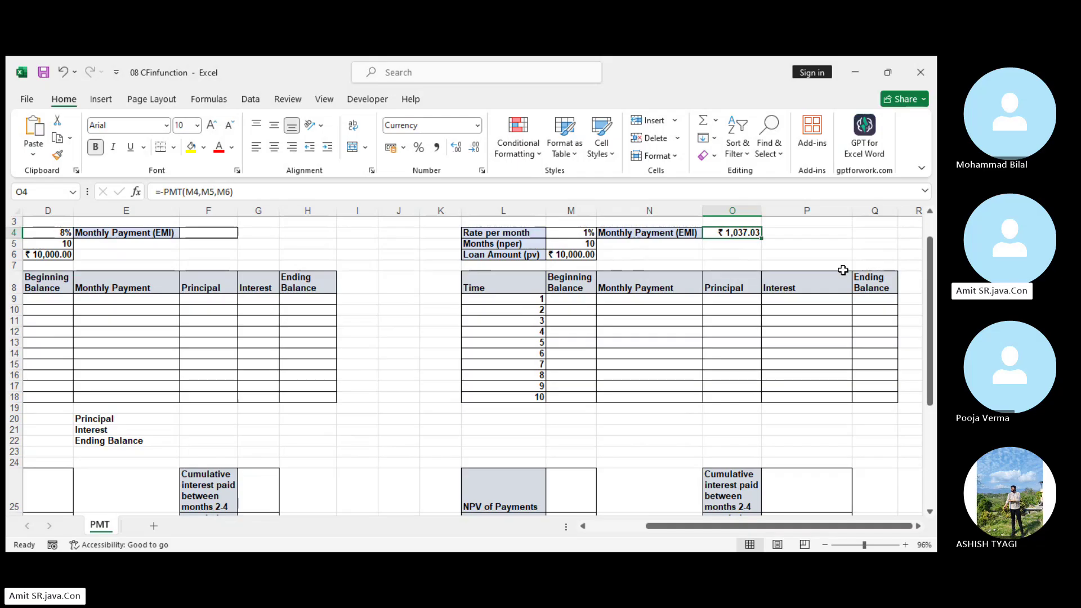
right_click(732, 233)
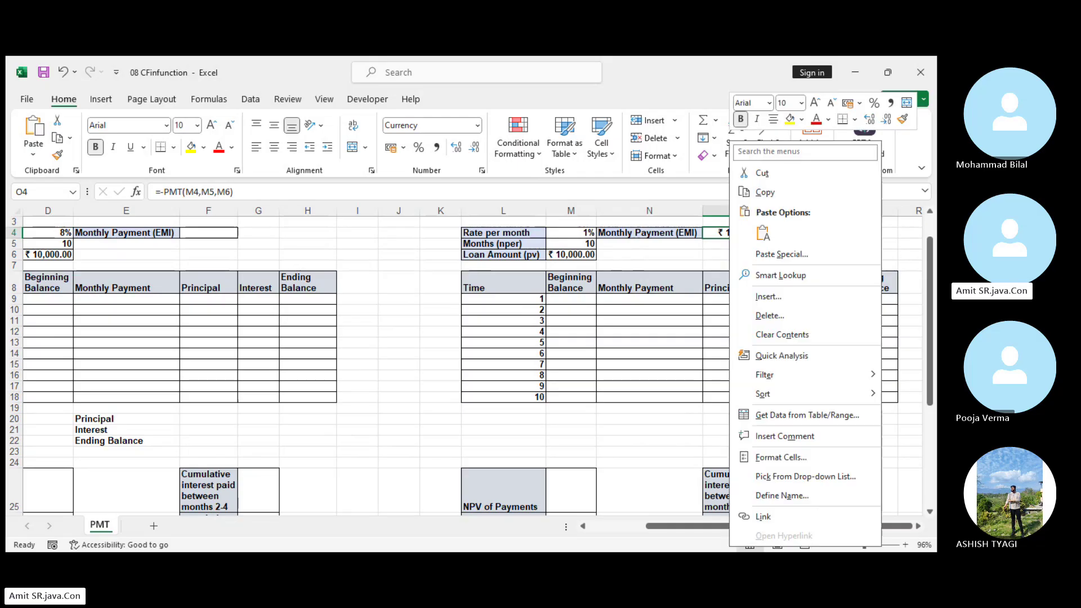
left_click(787, 338)
left_click(864, 243)
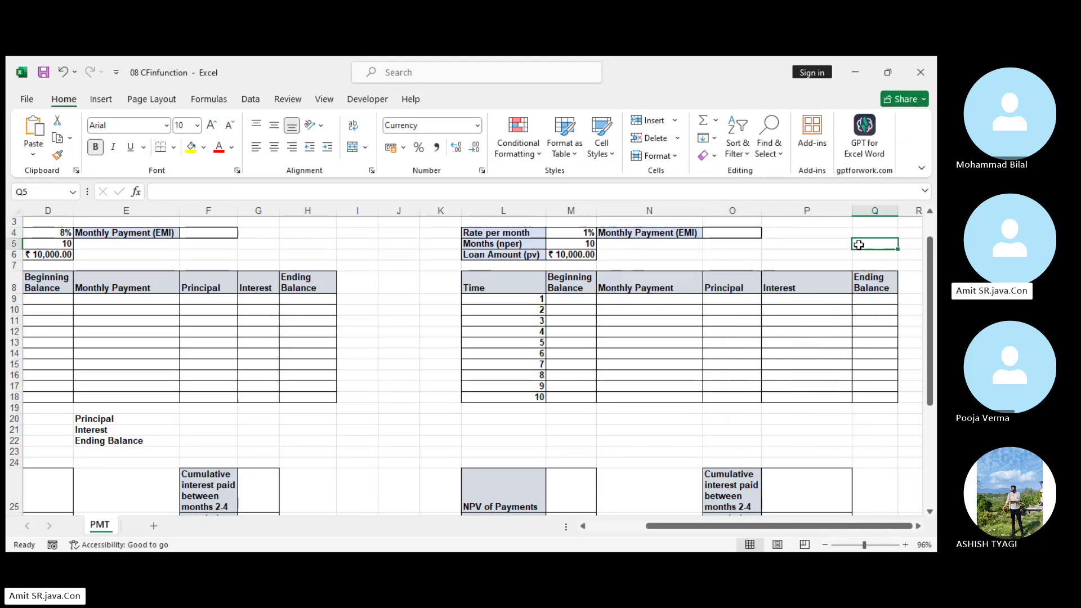
Calculate the positive monthly payment (EMI) in O4 with =-PMT(M4,M5,M6), using the monthly rate, number of months and loan amount
left_click(567, 255)
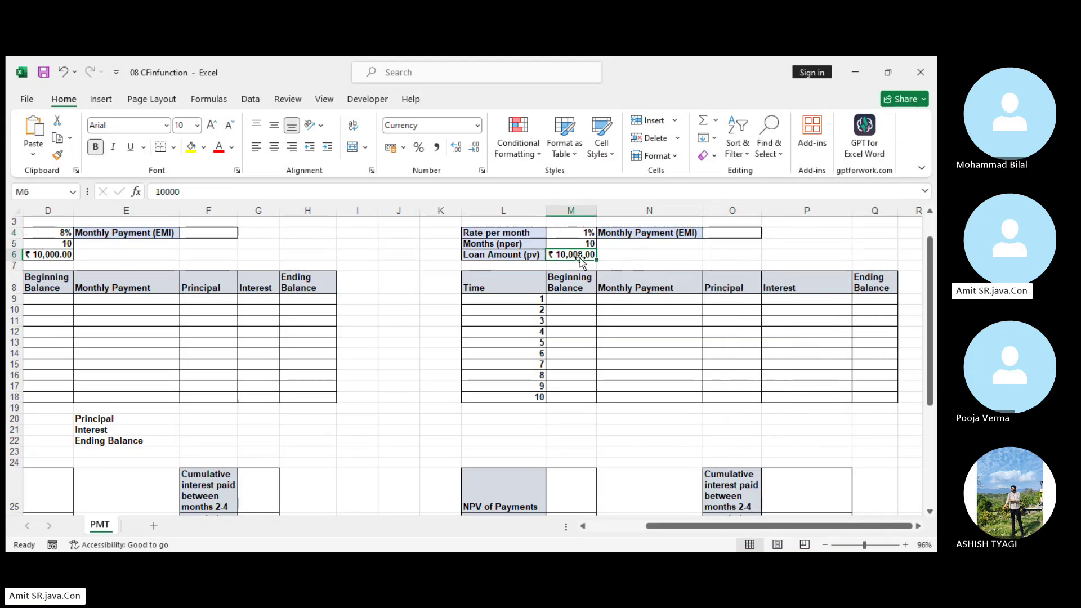
left_click(586, 246)
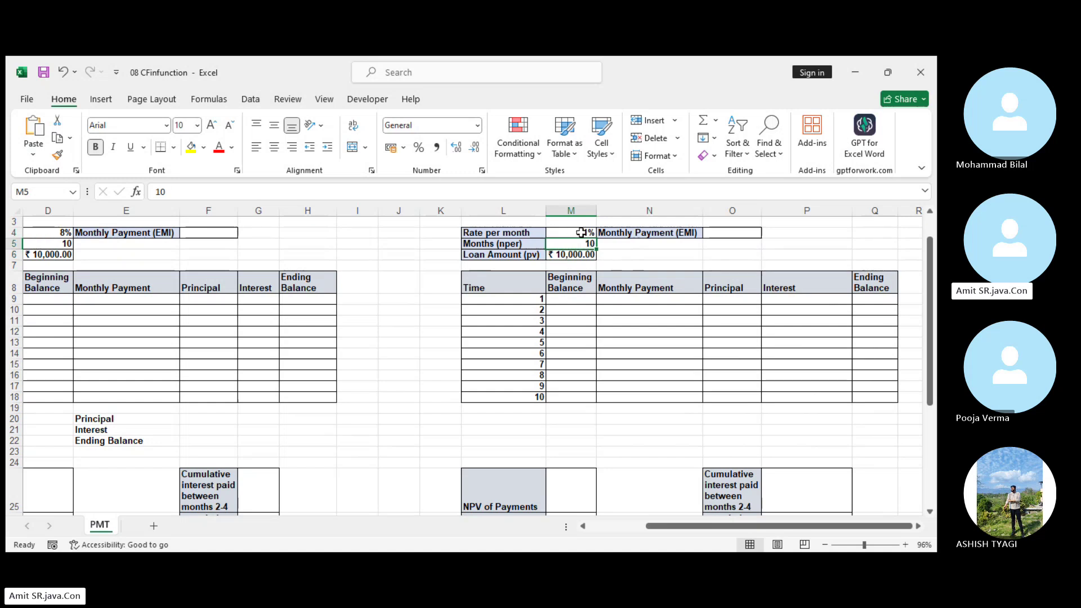
left_click(736, 233)
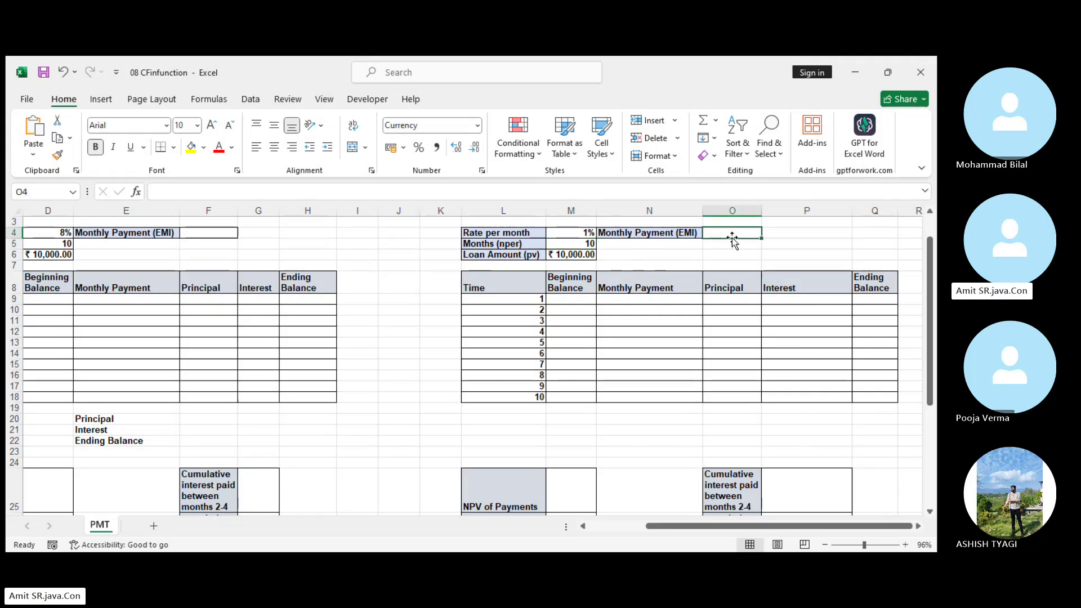
type("=-p")
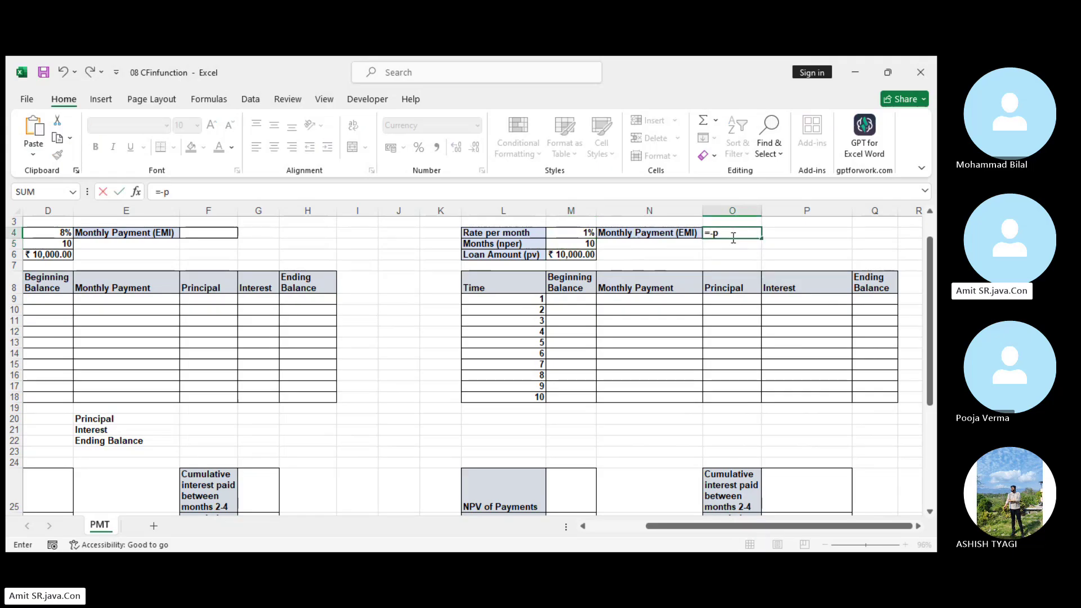
type("mt")
key("Tab")
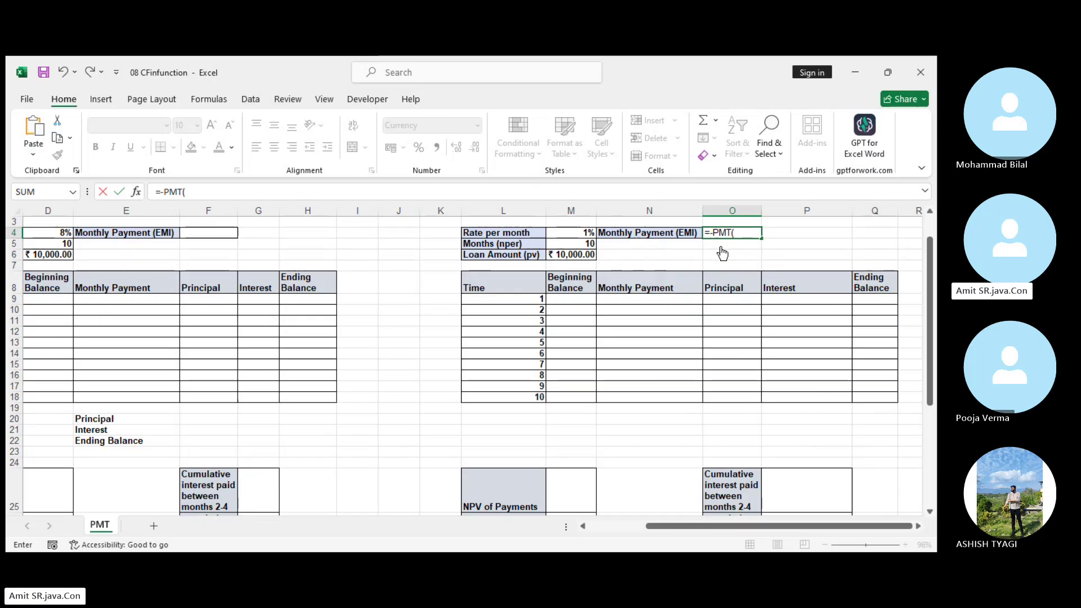
left_click(579, 232)
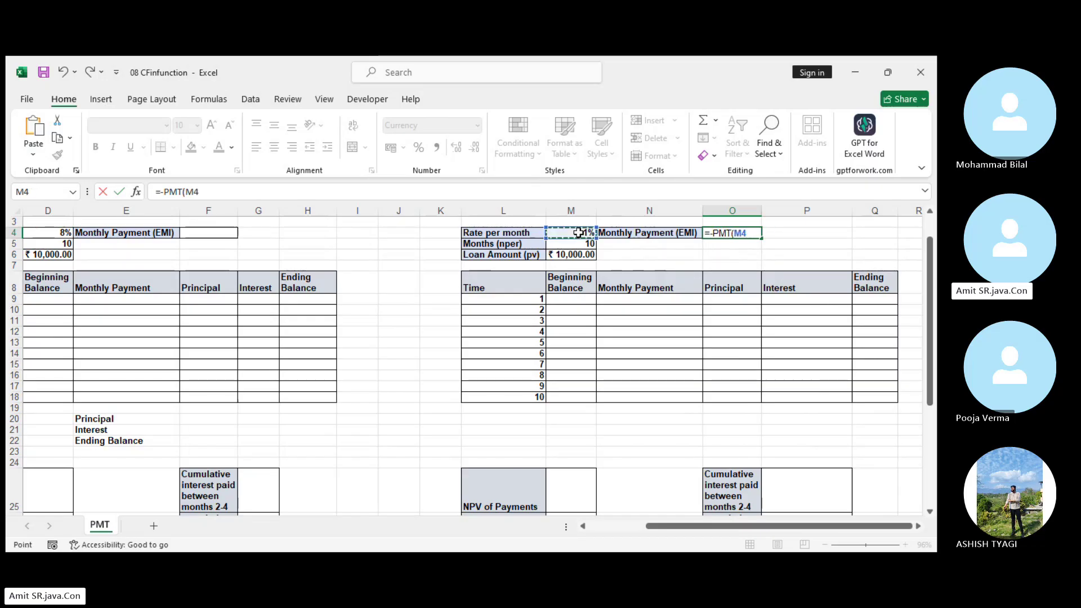
type(",")
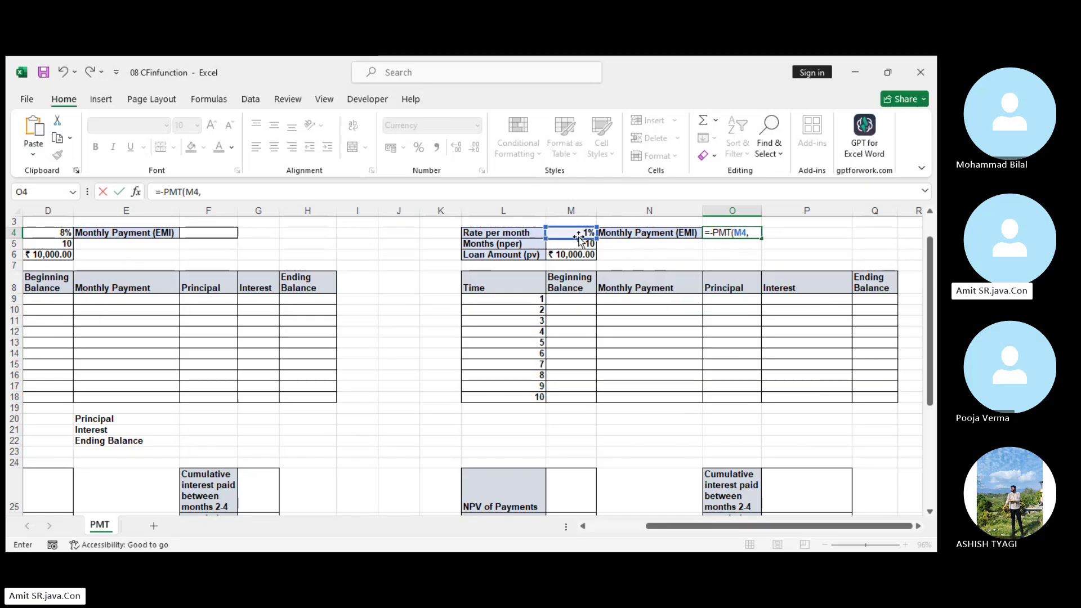
left_click(581, 244)
type(",")
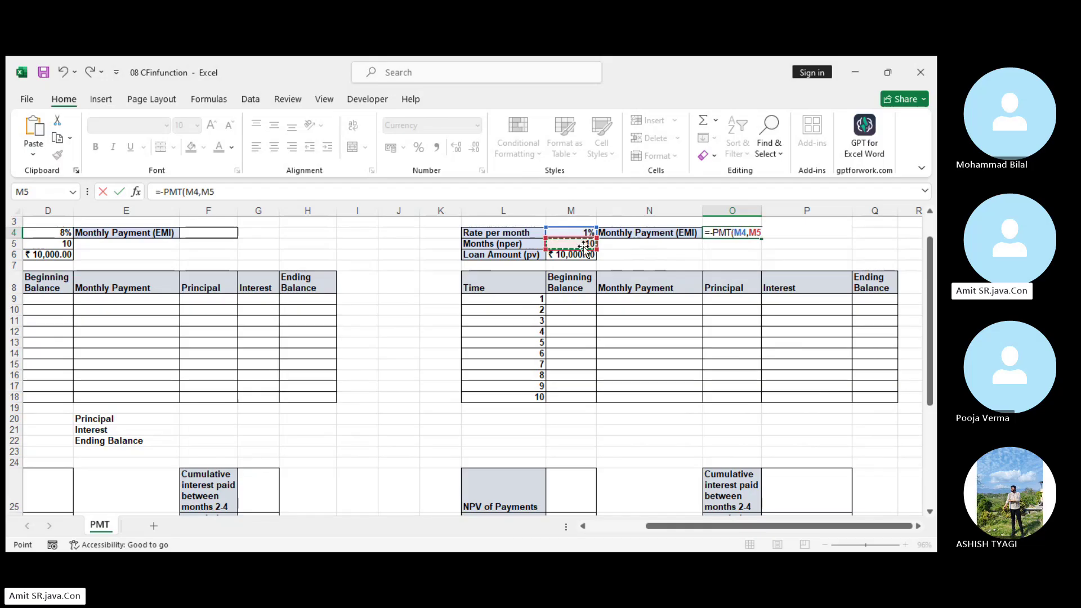
left_click(586, 257)
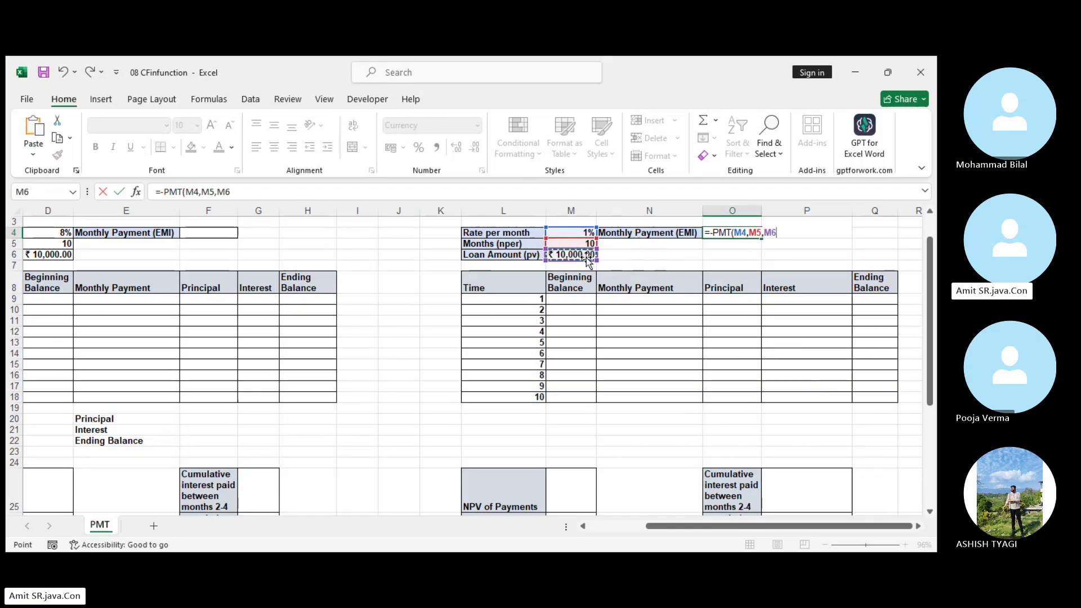
key("Return")
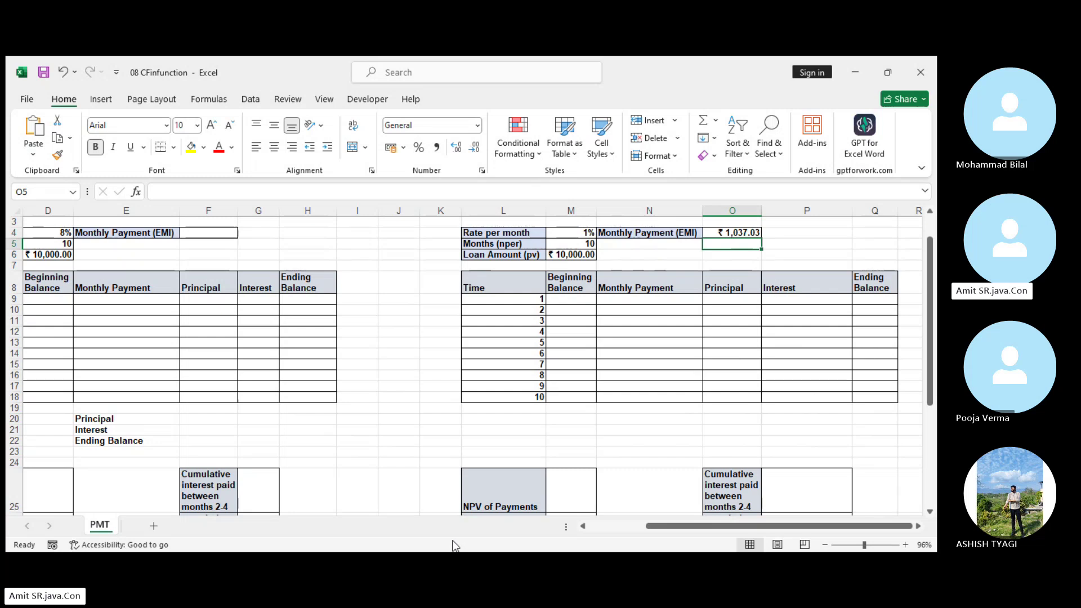
left_click(419, 524)
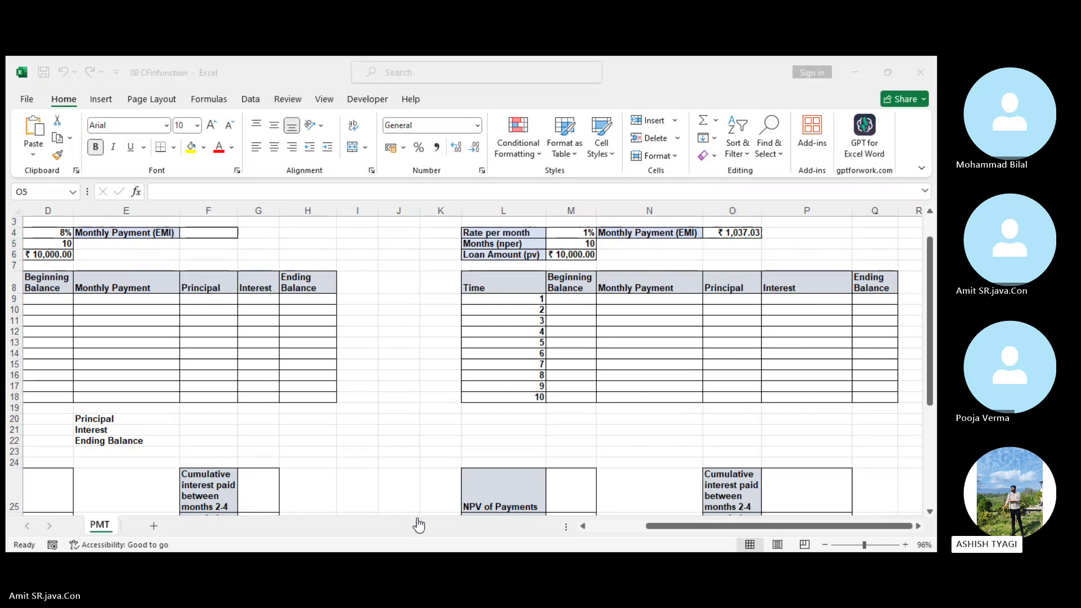
left_click(864, 61)
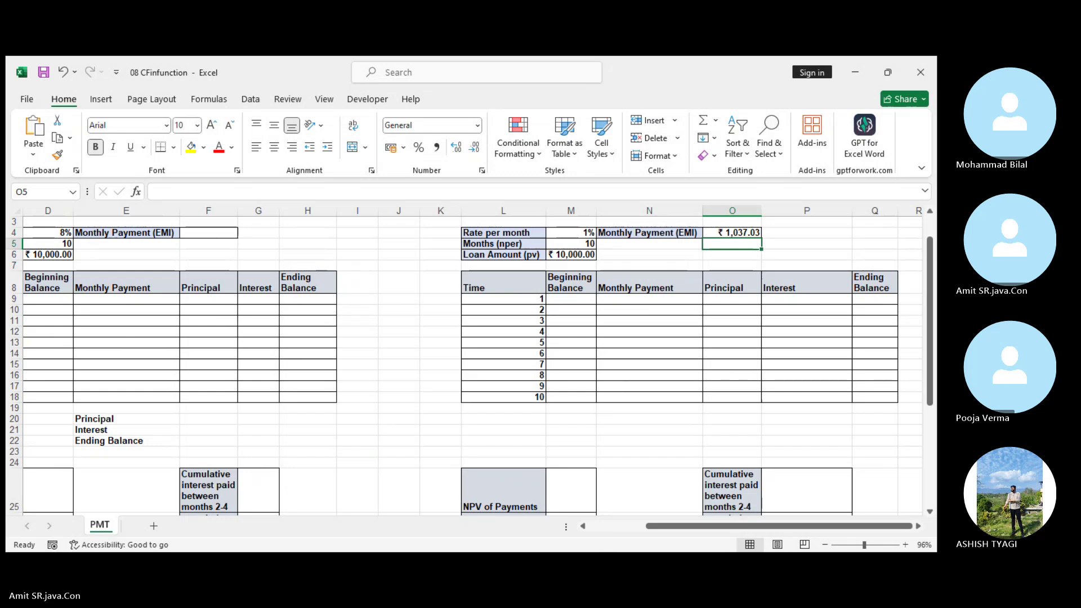
key("alt+Tab")
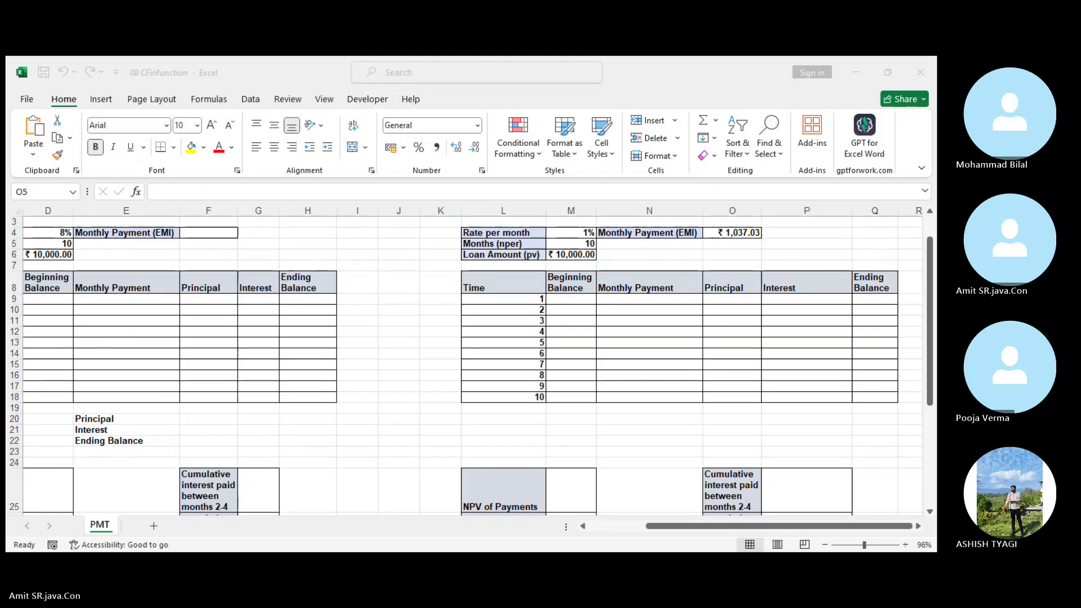
left_click(524, 506)
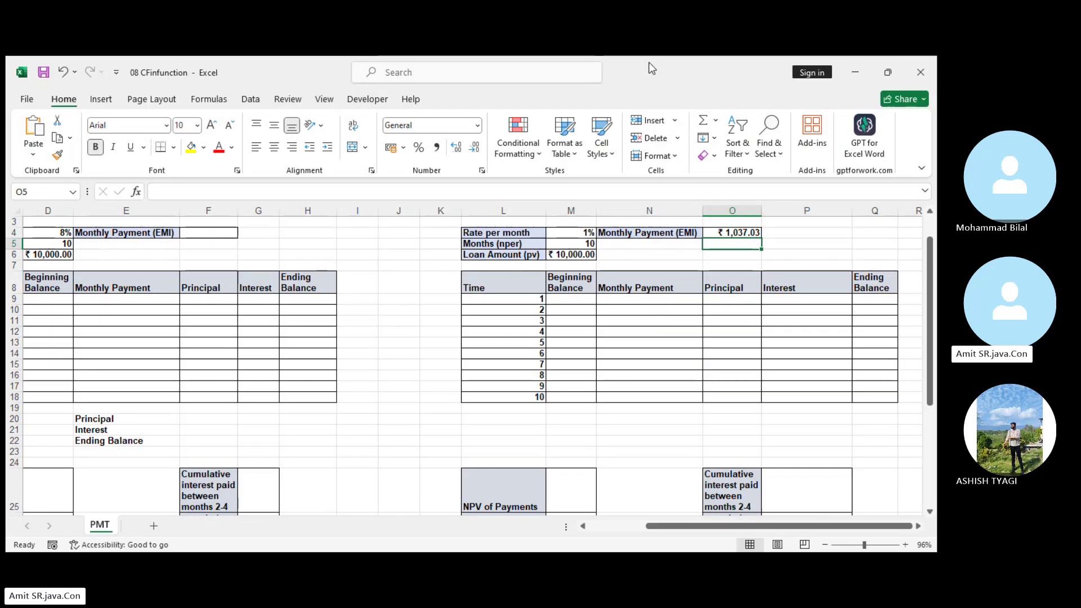
left_click(563, 319)
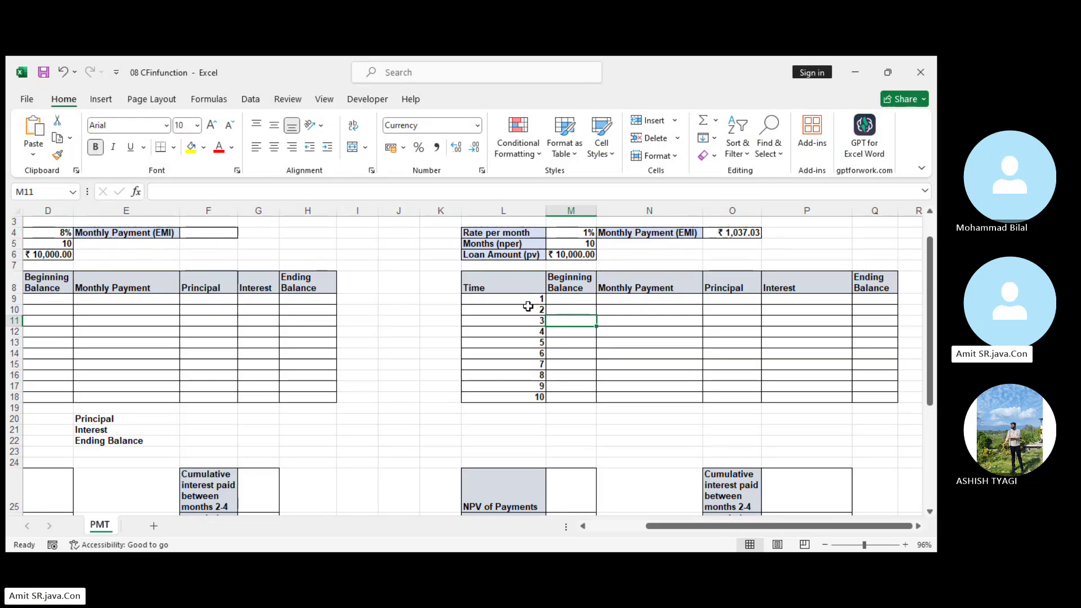
left_click_drag(528, 302, 537, 397)
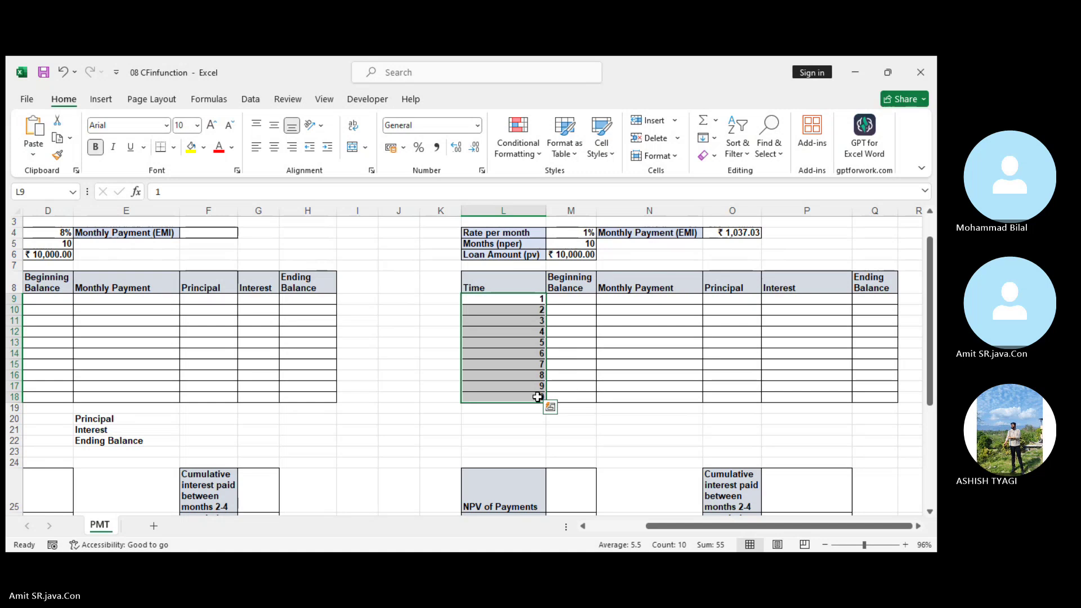
left_click(530, 289)
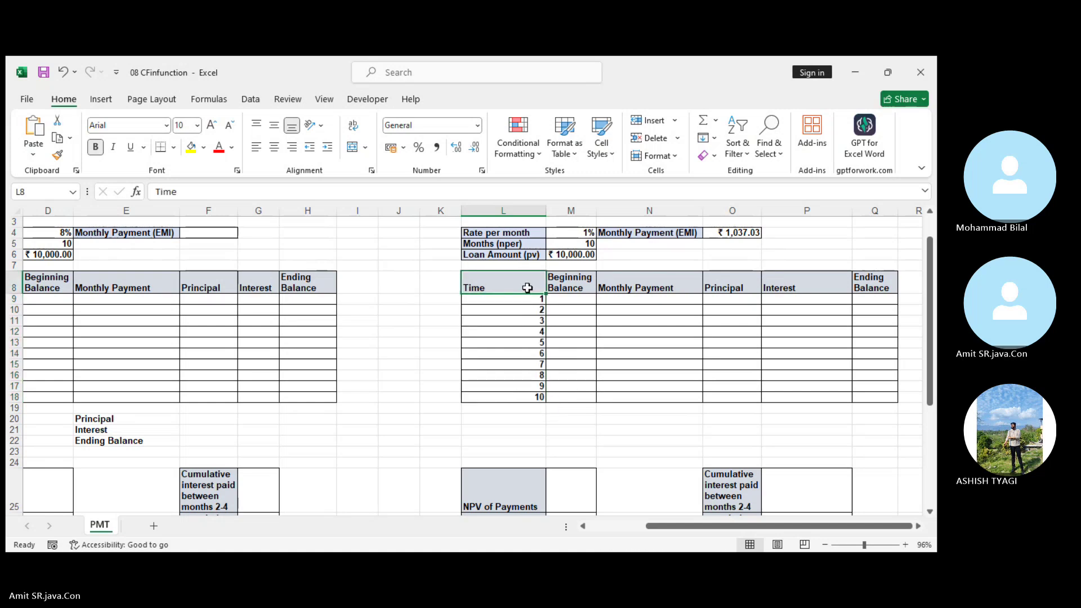
left_click(584, 283)
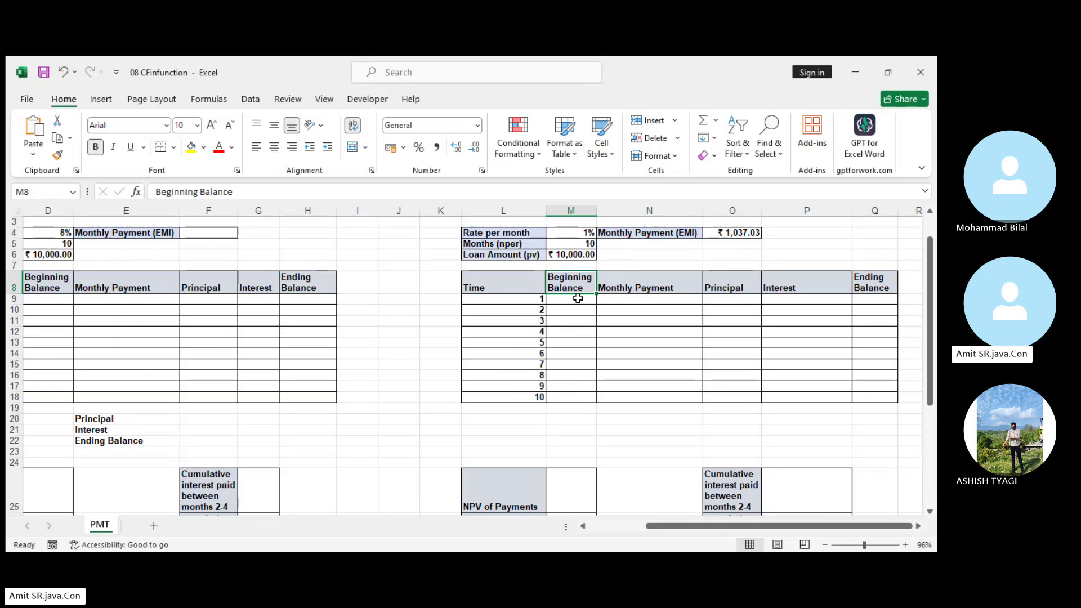
Link the first month's beginning balance in M9 to the loan amount with =M6
left_click(575, 300)
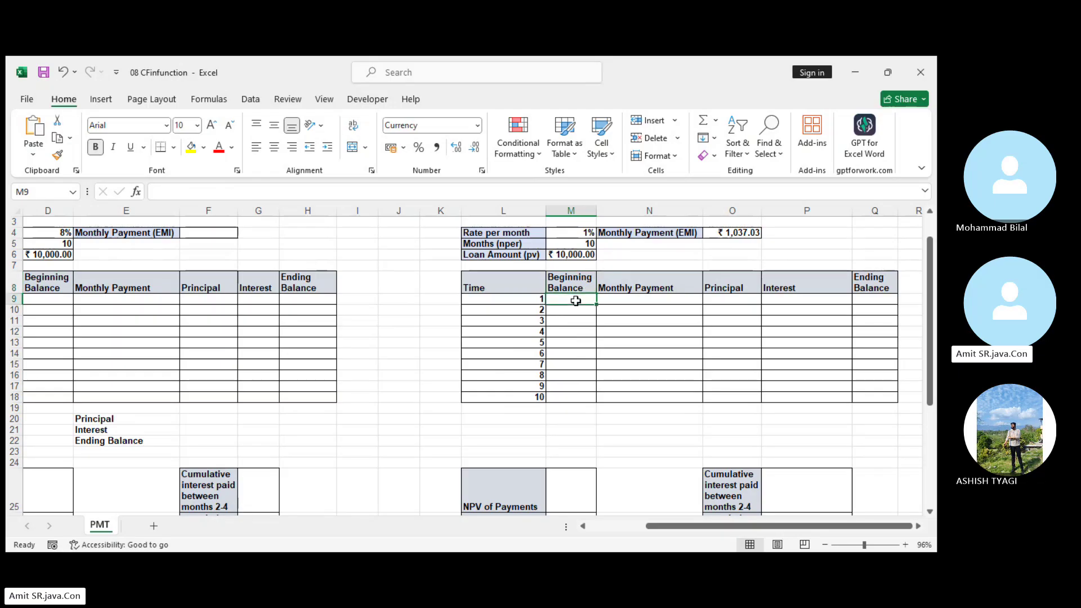
type("=")
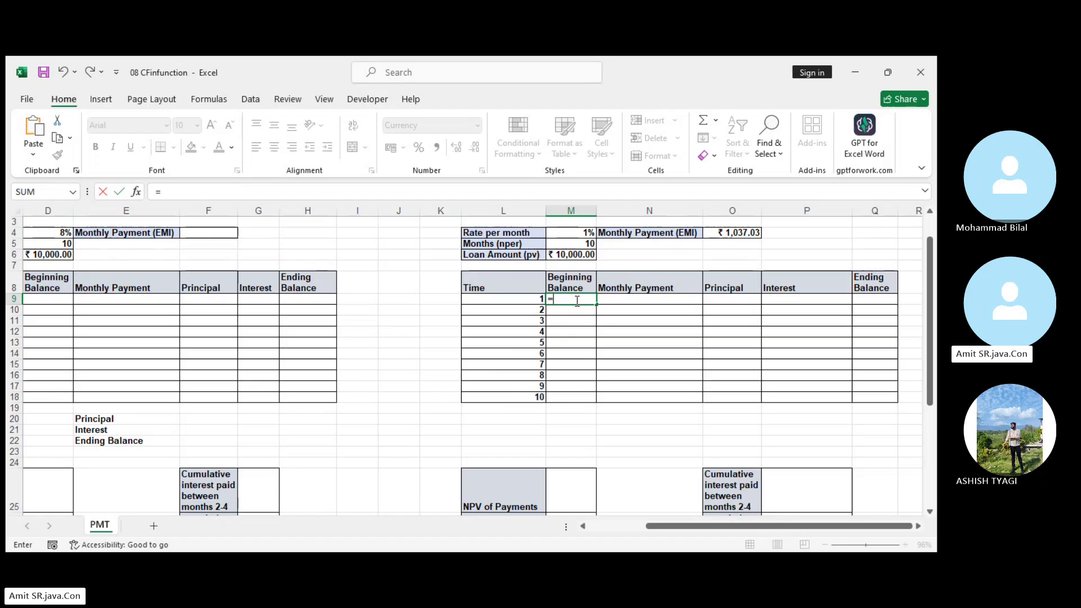
left_click(579, 256)
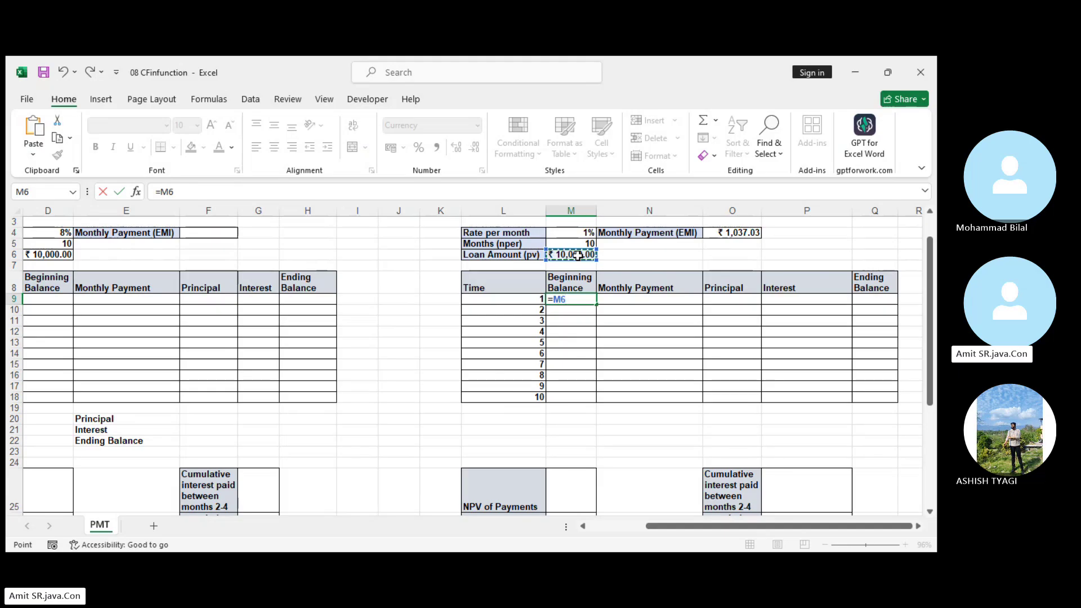
key("Return")
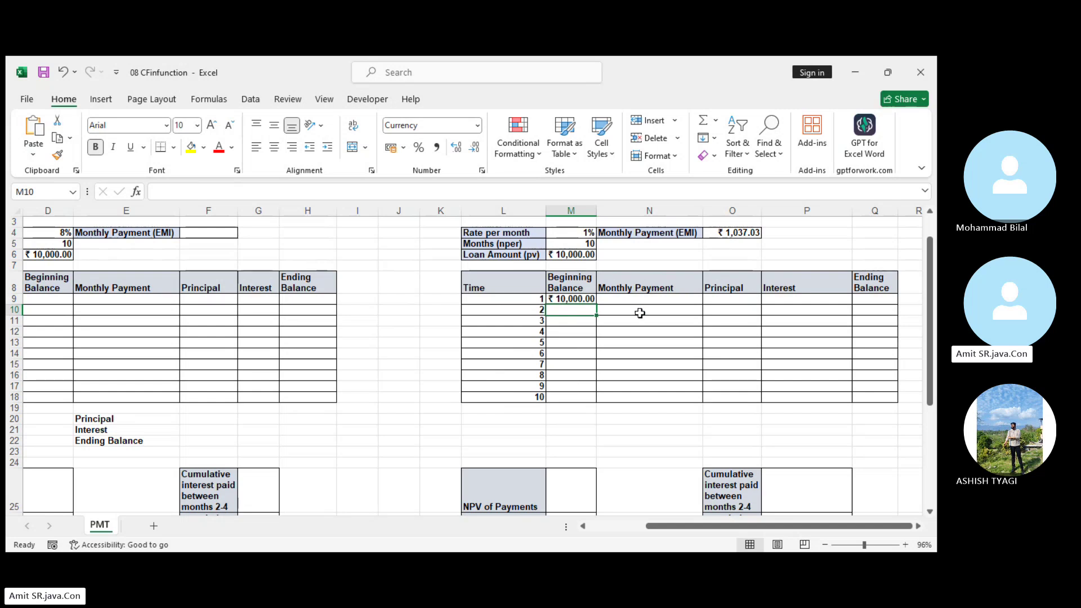
Enter =$O$4 as the monthly payment in N9 and fill it down to N18 for all ten months
left_click(645, 297)
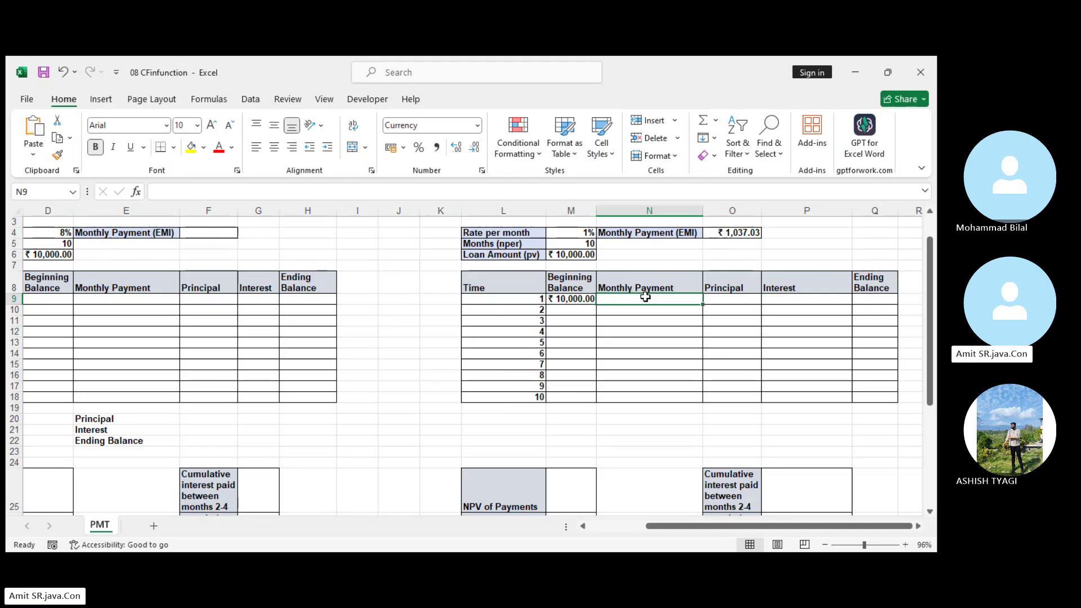
type("=")
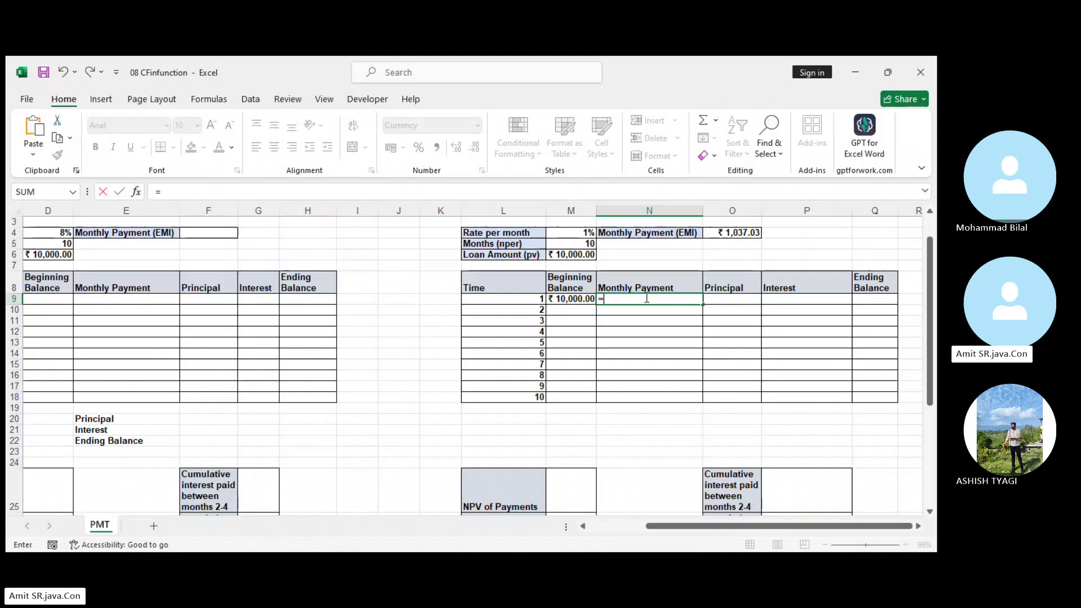
left_click(735, 236)
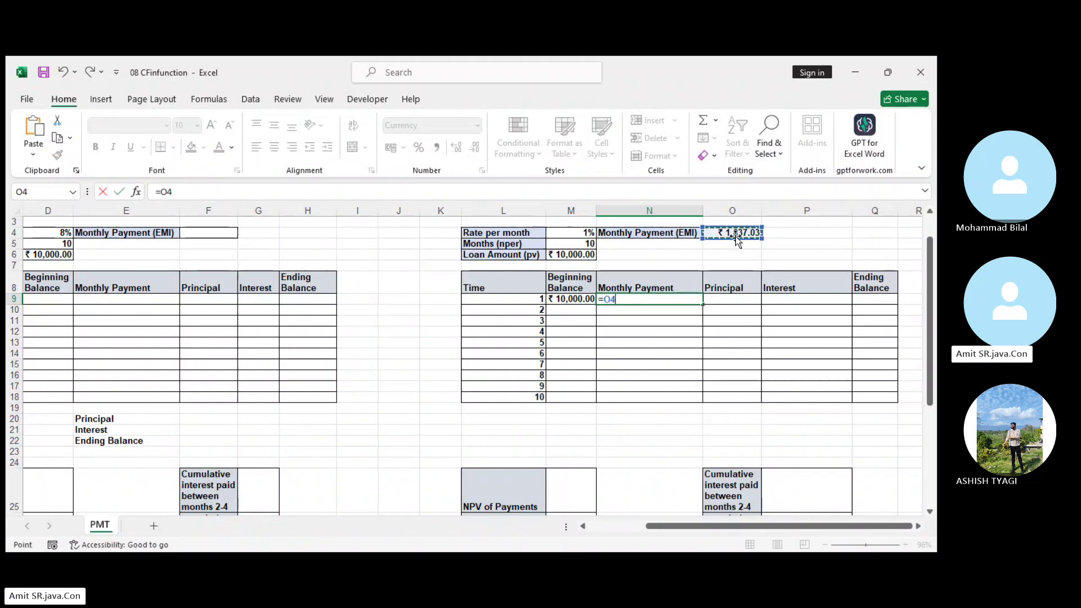
key("F4")
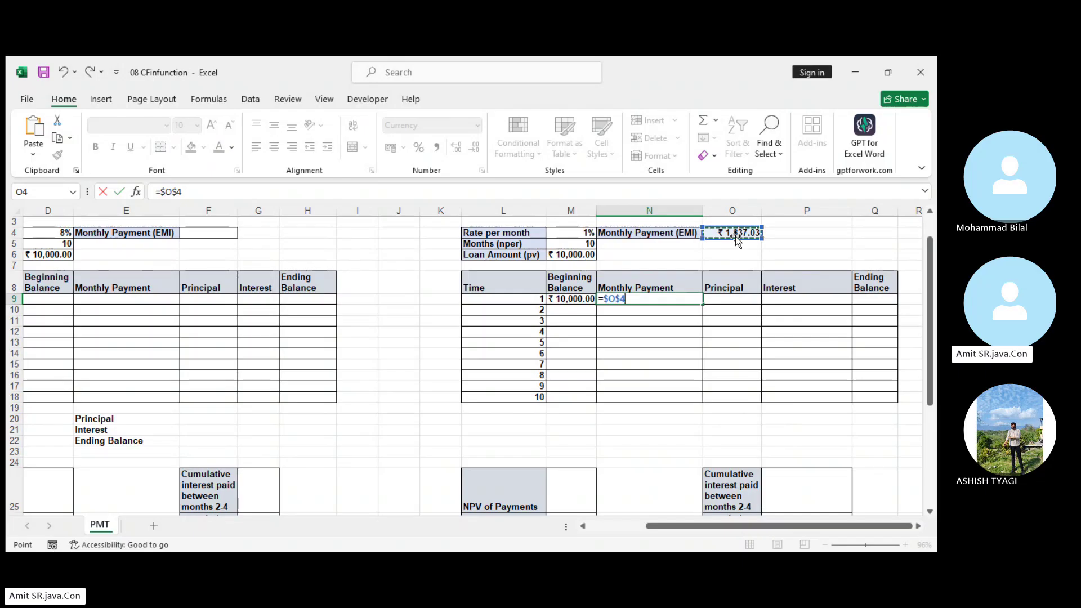
key("Return")
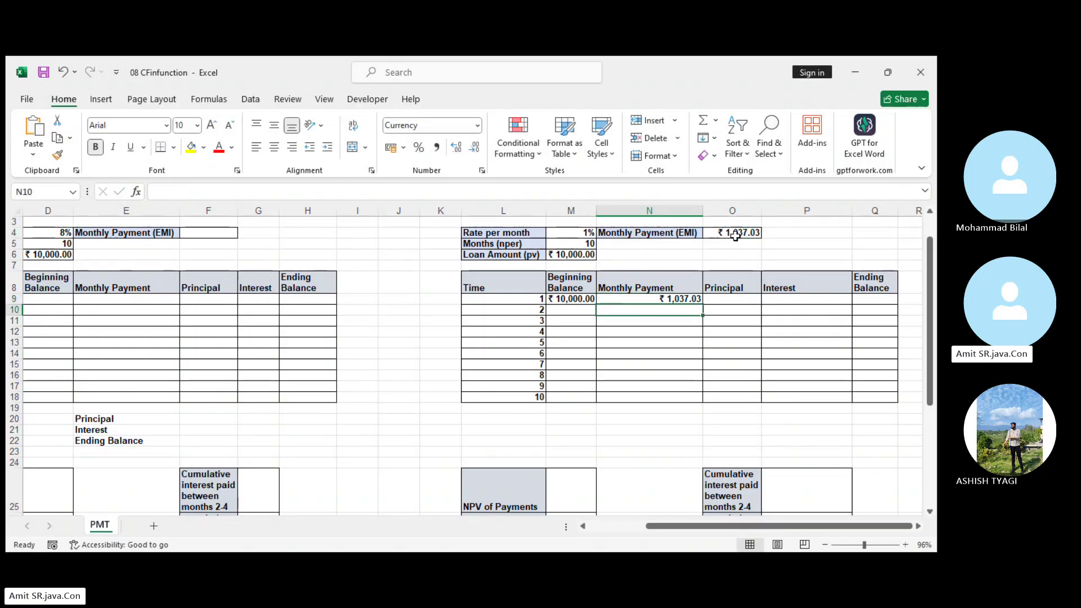
left_click(687, 300)
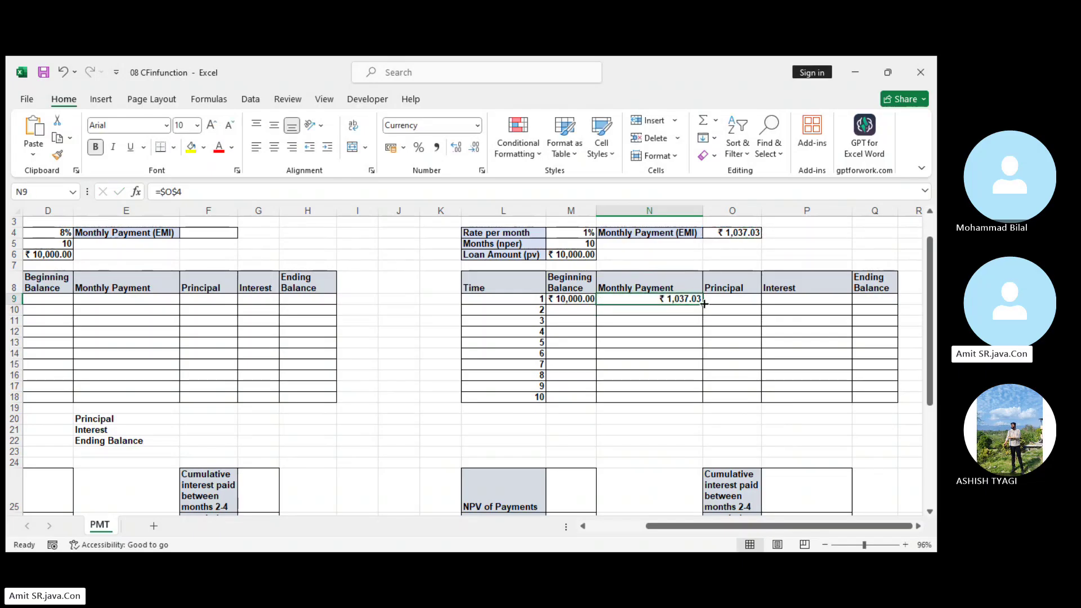
double_click(704, 304)
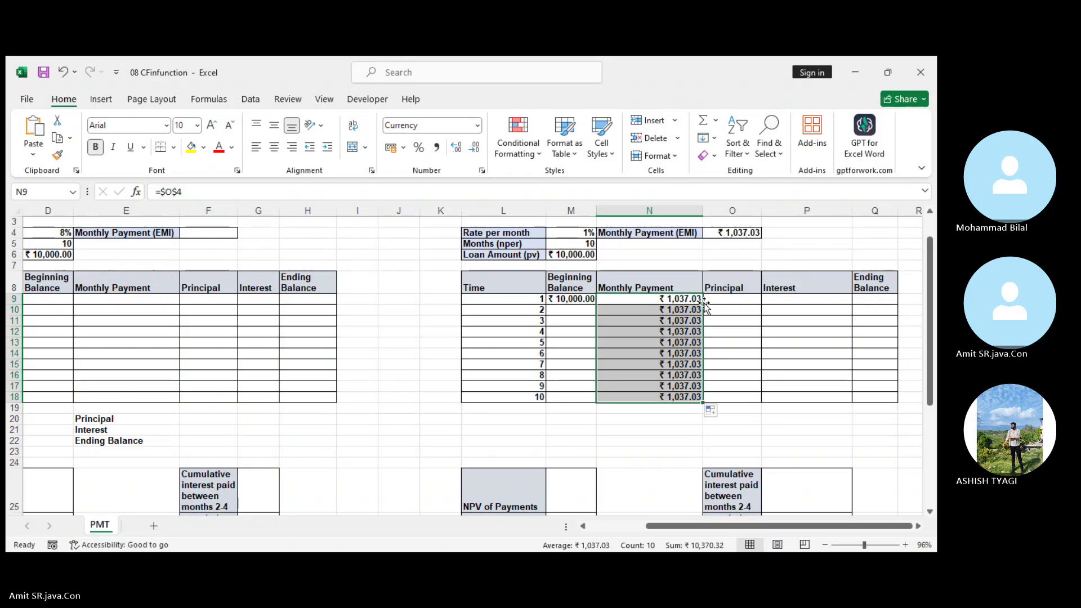
Calculate the first month's principal in O9 with =PPMT($M$4,L9,$M$5,$M$6), keeping rate, months and loan amount as absolute references
left_click(561, 300)
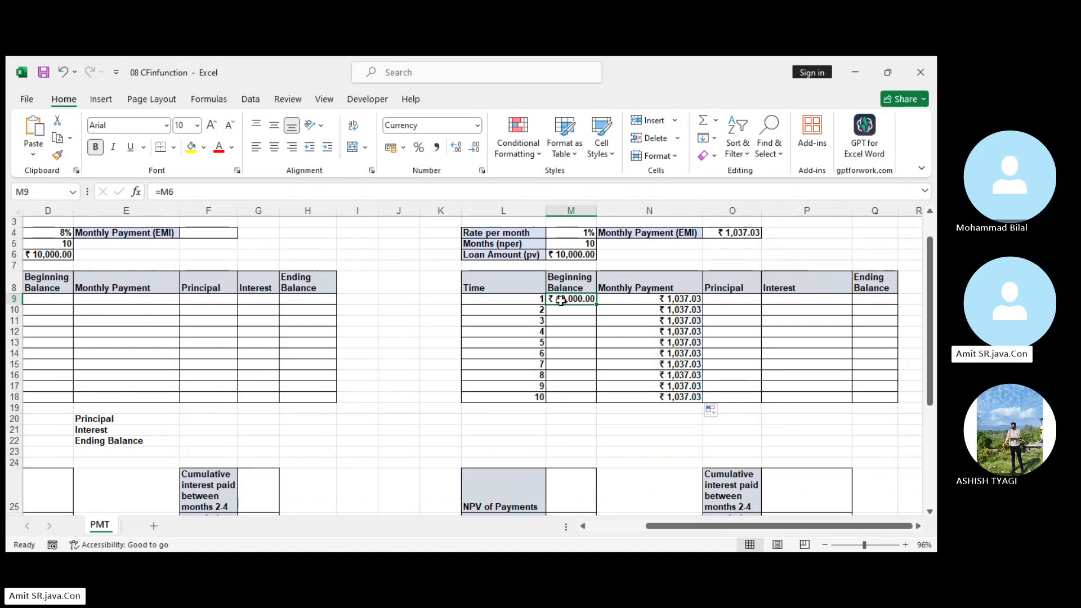
left_click(643, 297)
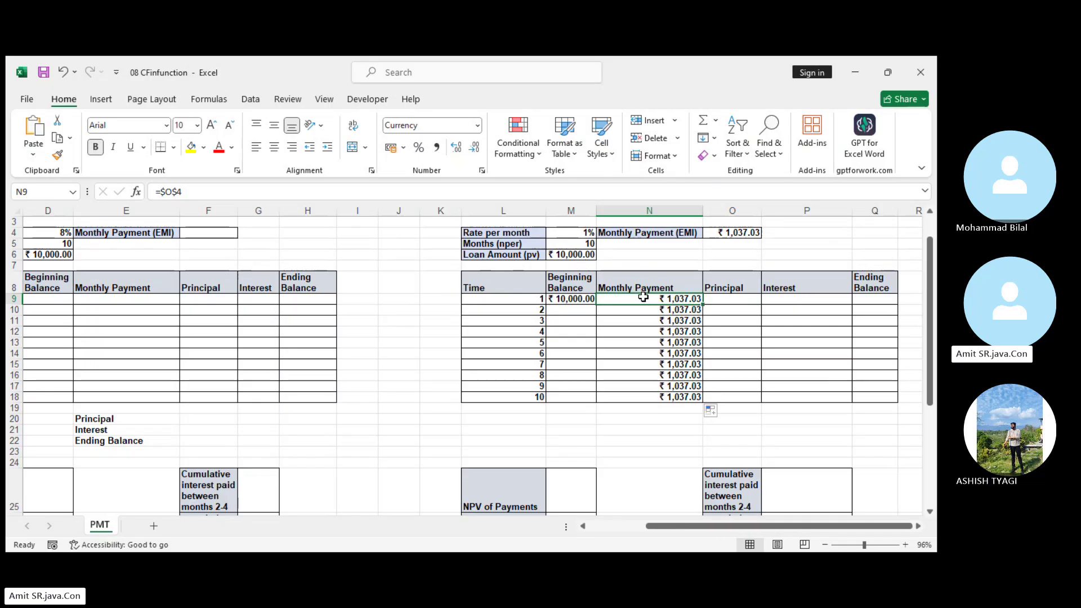
left_click(721, 300)
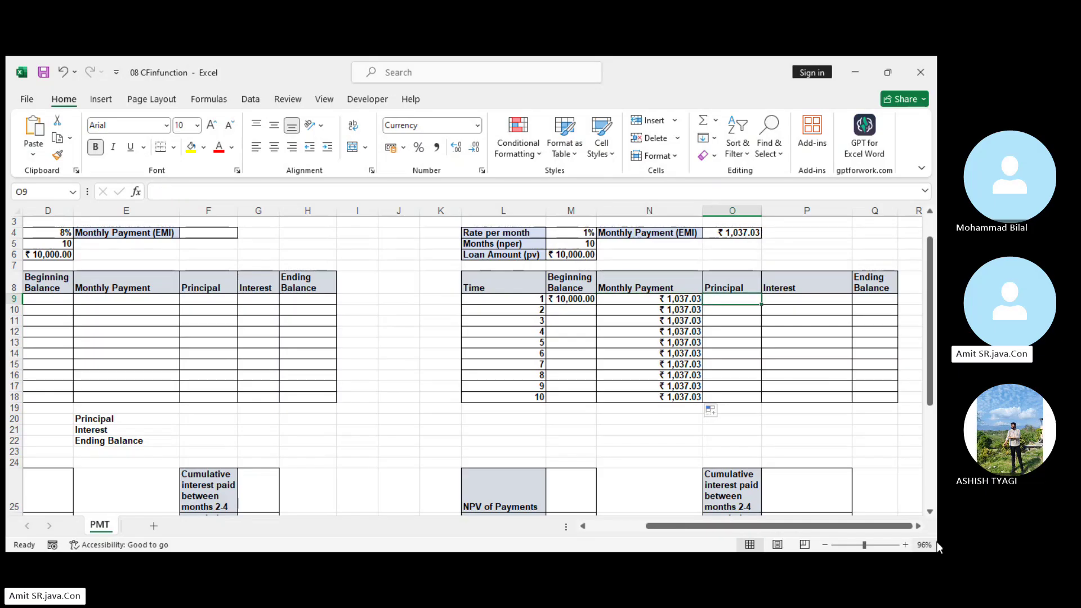
type("=")
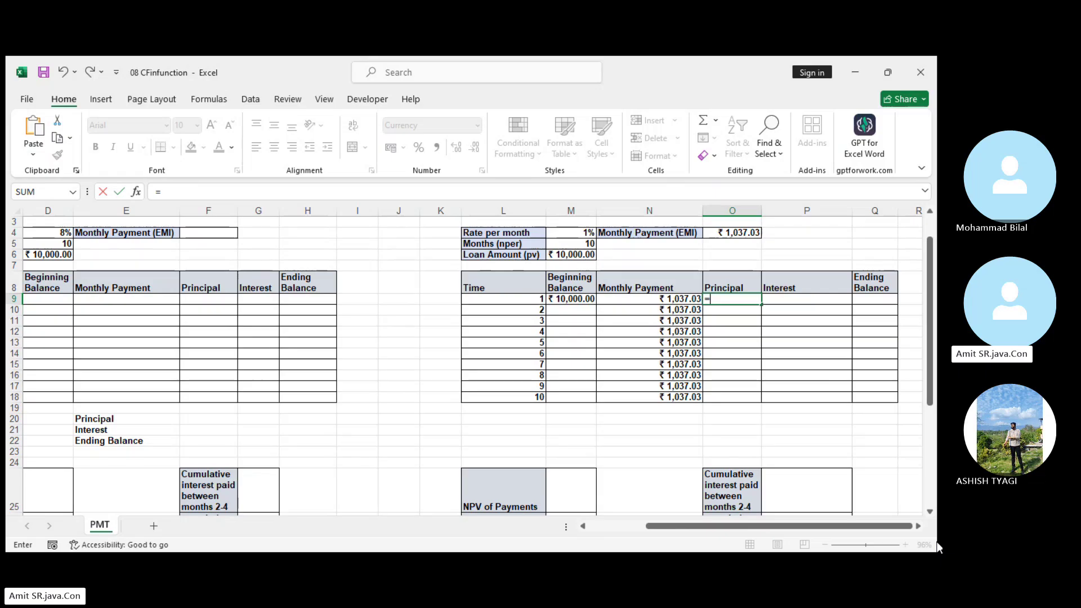
type("ppmt")
key("Tab")
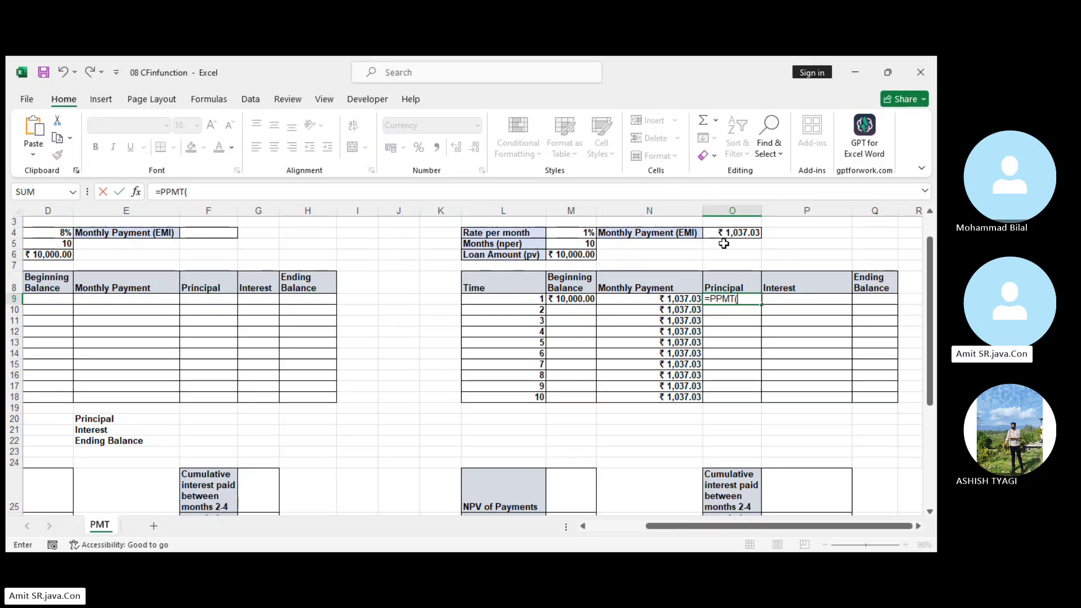
left_click(571, 236)
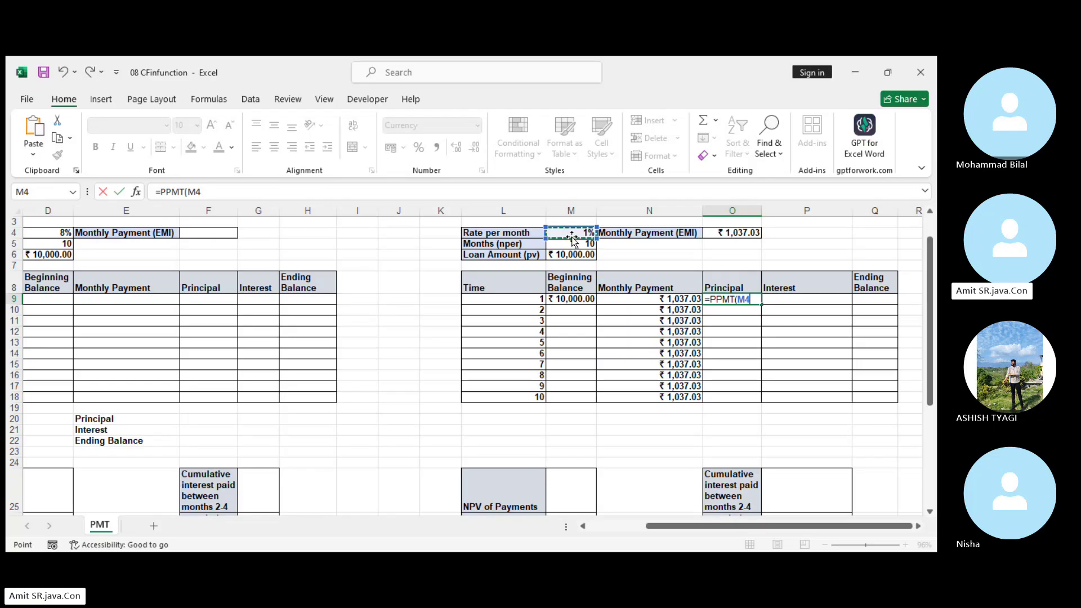
key("F4")
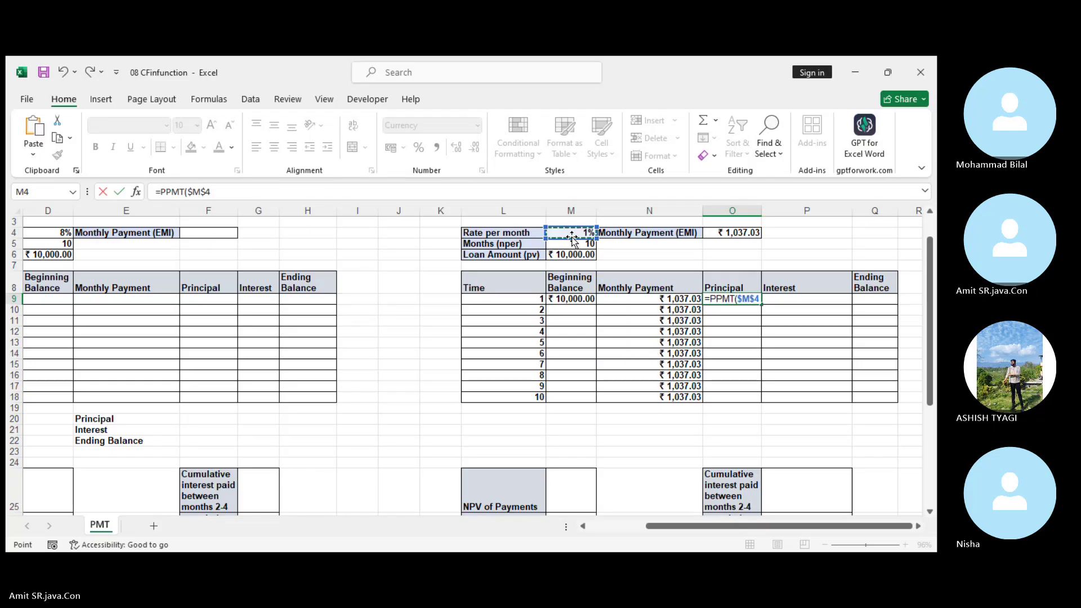
type(",")
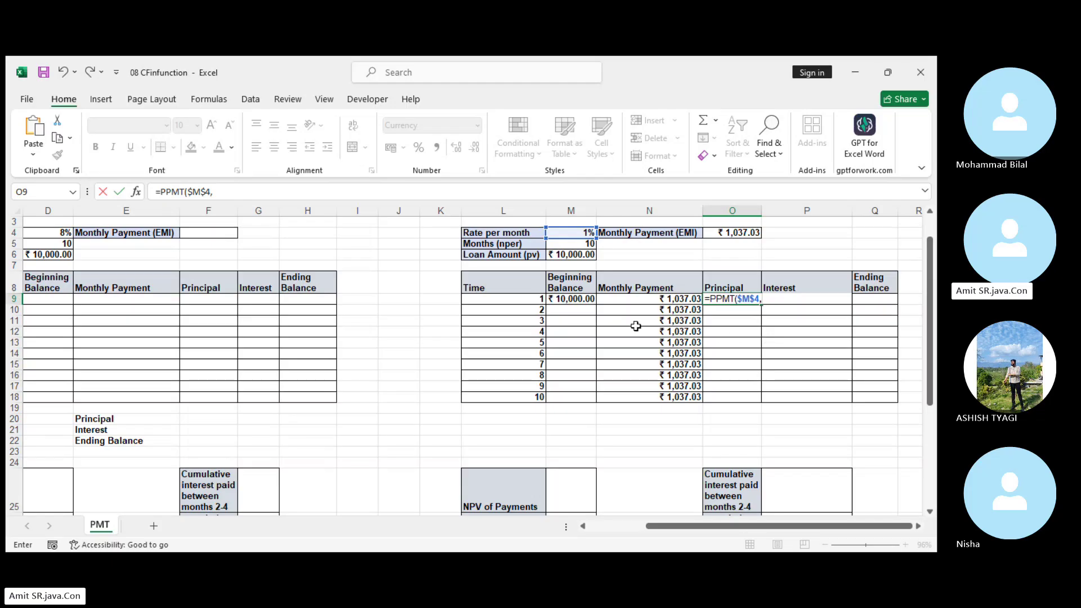
left_click(522, 303)
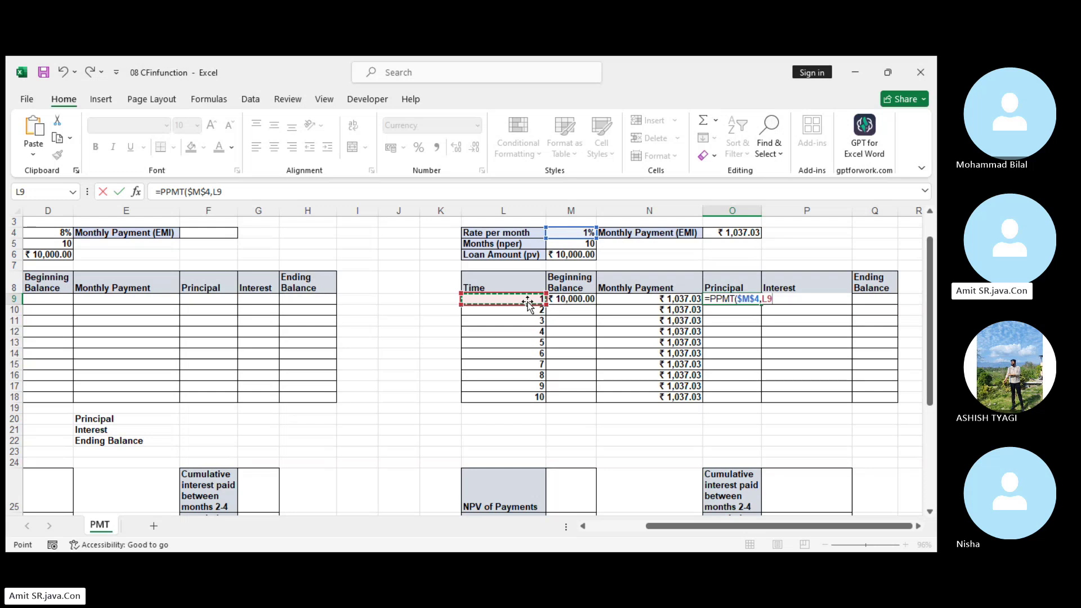
type(",")
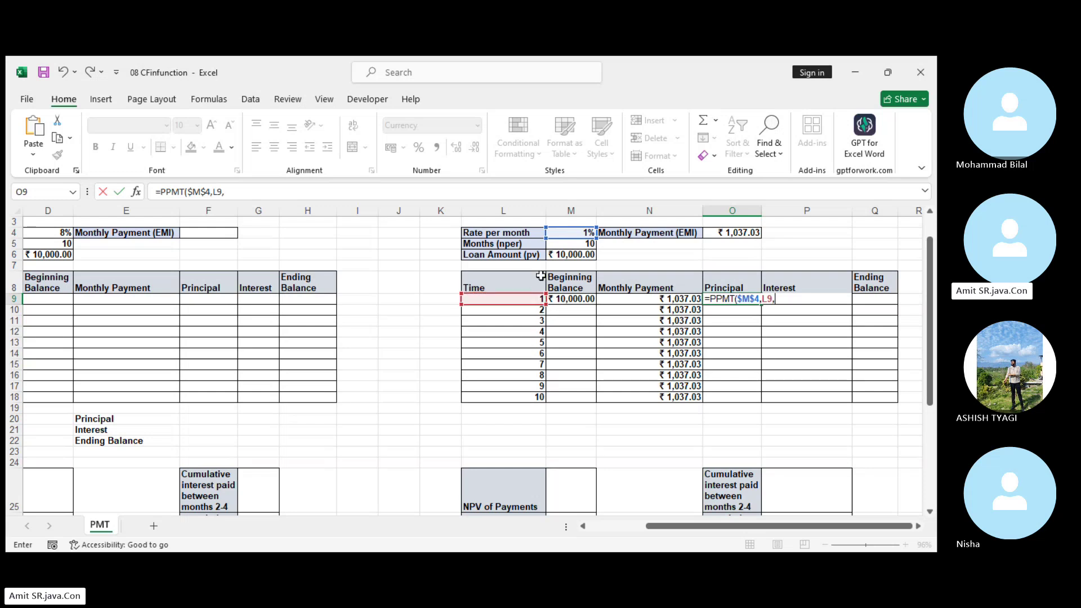
left_click(567, 242)
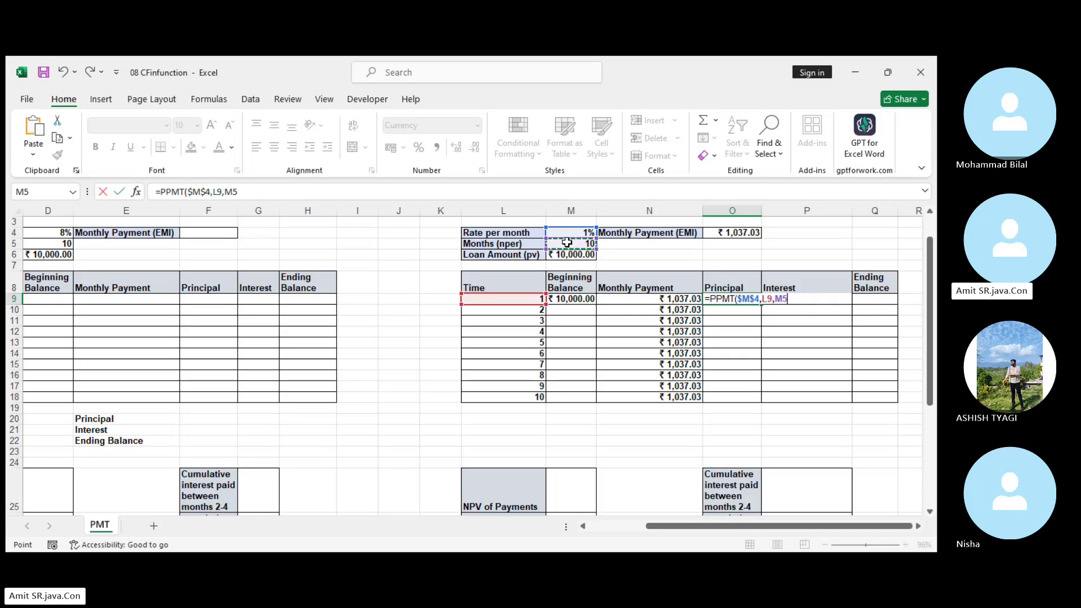
key("F4")
type(",")
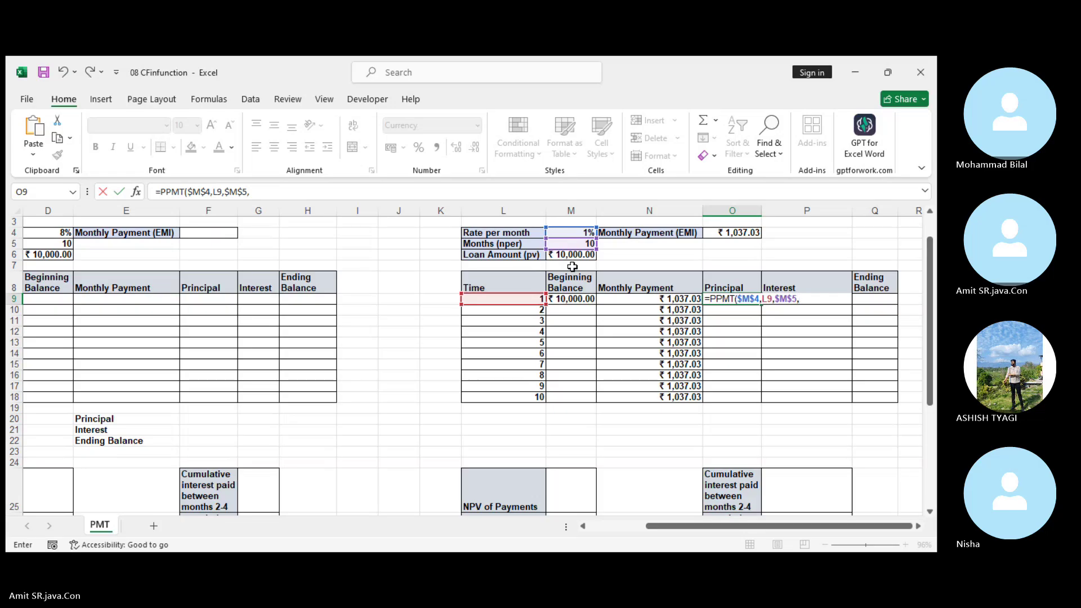
left_click(579, 256)
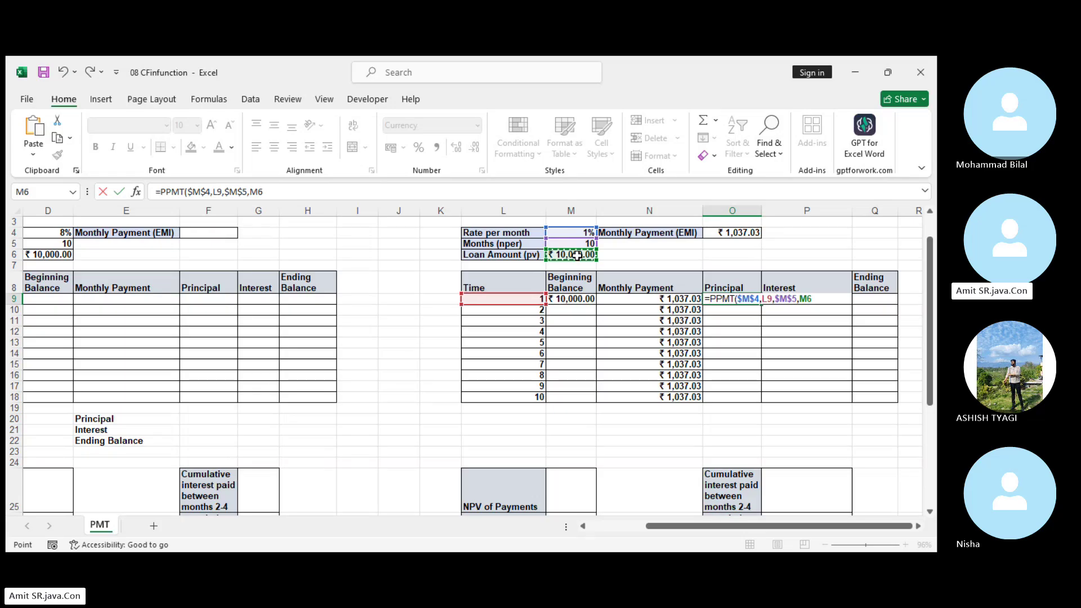
key("F4")
key("Return")
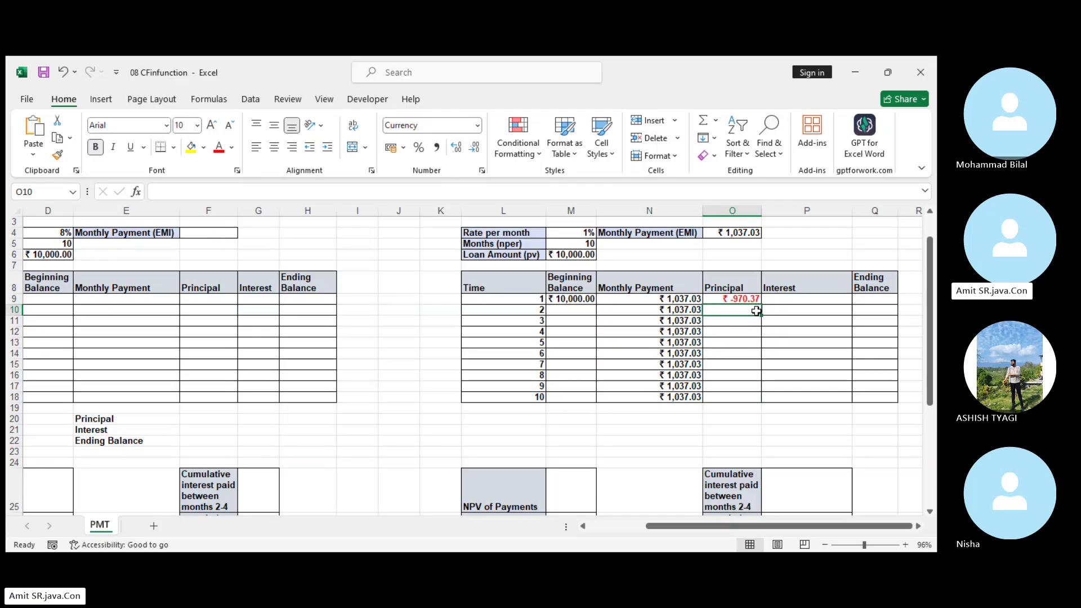
Put a minus sign before PPMT in the first month's principal formula, making O9 =-PPMT($M$4,L9,$M$5,$M$6)
left_click(741, 302)
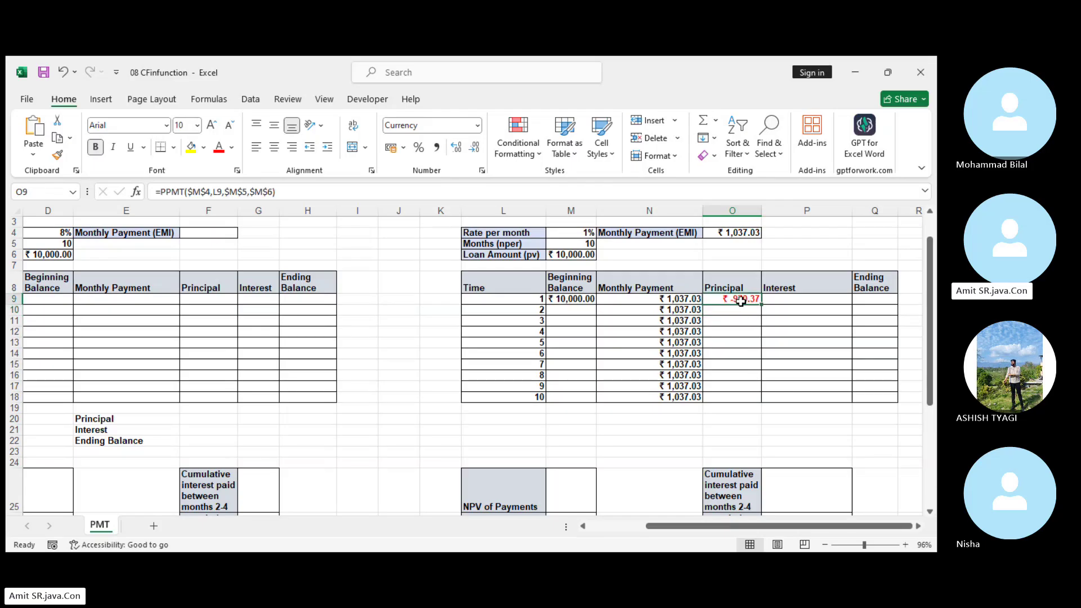
left_click(163, 192)
type("-")
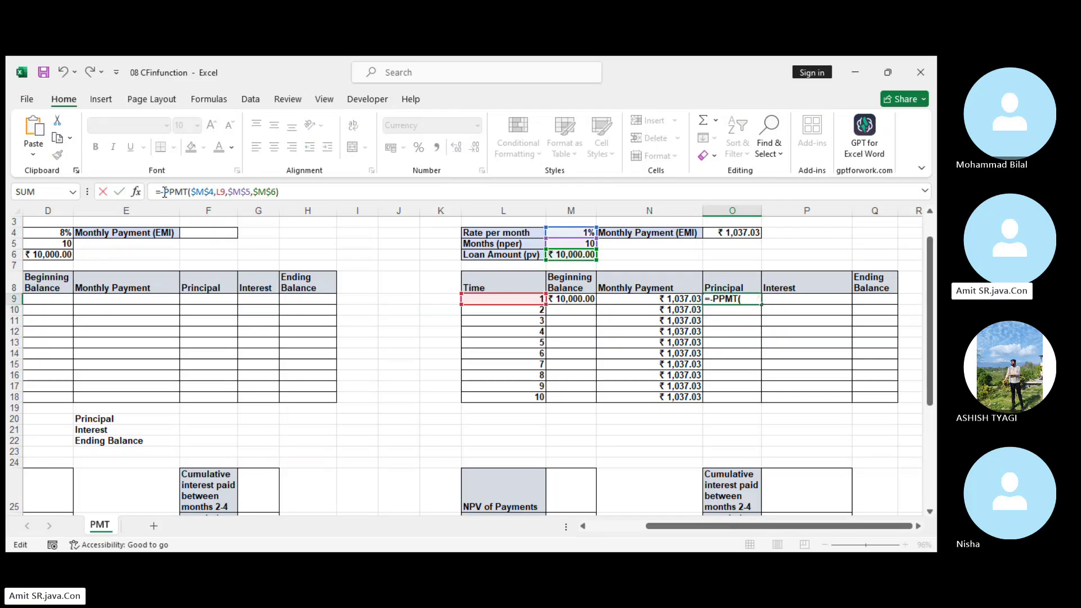
key("Return")
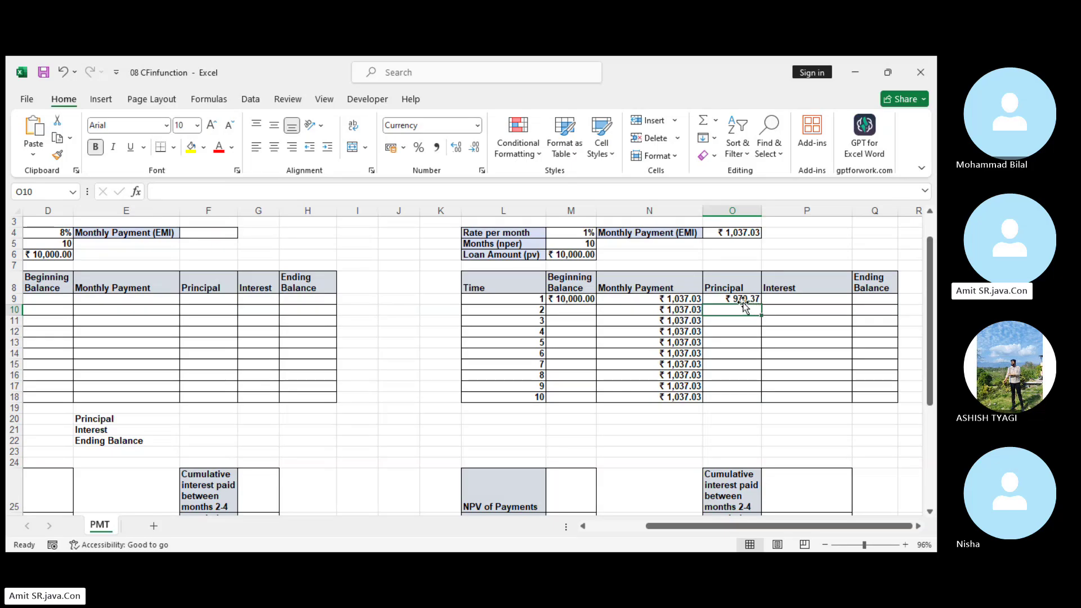
left_click(676, 301)
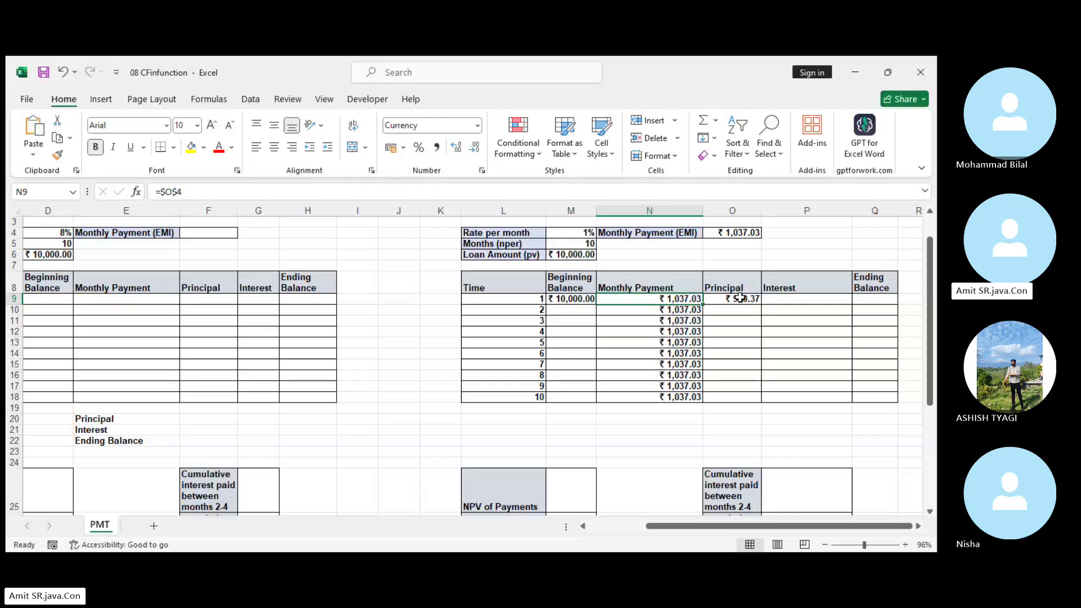
left_click(740, 298)
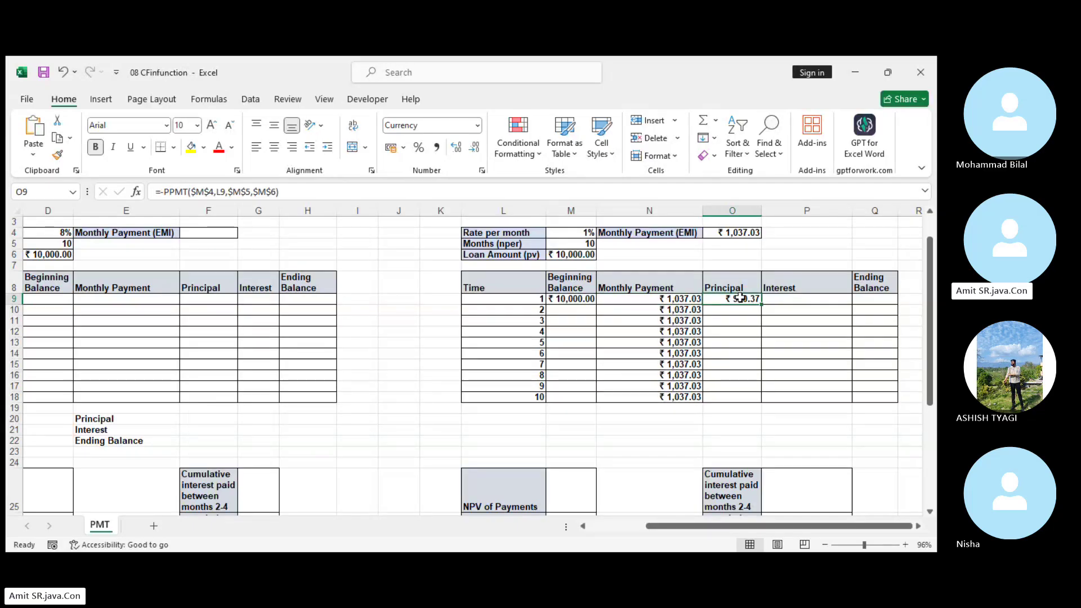
Calculate the first month's interest in P9 with =-IPMT($M$4,L9,$M$5,$M$6), fixing the rate, months and loan amount references
left_click(794, 299)
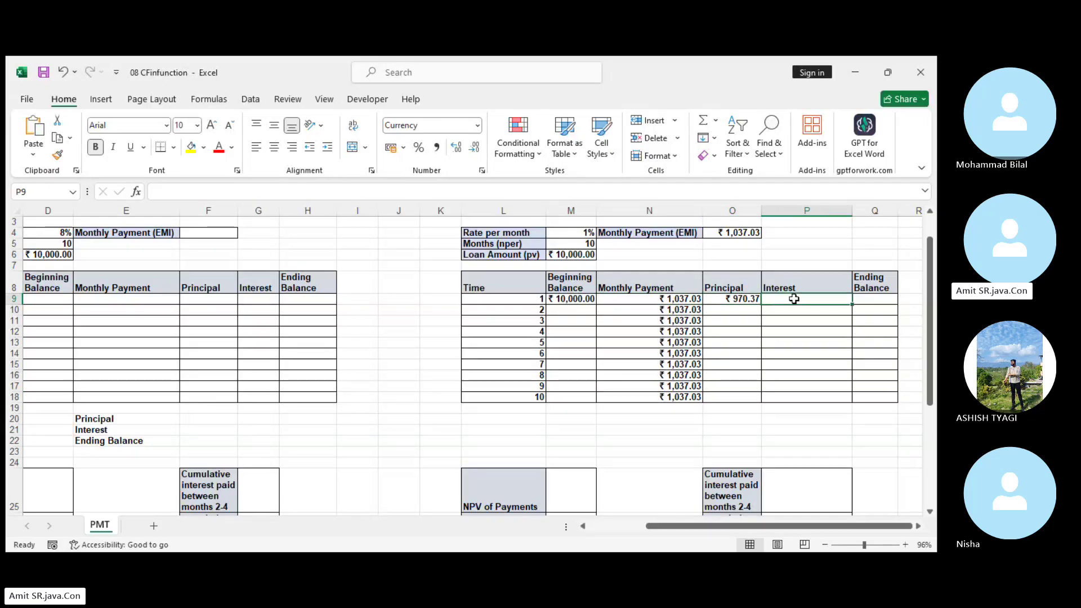
type("=")
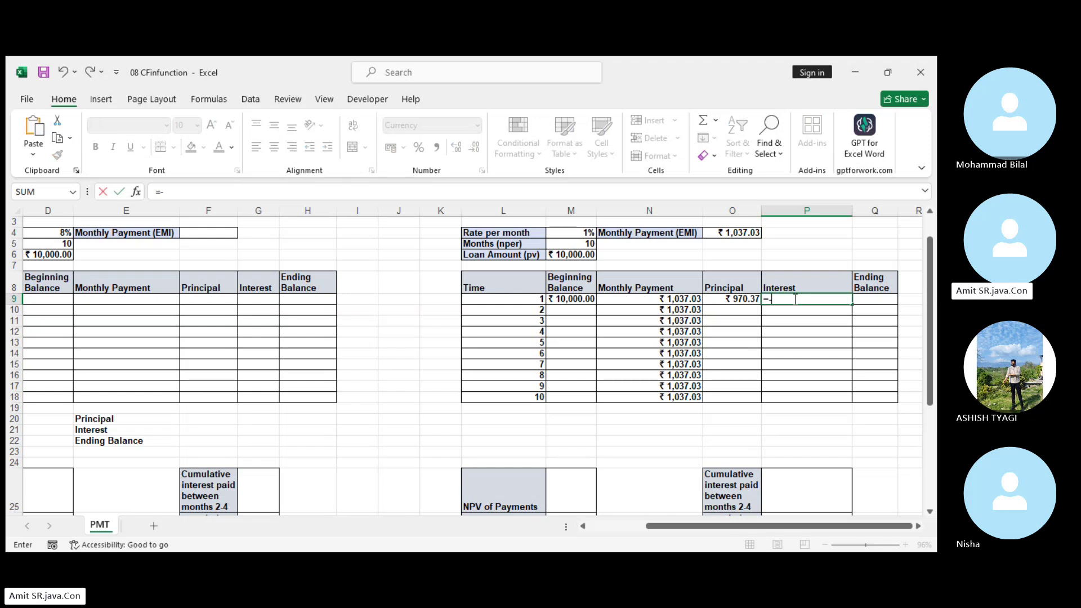
type("-ipmt")
type("(")
left_click(580, 231)
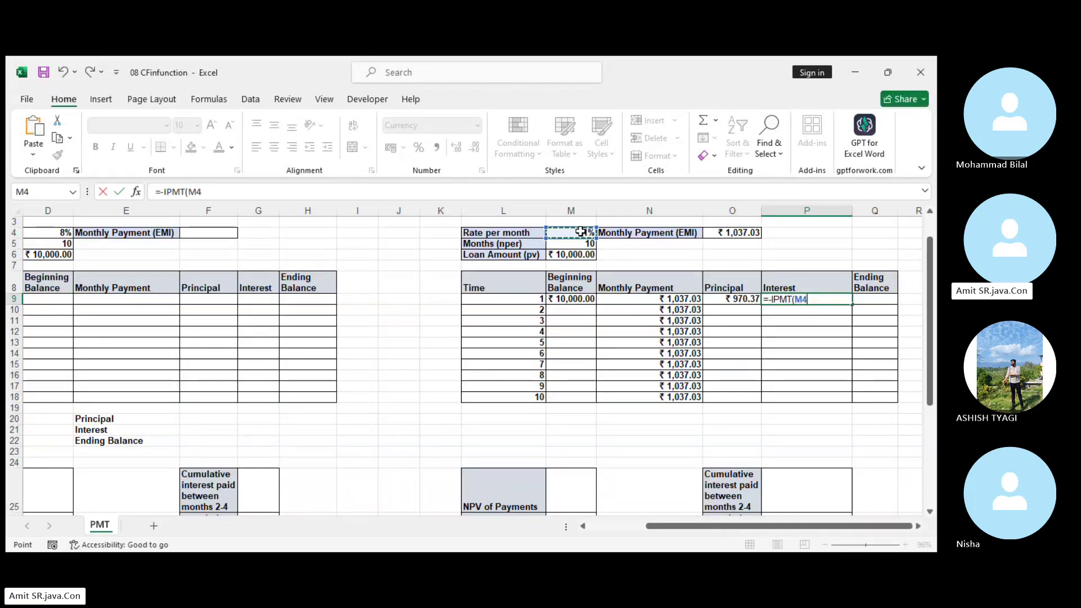
key("F4")
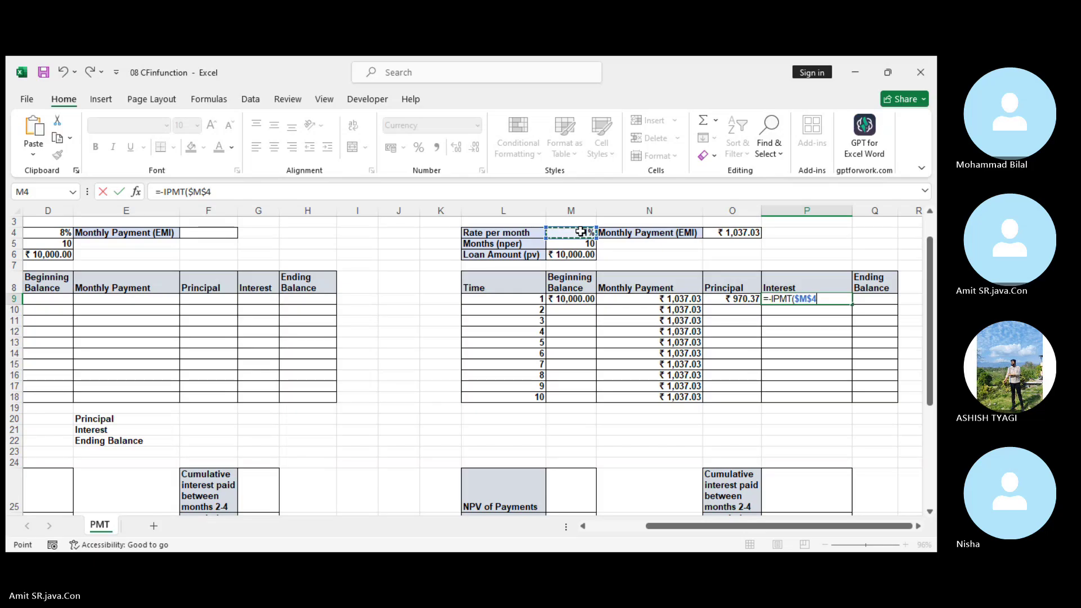
type(",")
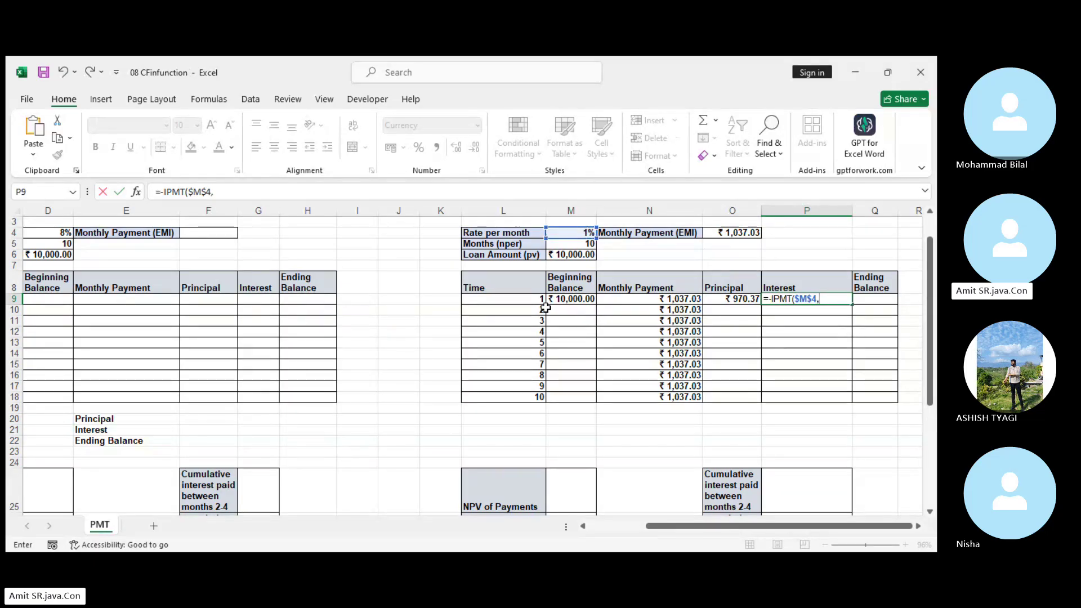
left_click(530, 302)
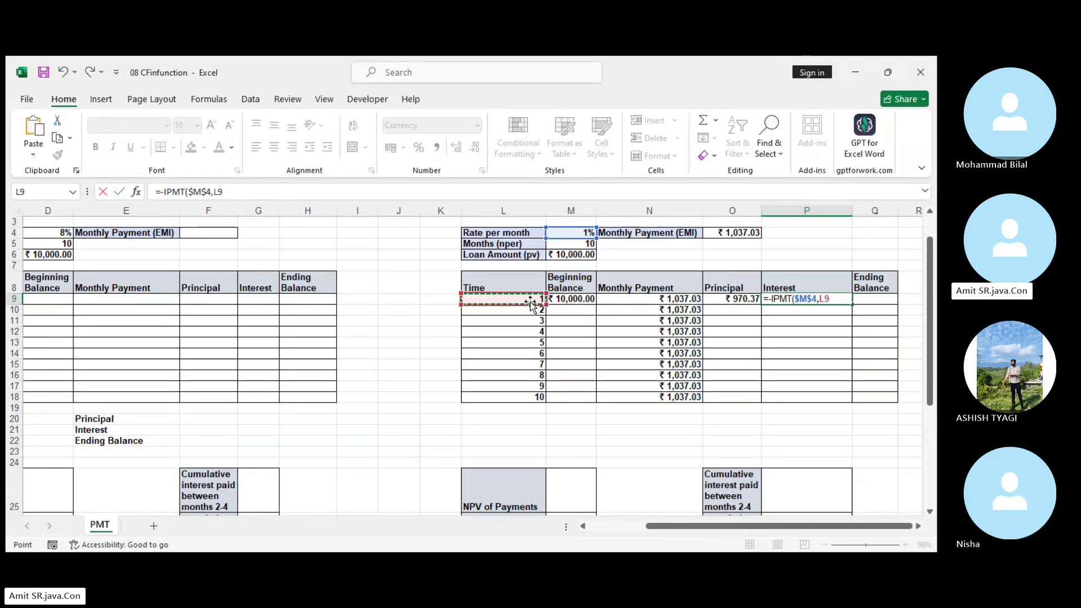
type(",")
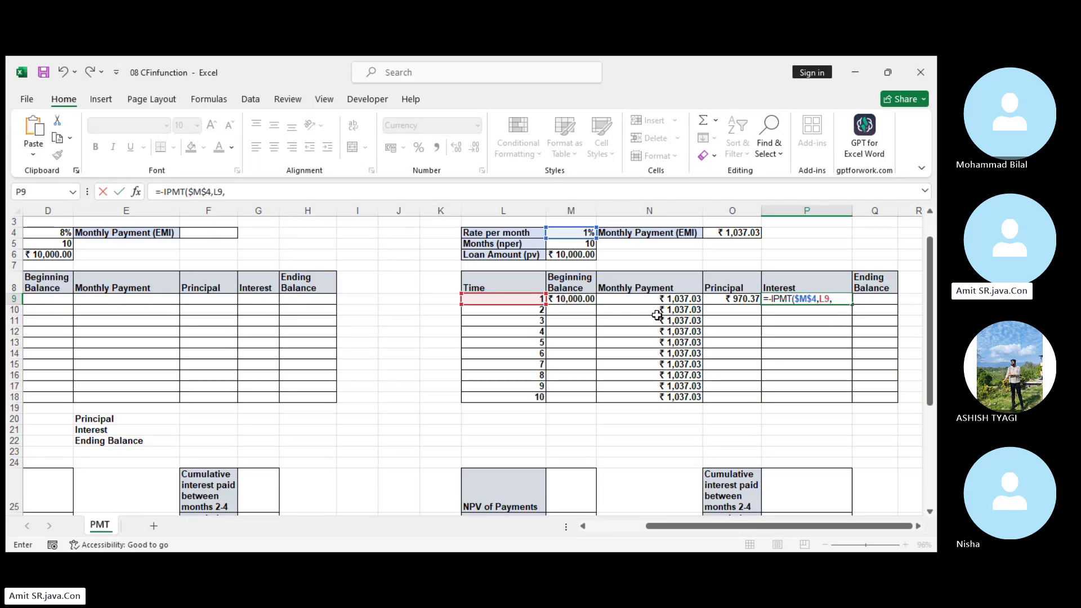
left_click(574, 243)
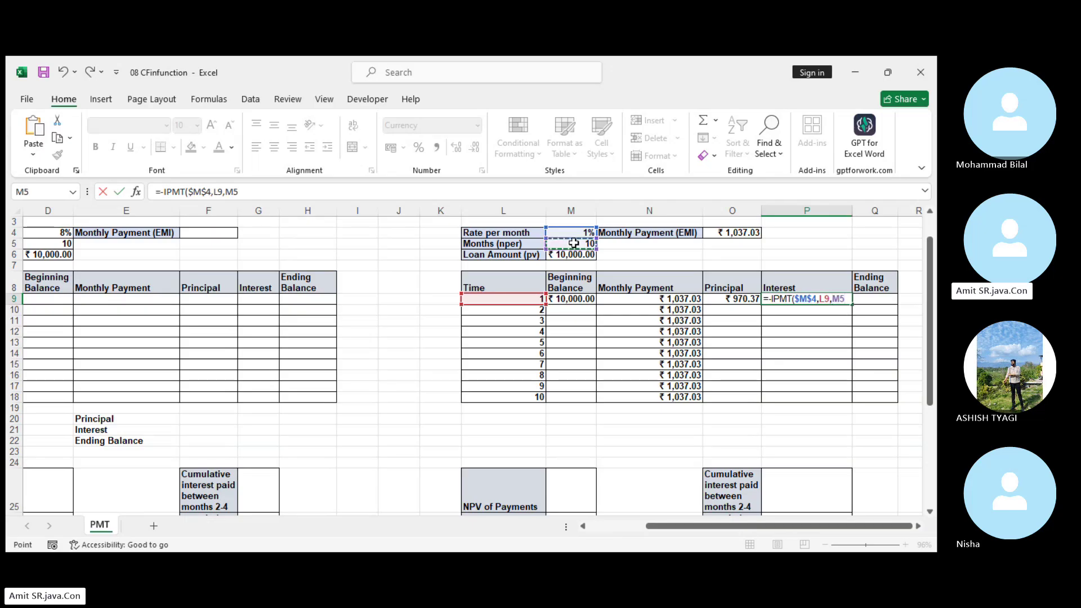
key("F4")
type(",")
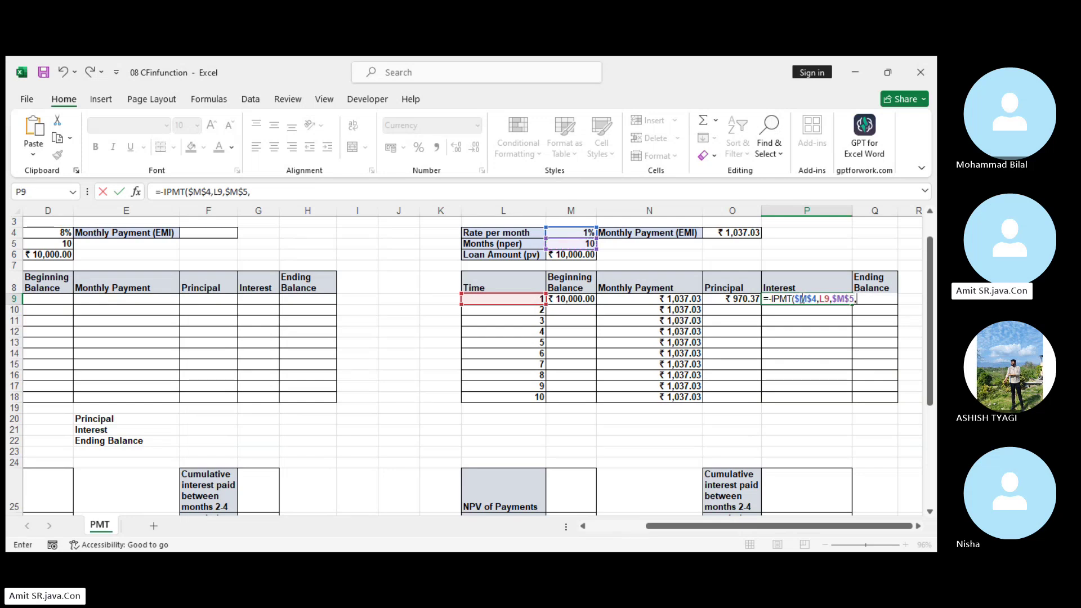
left_click(572, 255)
key("F4")
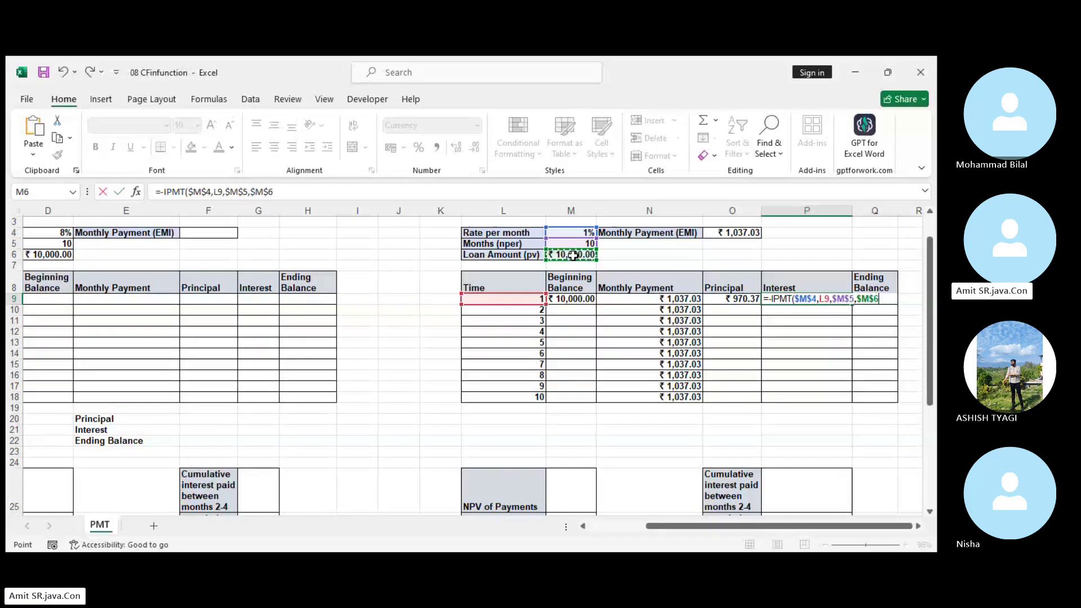
key("Return")
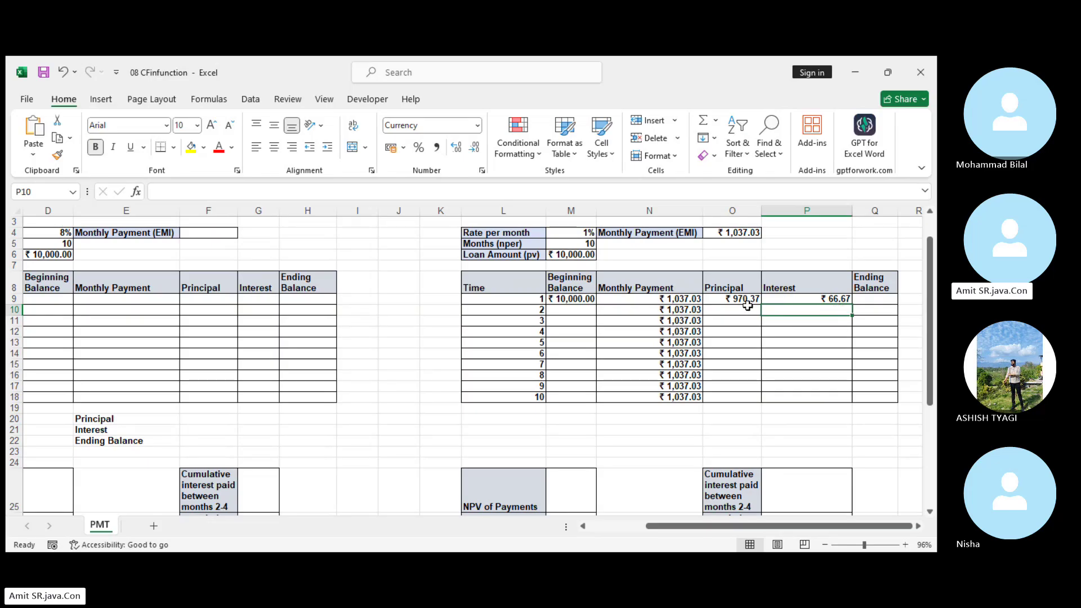
Add the first month's principal and interest in P5 with =O9+P9 to check them against the EMI
left_click(834, 243)
type("=")
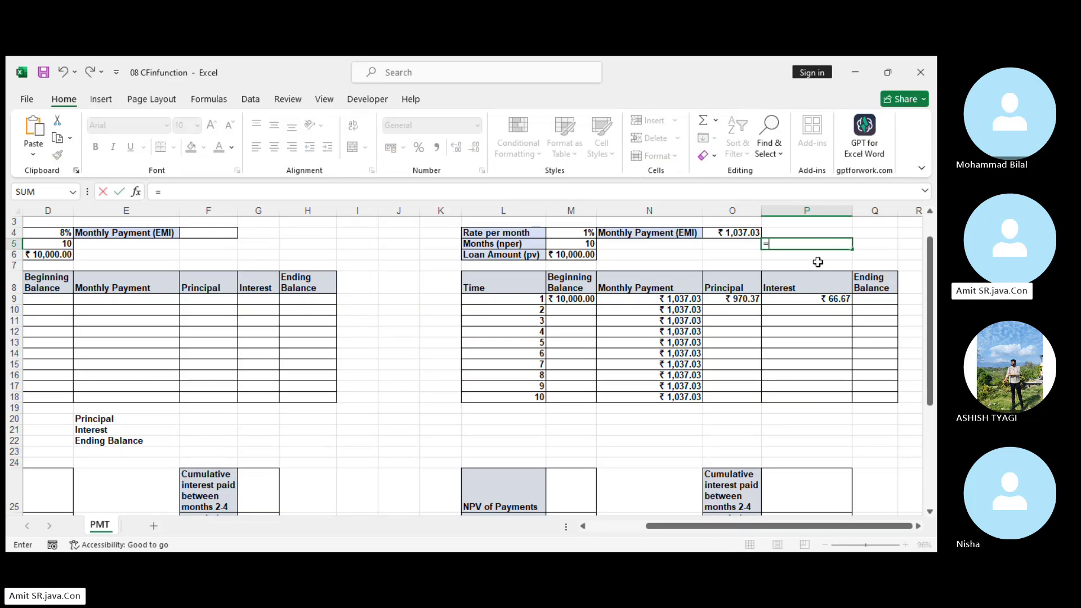
left_click(725, 300)
type("+")
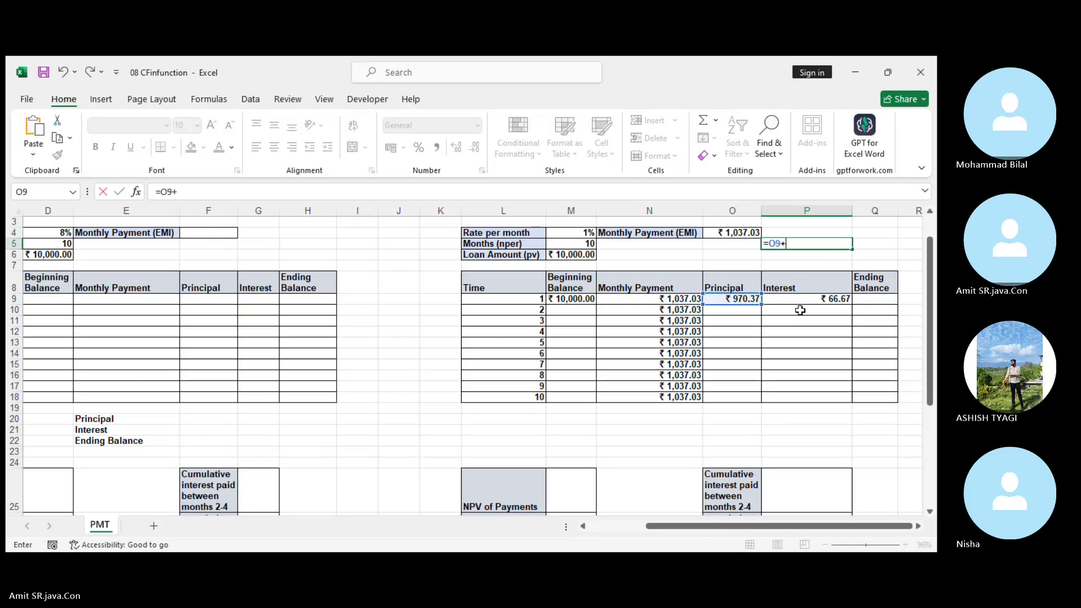
left_click(838, 300)
key("Return")
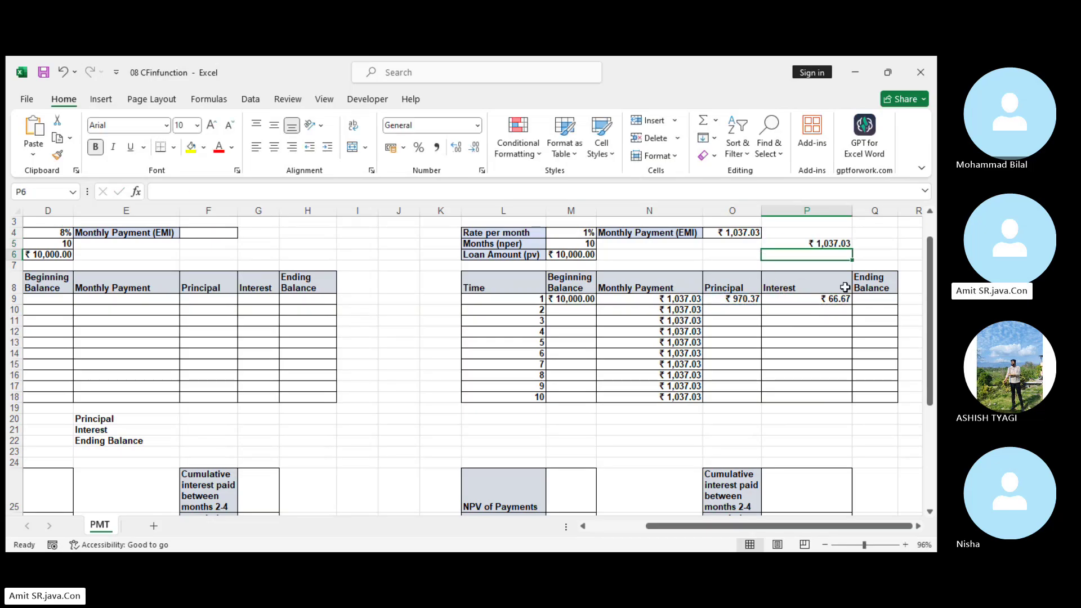
left_click(831, 243)
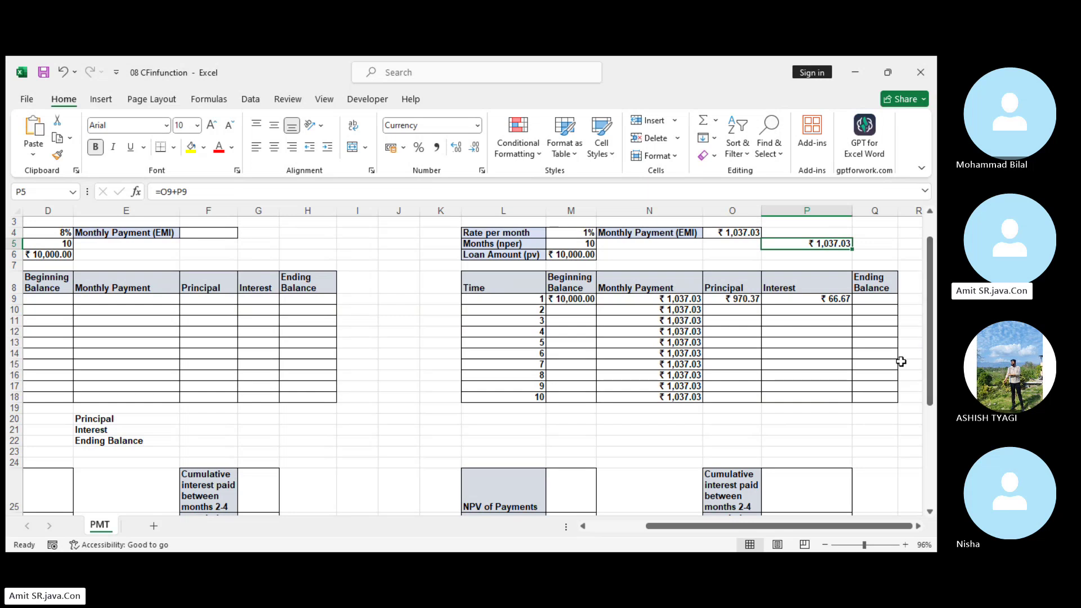
Calculate the first month's ending balance in Q9 by subtracting principal from beginning balance with =M9-O9
left_click(883, 299)
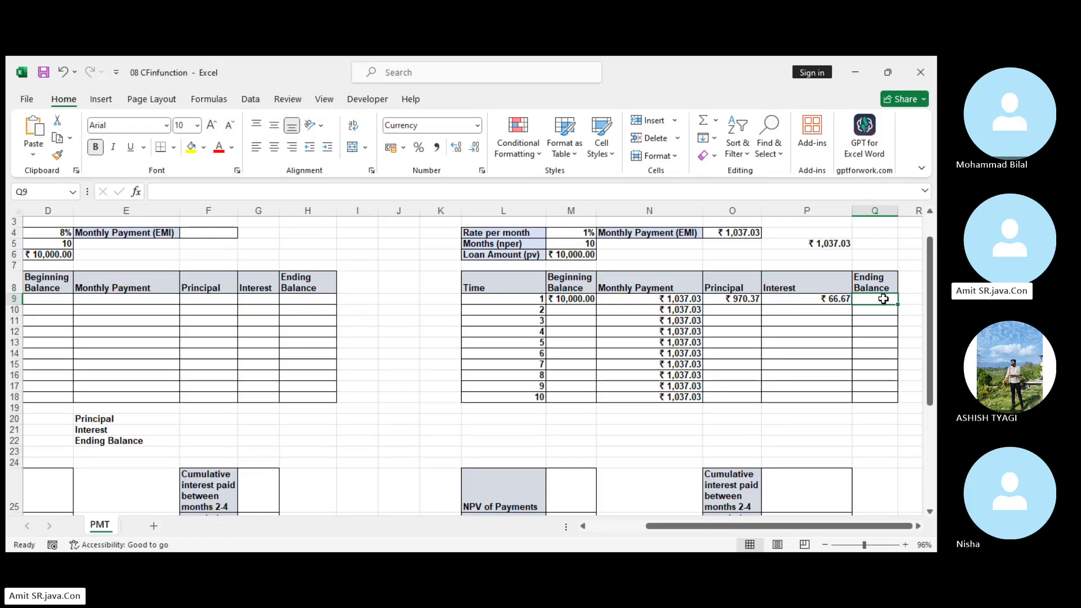
type("=")
left_click(572, 299)
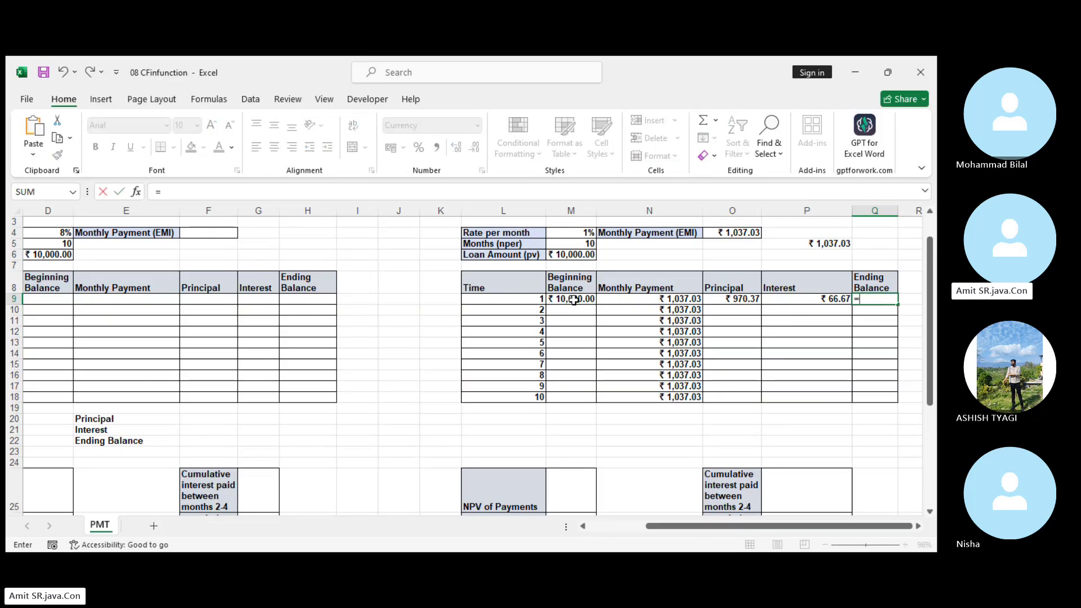
type("-")
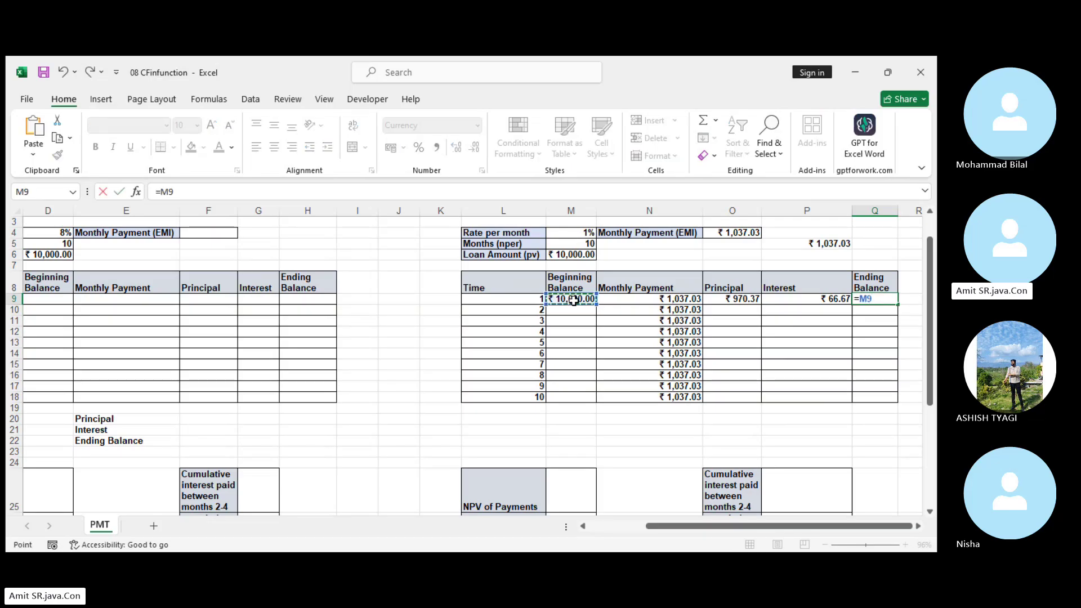
left_click(744, 300)
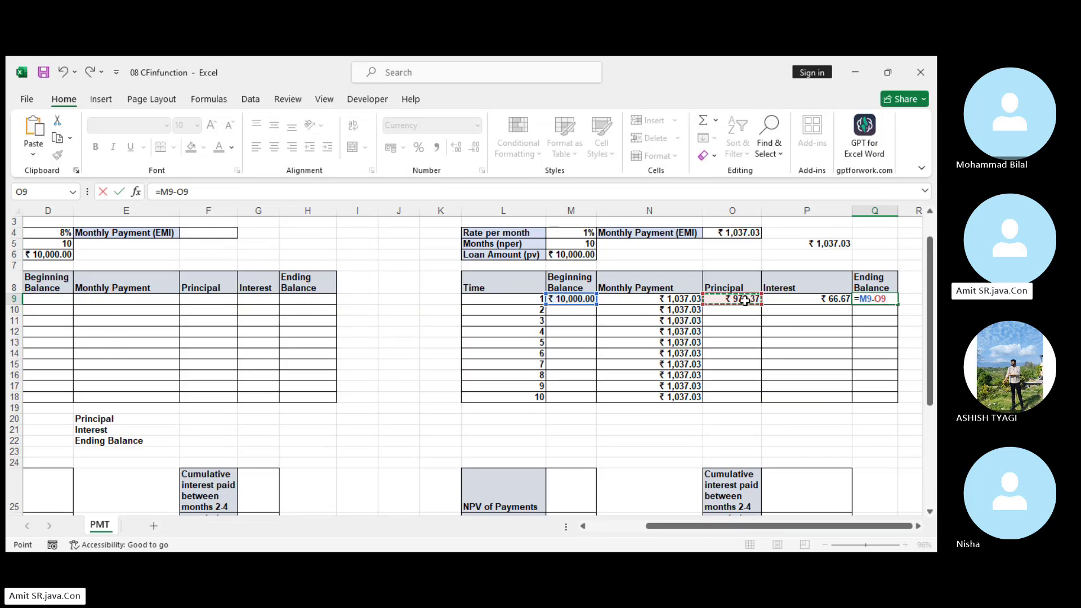
key("Return")
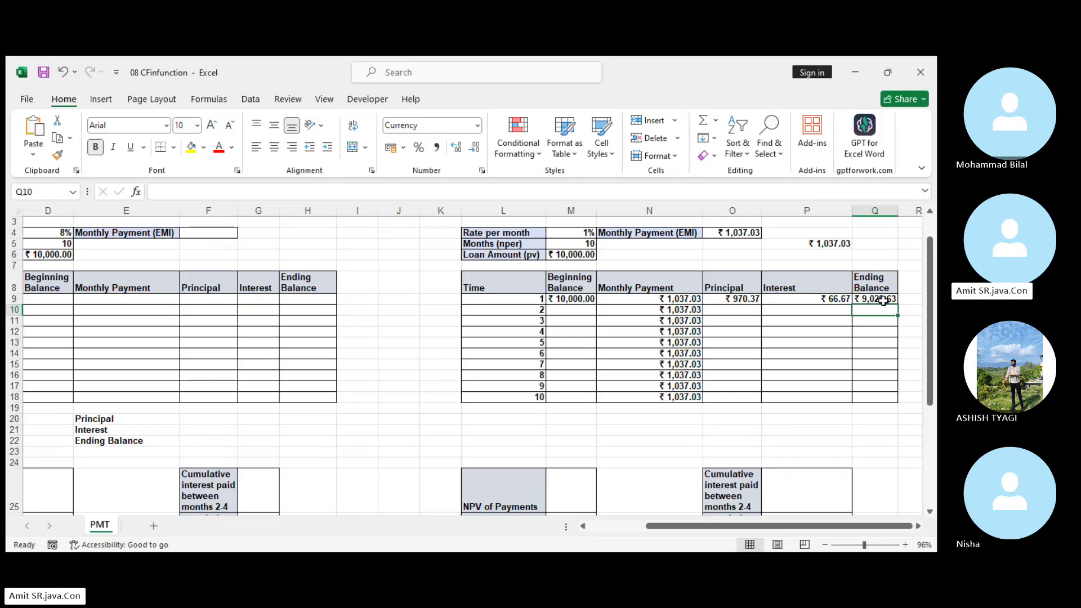
Set the second month's beginning balance in M10 to =Q9 and copy the O9:Q9 formulas into row 10
left_click(580, 314)
type("=")
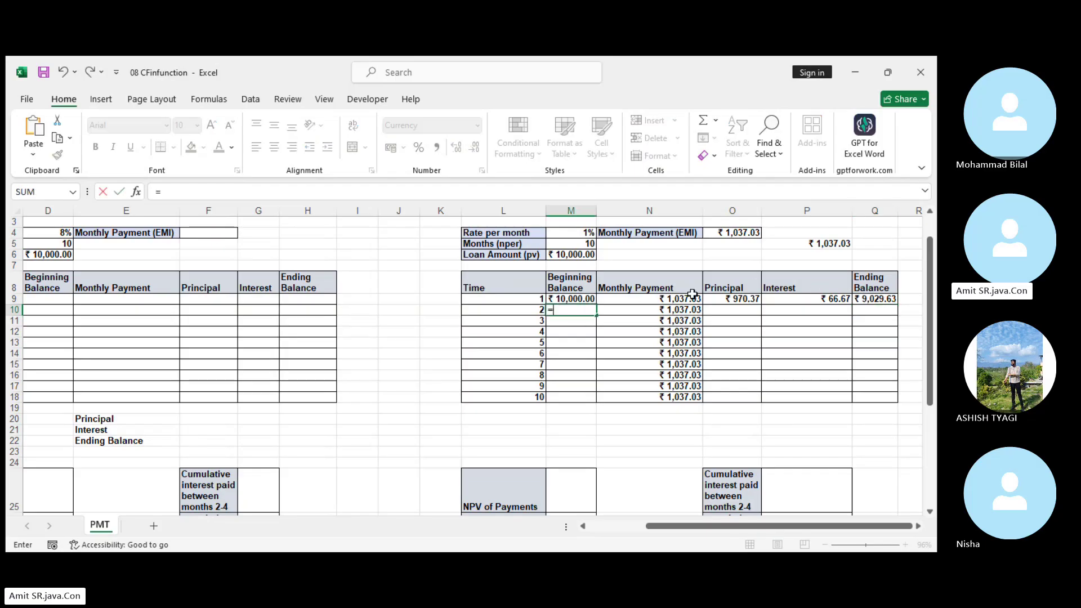
left_click(875, 299)
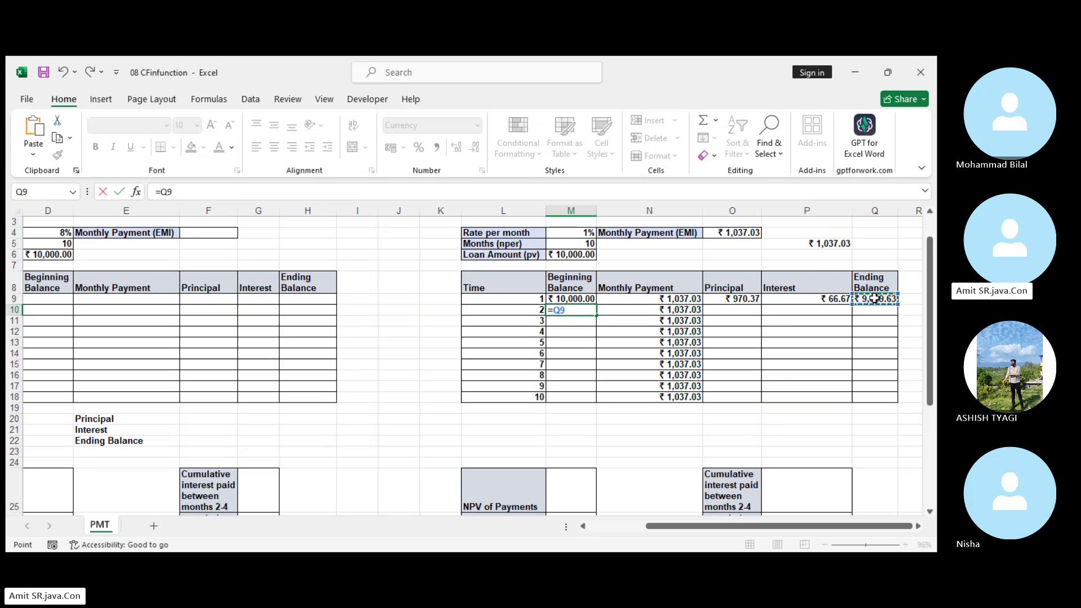
key("Return")
left_click_drag(727, 299, 897, 313)
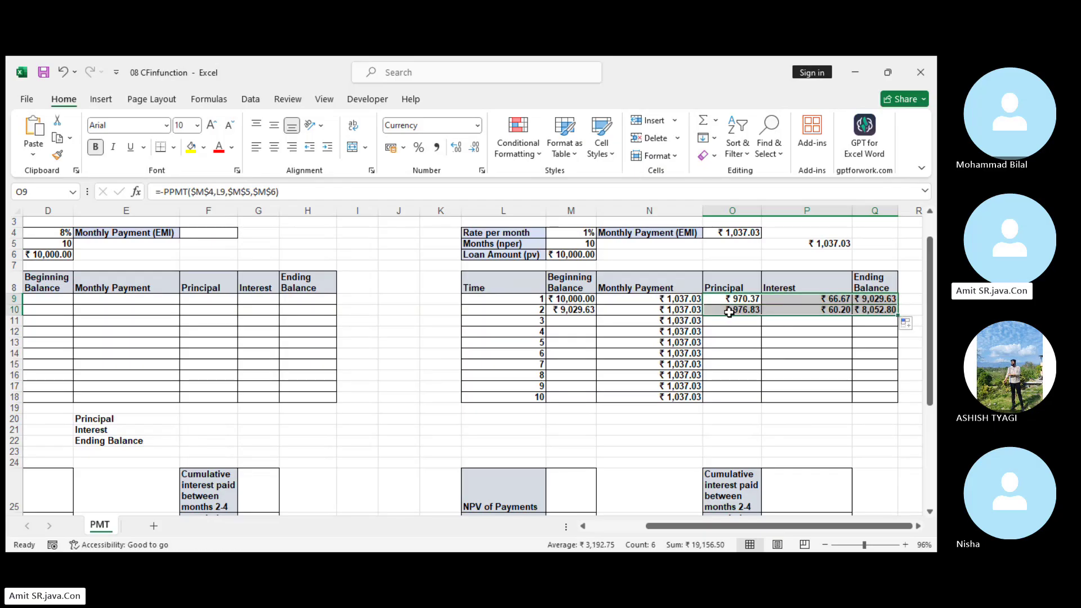
Link the third month's beginning balance in M11 to the prior ending balance with =$Q10, fixing the column
left_click(583, 326)
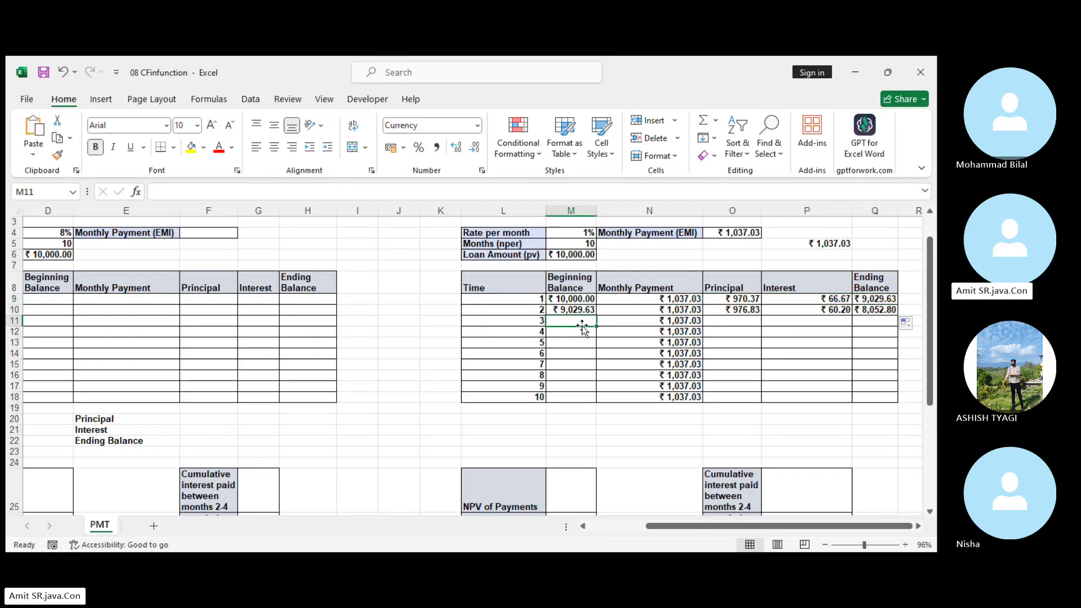
type("=")
left_click(879, 310)
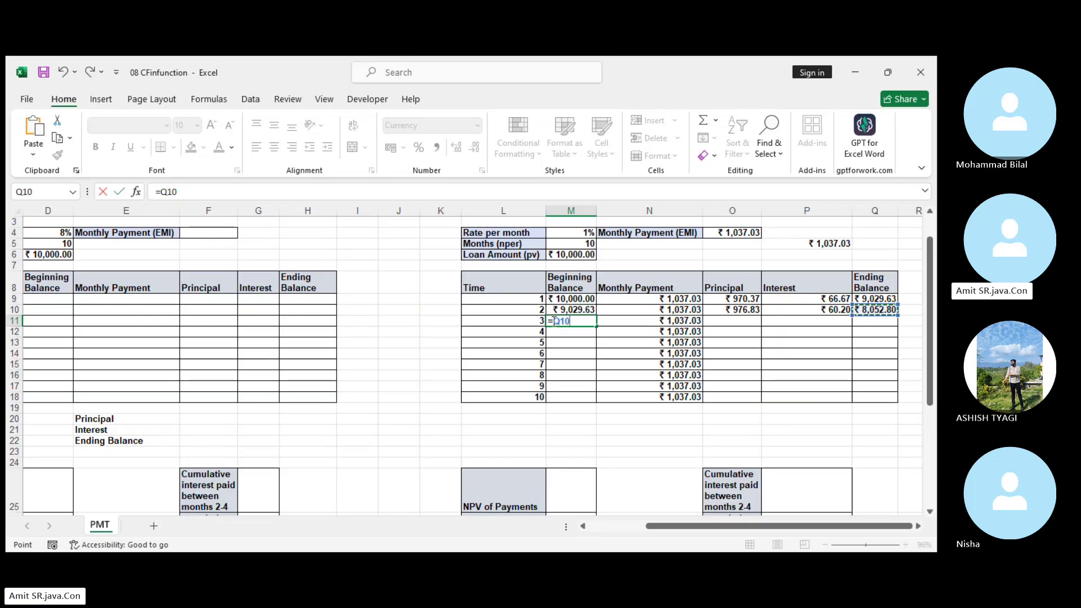
left_click(571, 321)
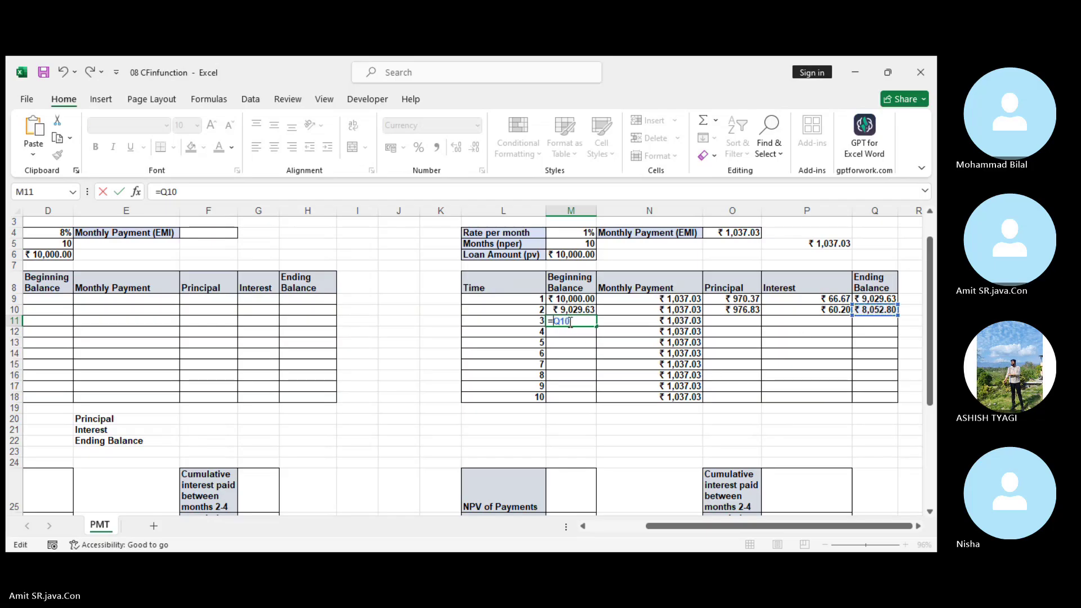
type("$")
key("Return")
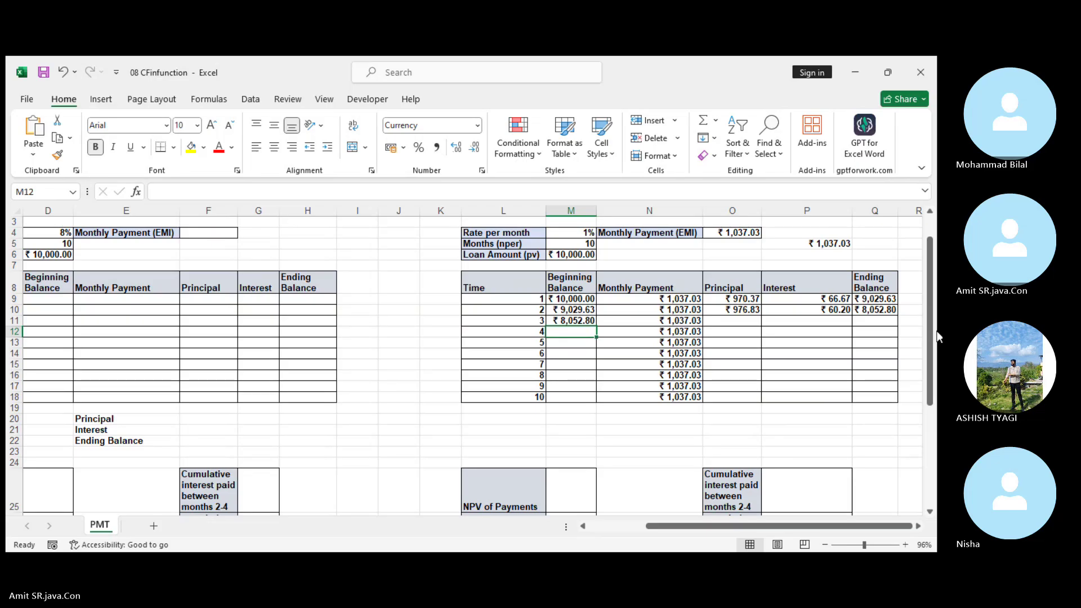
Fill the principal, interest and ending balance formulas and the M11 beginning balance formula down to month 10 in row 18
left_click_drag(735, 307, 896, 398)
left_click(580, 320)
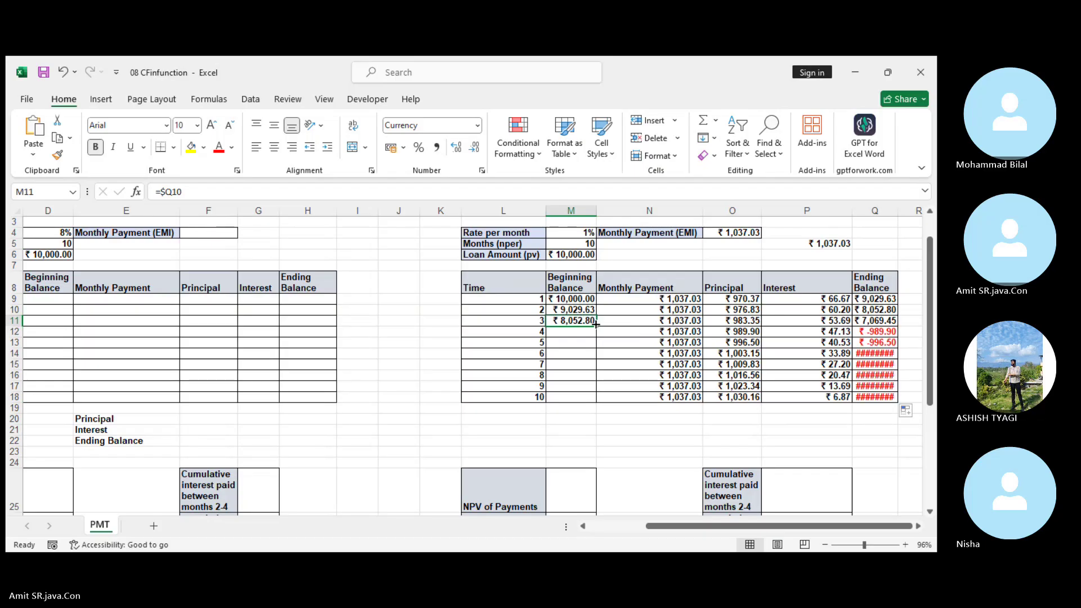
double_click(597, 324)
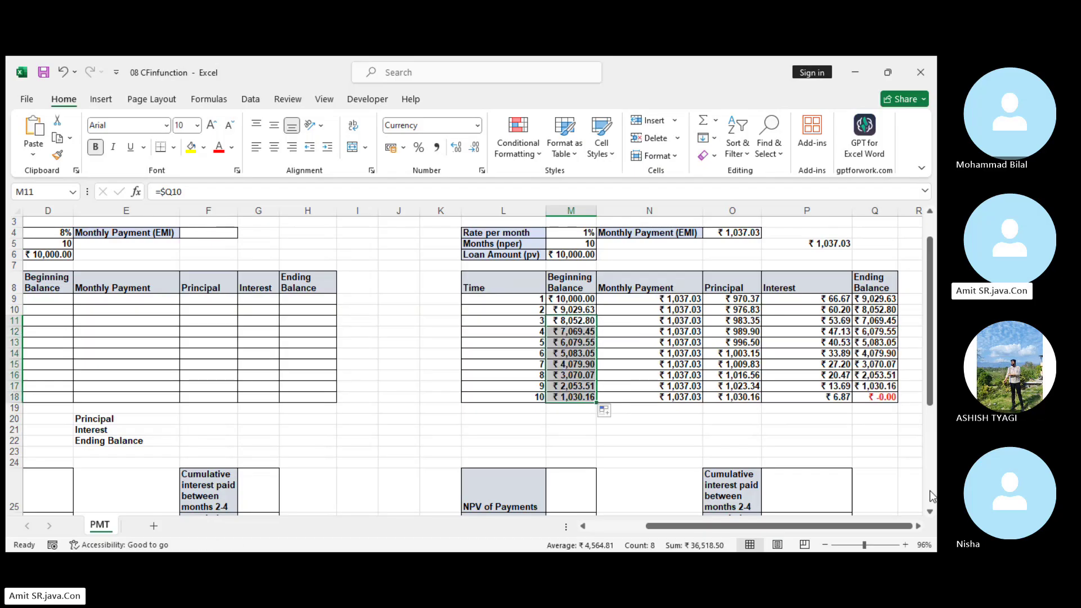
left_click(879, 397)
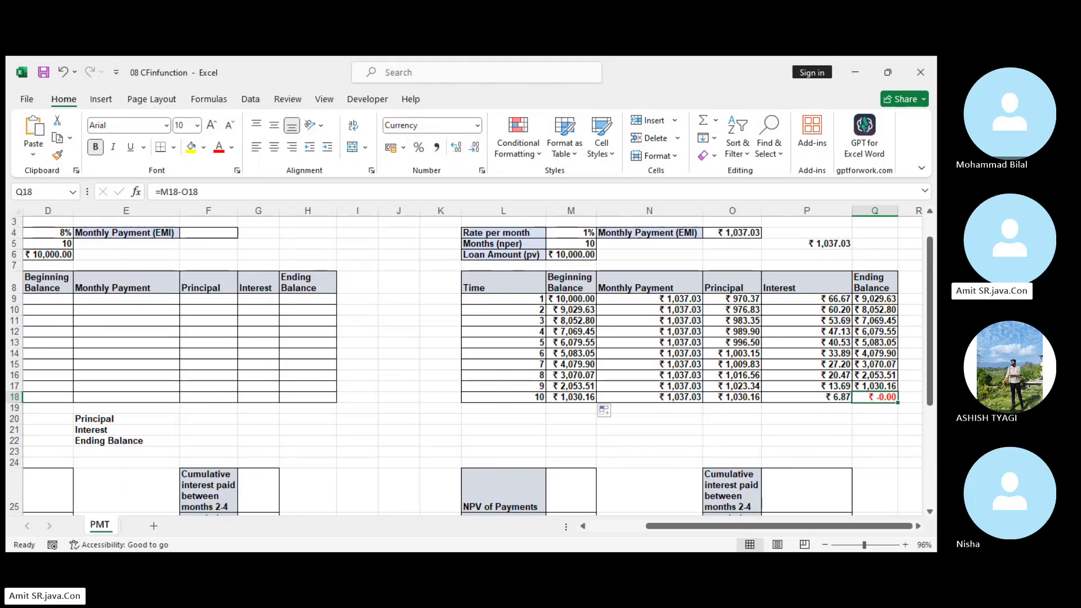
left_click(400, 522)
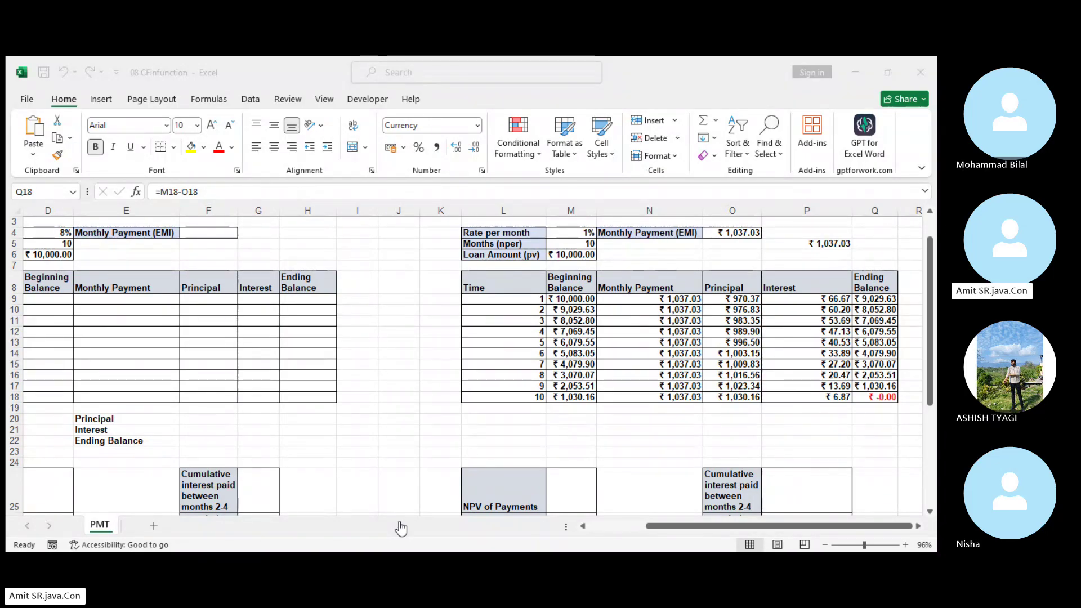
left_click(526, 553)
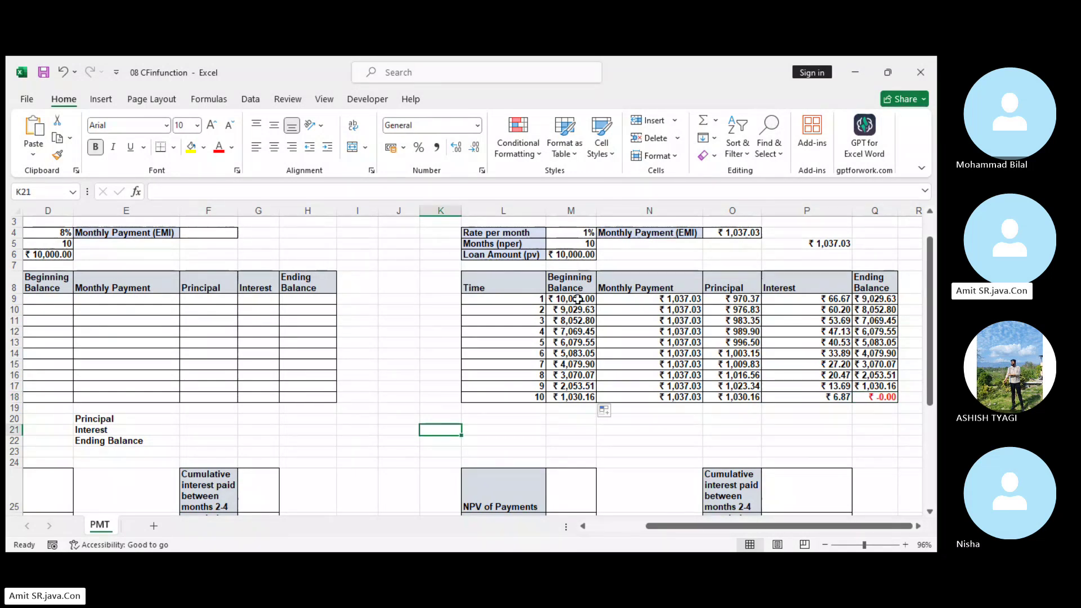
Clear the contents of the schedule range M9:Q18 and of the monthly payment (EMI) cell O4
left_click_drag(576, 299, 874, 397)
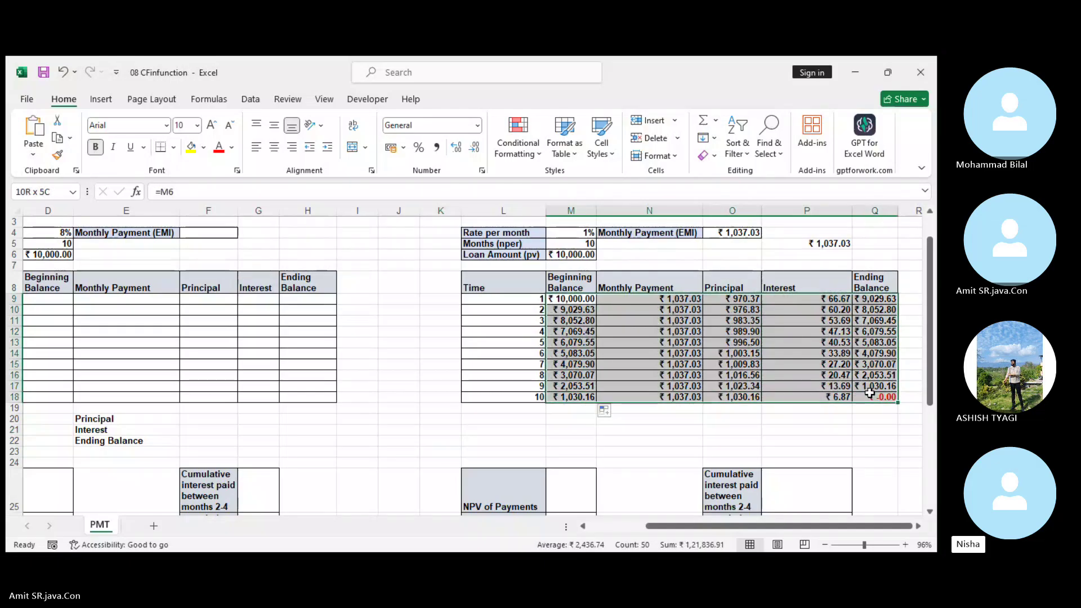
right_click(875, 398)
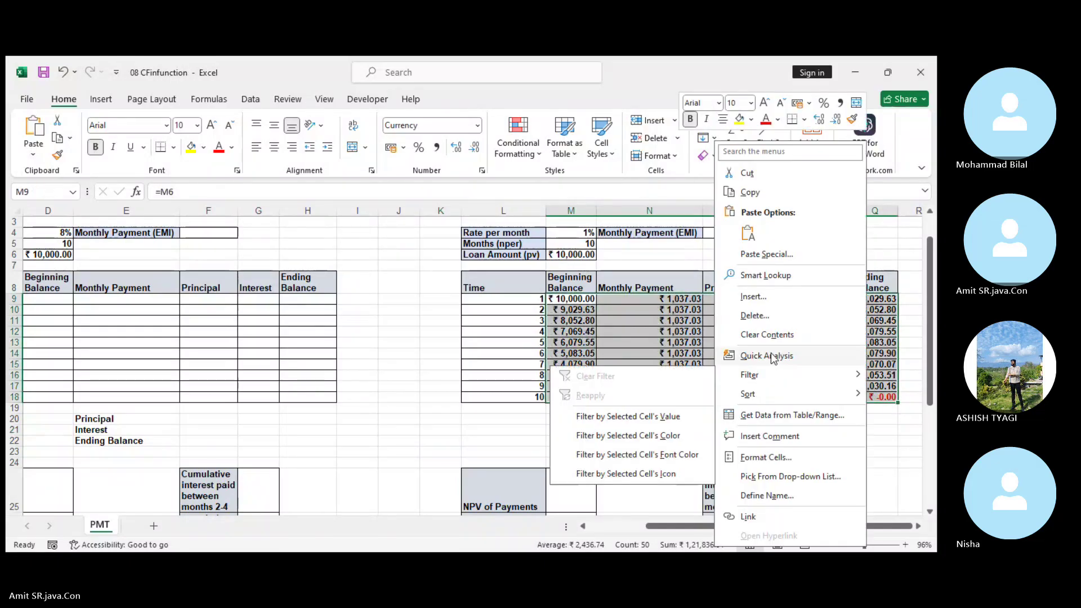
left_click(767, 335)
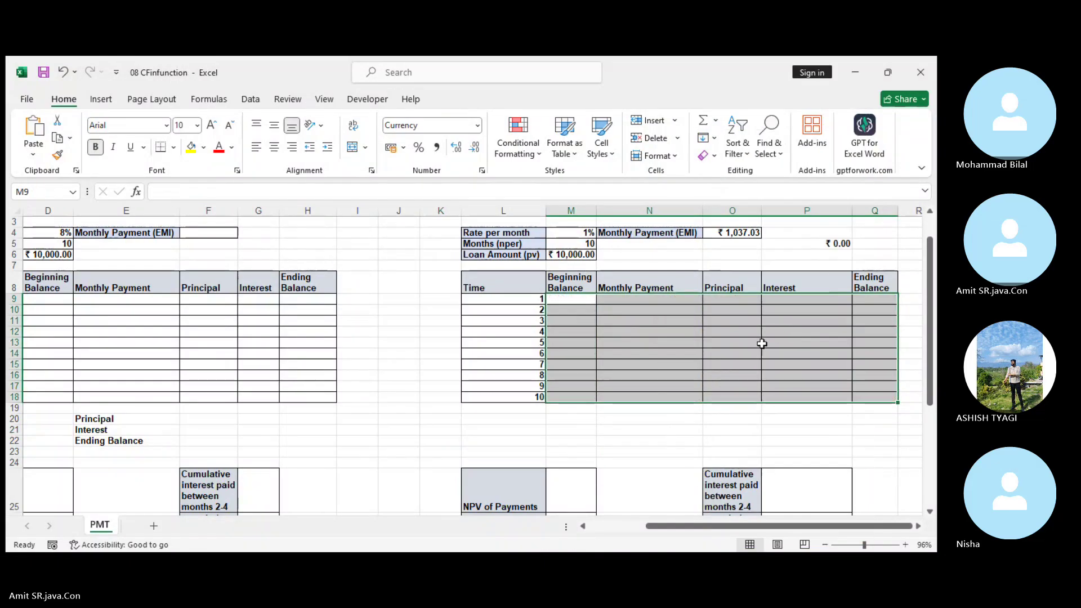
left_click(739, 232)
right_click(741, 232)
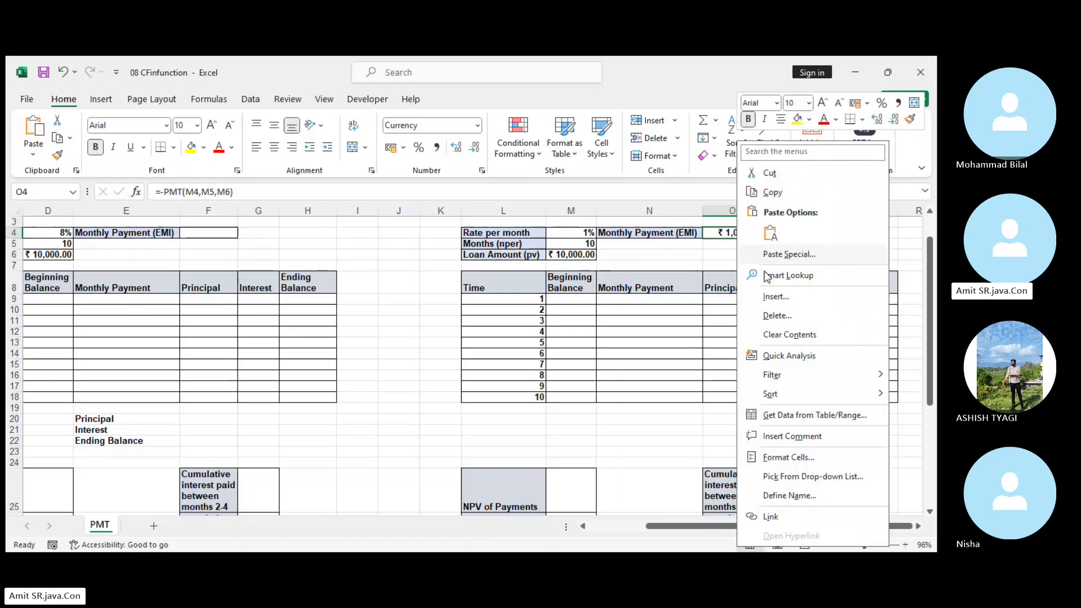
left_click(796, 337)
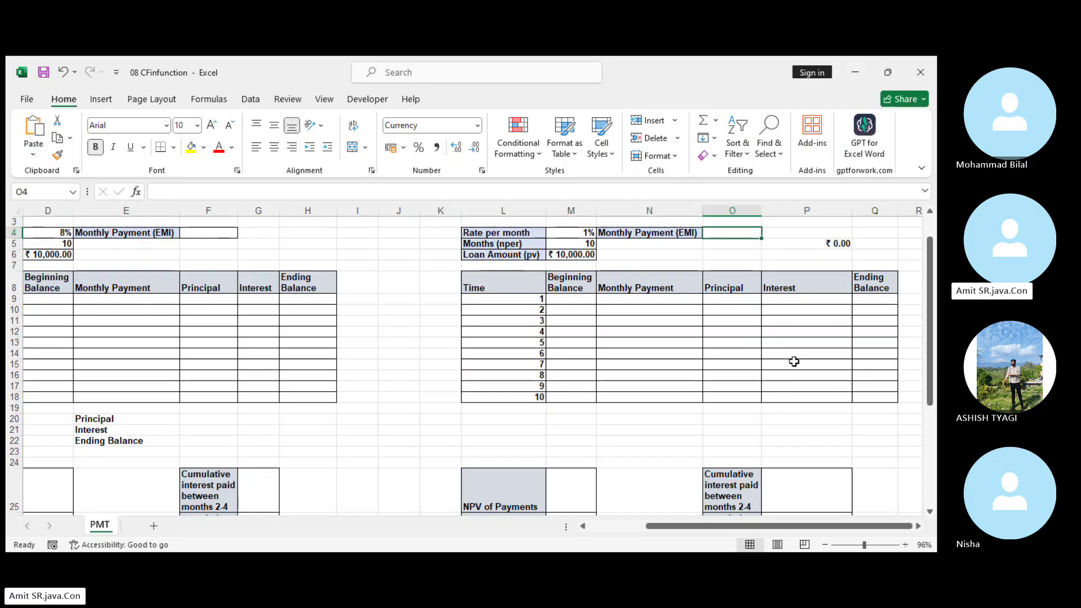
Review the loan amount in M6, the number of months in M5 and the monthly rate formula in M4
left_click(571, 256)
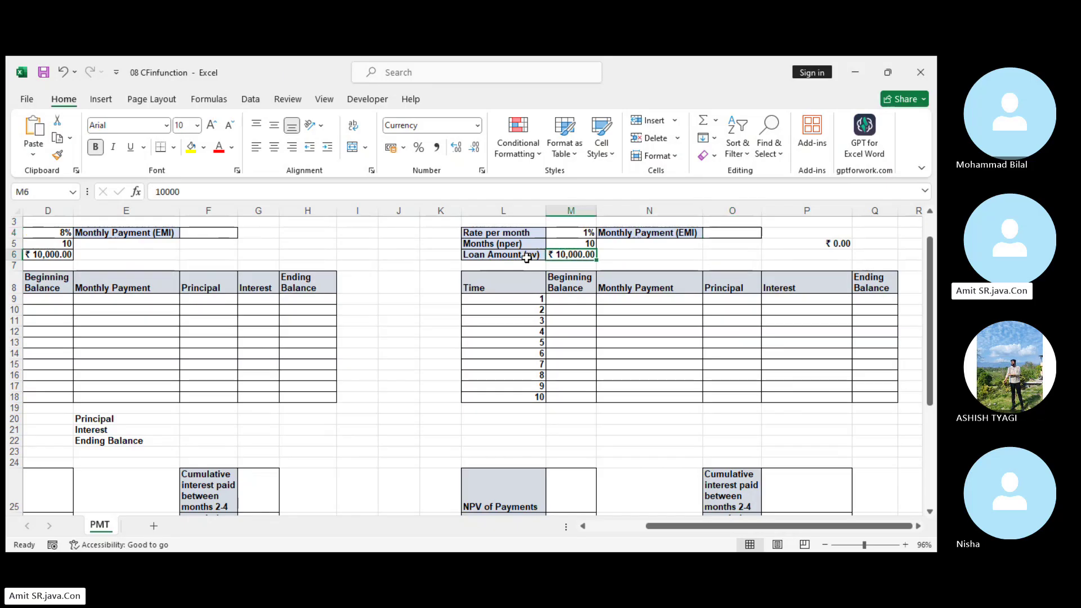
left_click(579, 243)
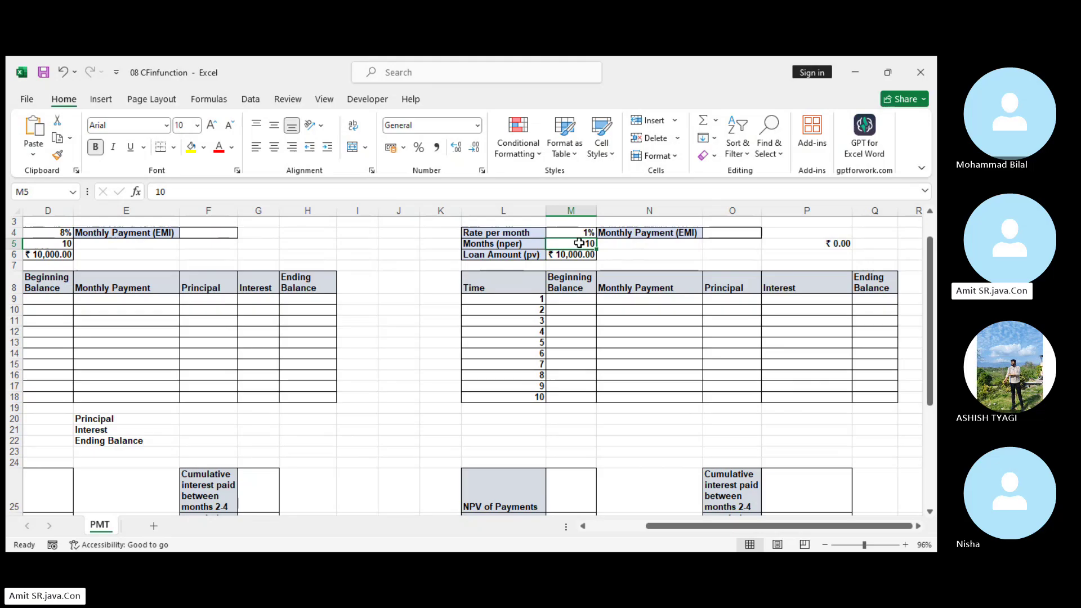
left_click(516, 244)
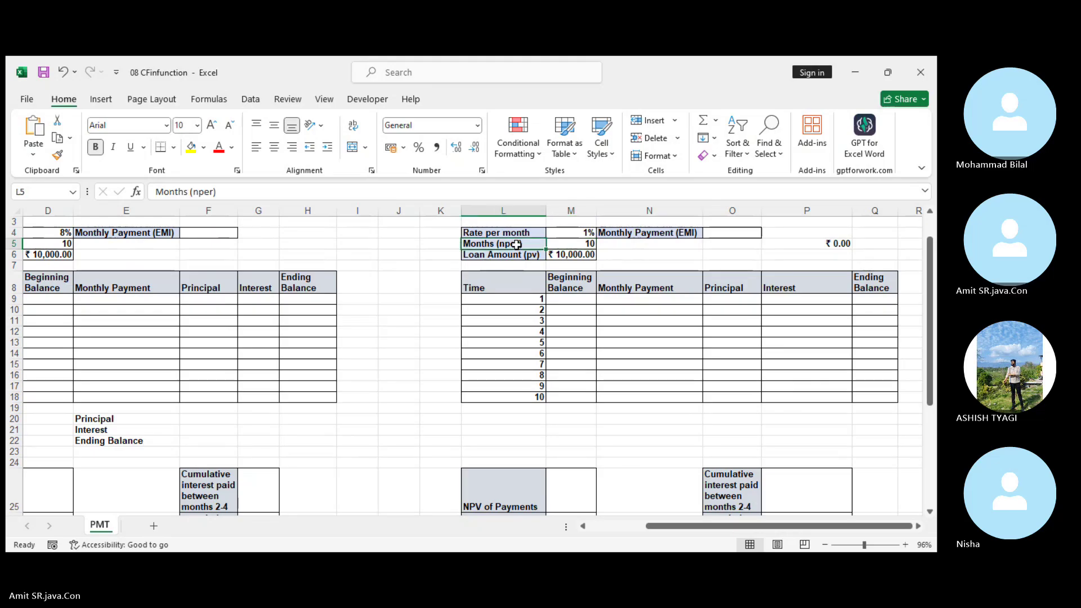
left_click(562, 231)
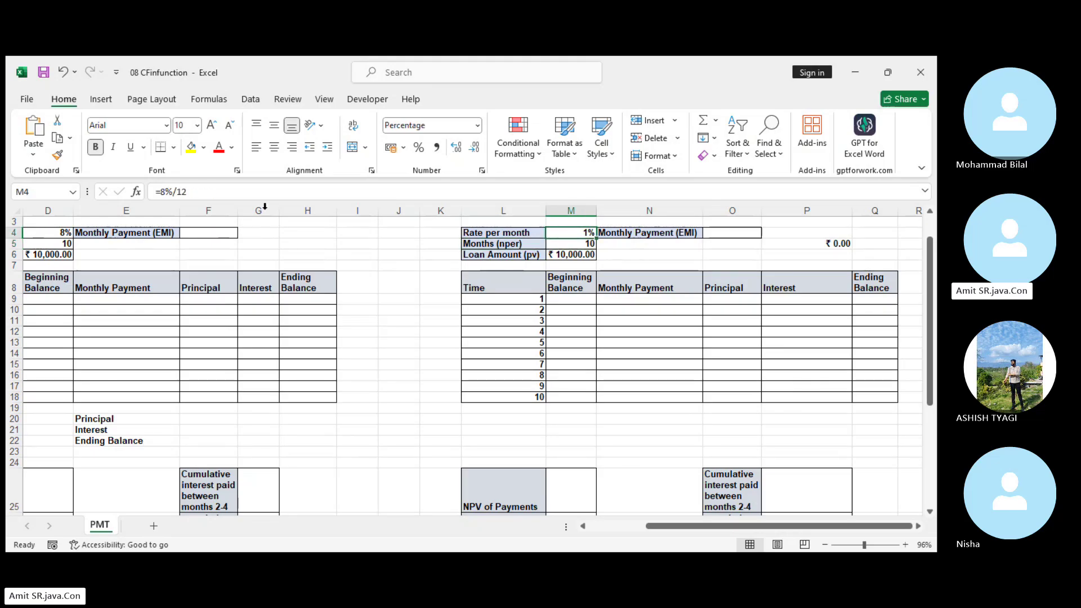
left_click(166, 191)
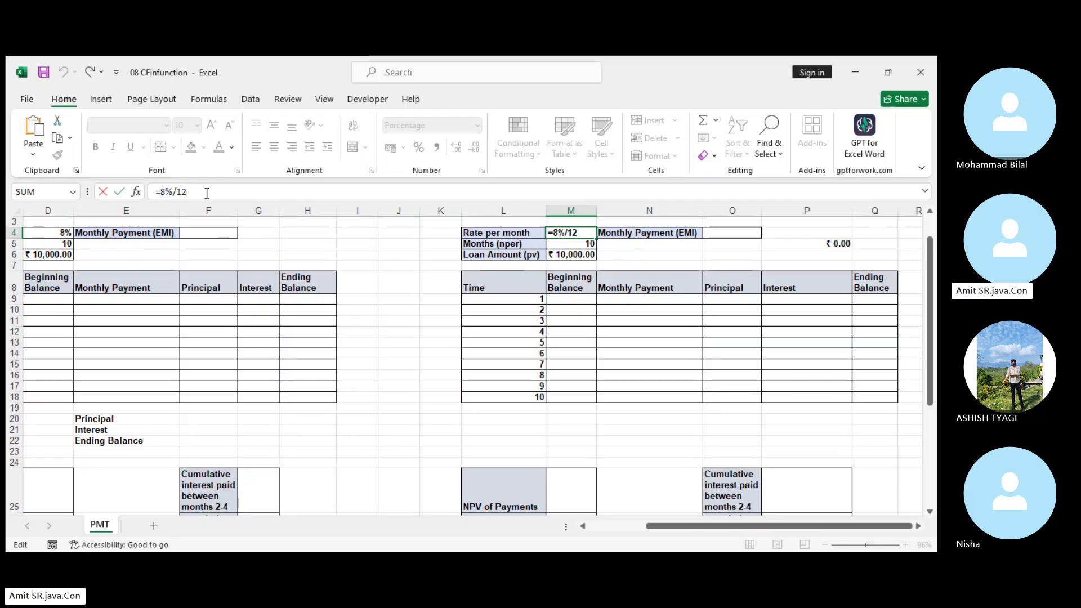
Calculate the monthly payment (EMI) in O4 with =-PMT(M4,M5,M6), using the monthly rate, months and loan amount
left_click(730, 236)
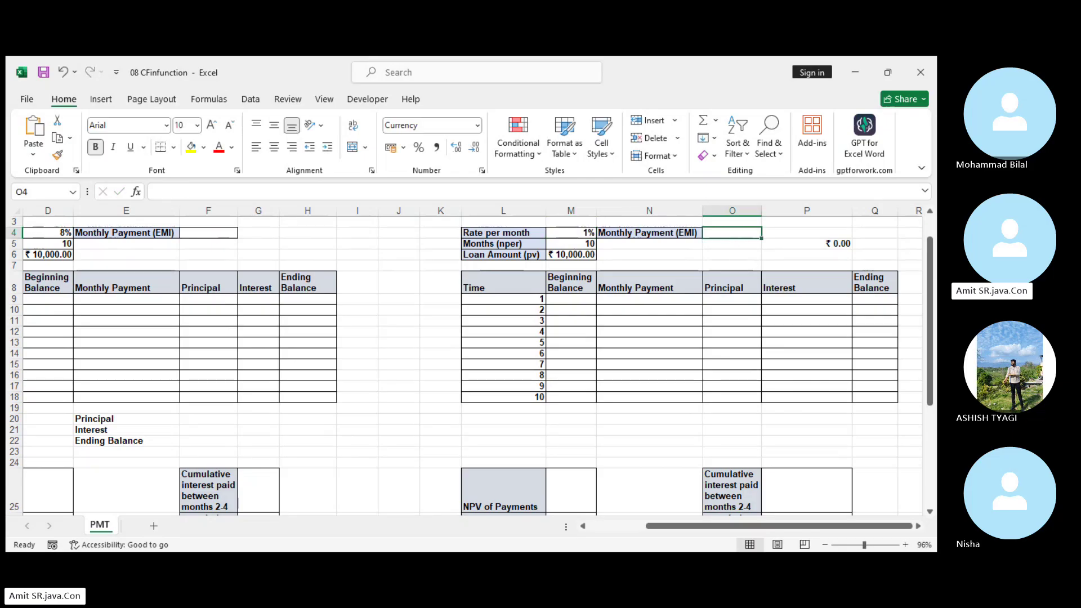
type("=")
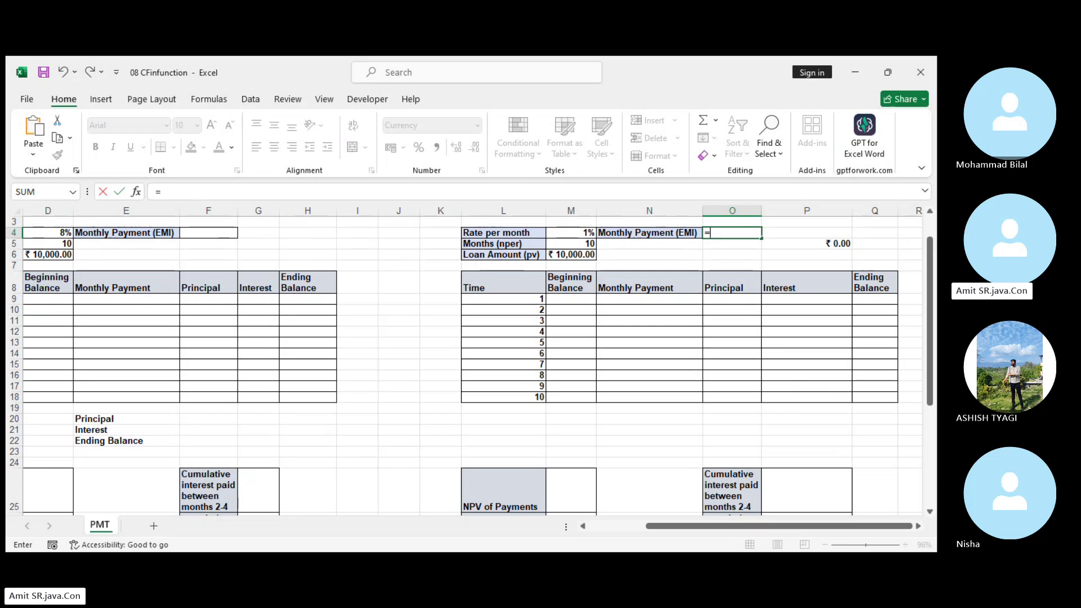
type("-pmt")
key("Tab")
left_click(565, 232)
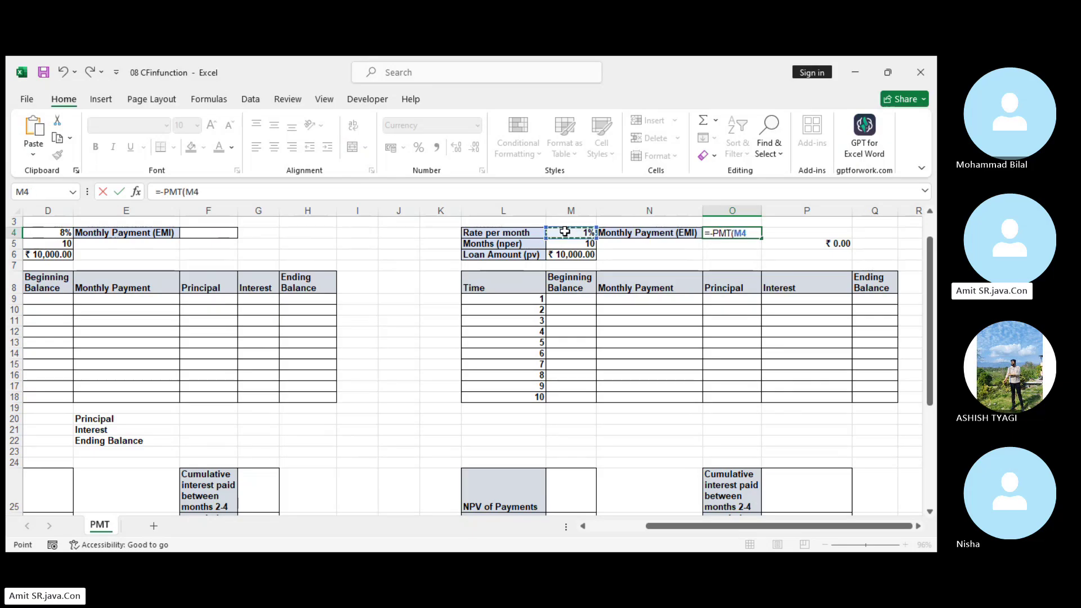
type(",")
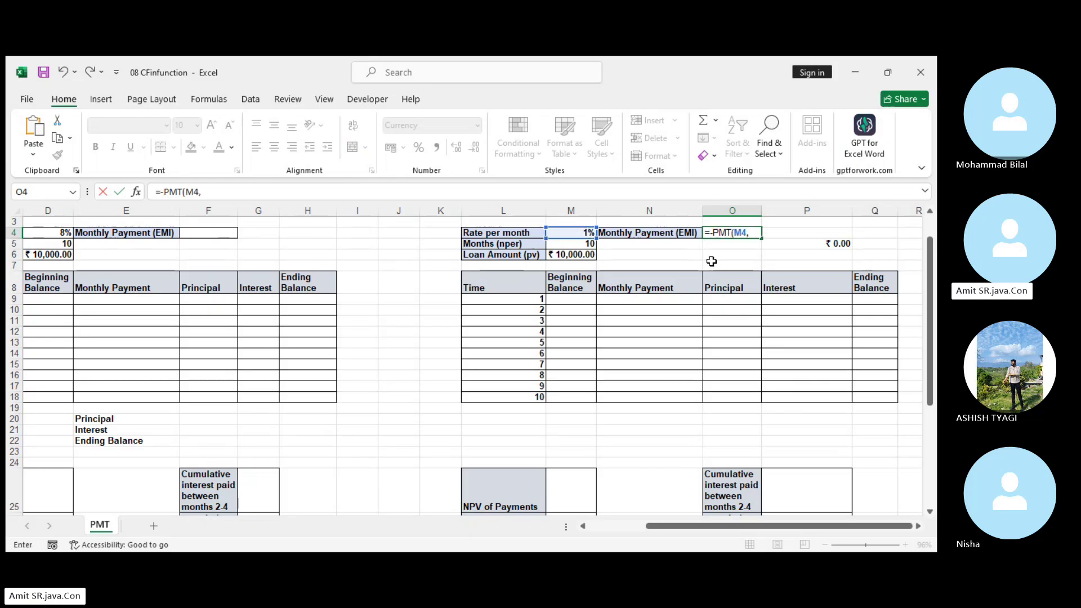
left_click(562, 245)
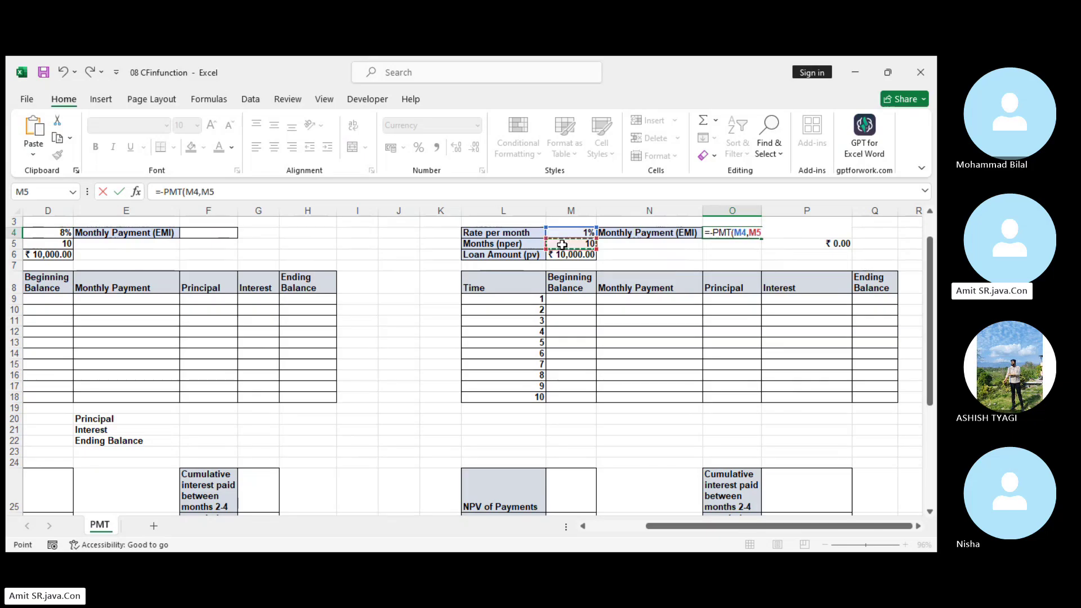
type(",")
left_click(572, 256)
key("Return")
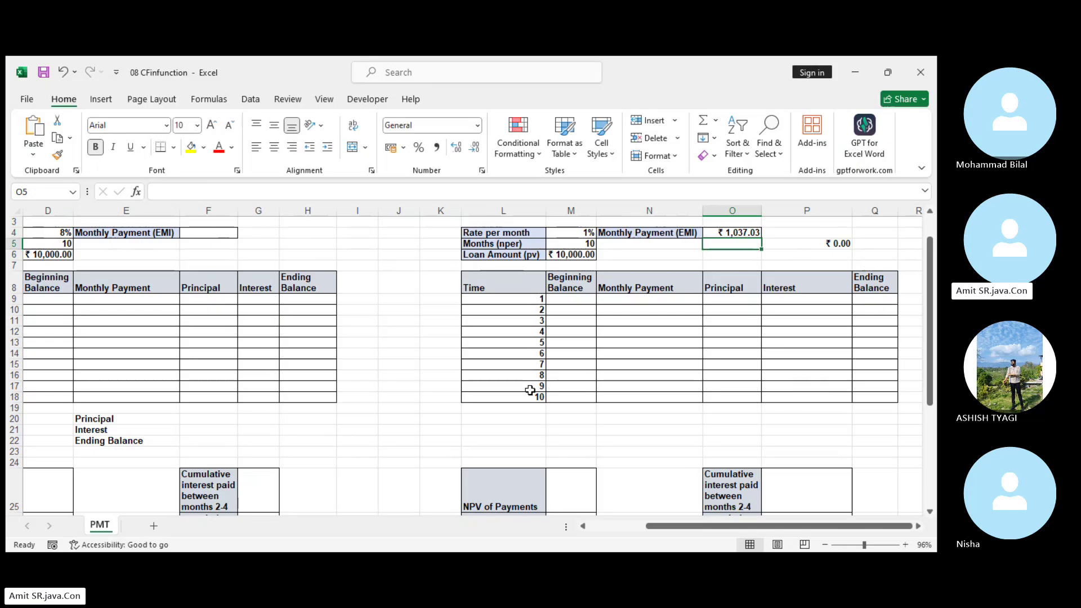
Link the month 1 beginning balance in M9 to the loan amount with =M6
left_click(570, 300)
type("=")
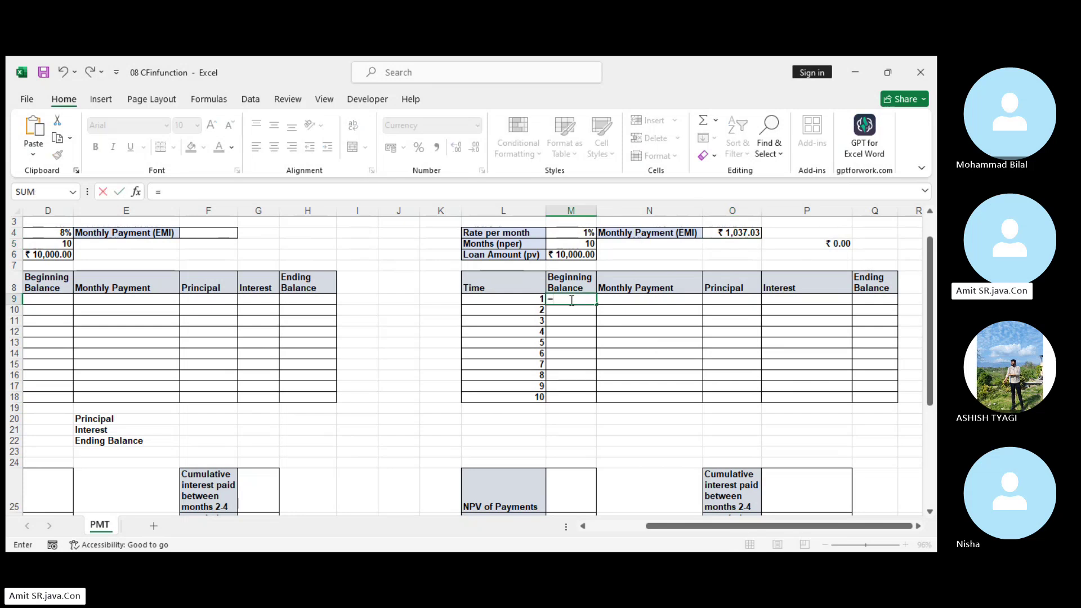
left_click(576, 255)
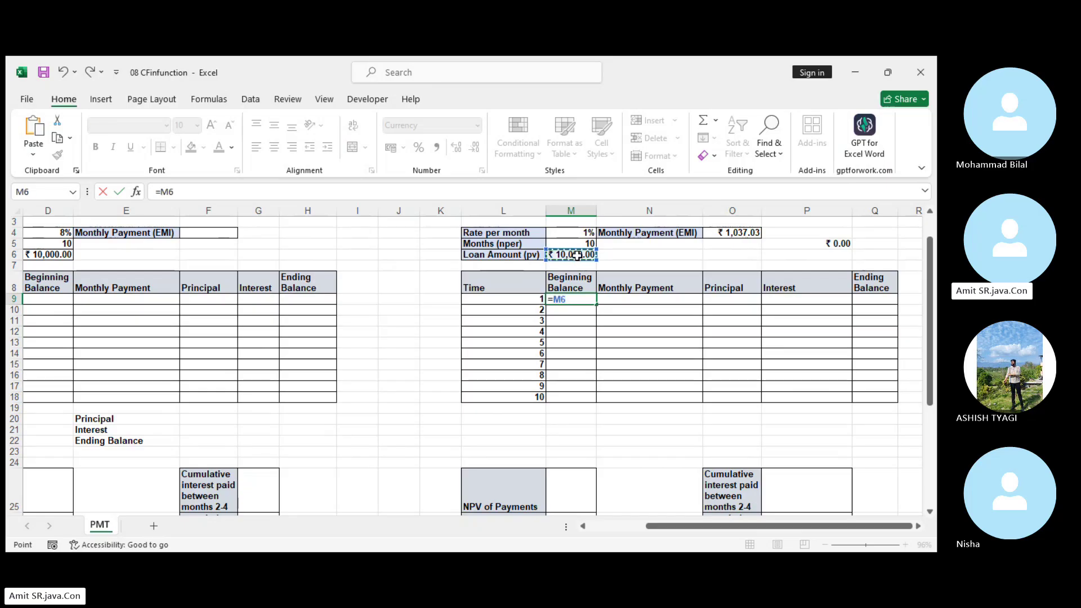
key("Return")
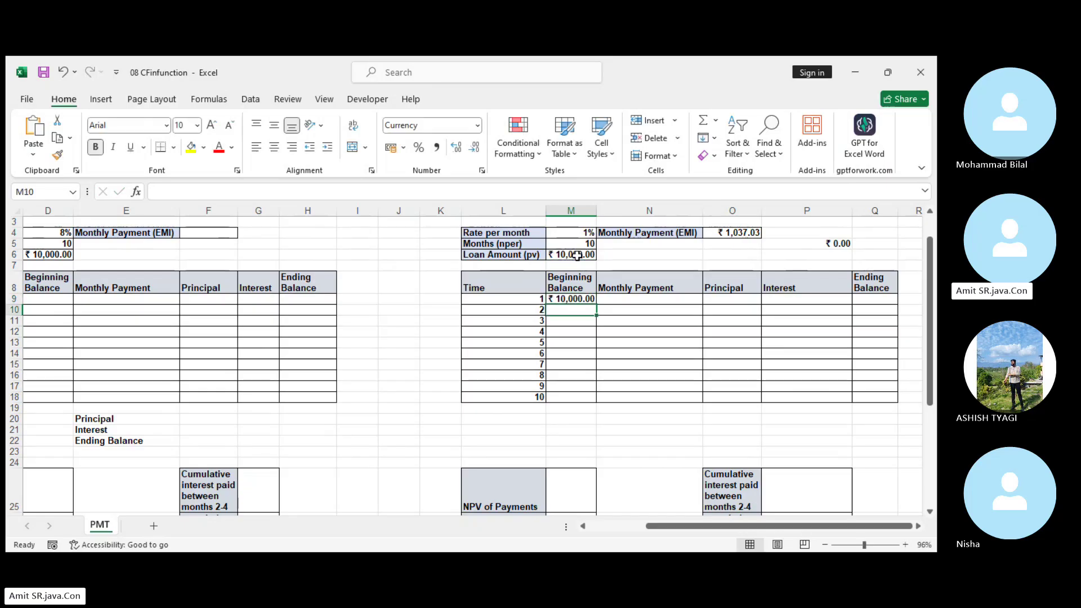
Enter =$O$4 as the monthly payment in N9 and fill it down to month 10 in row 18
left_click(653, 300)
type("=")
left_click(739, 232)
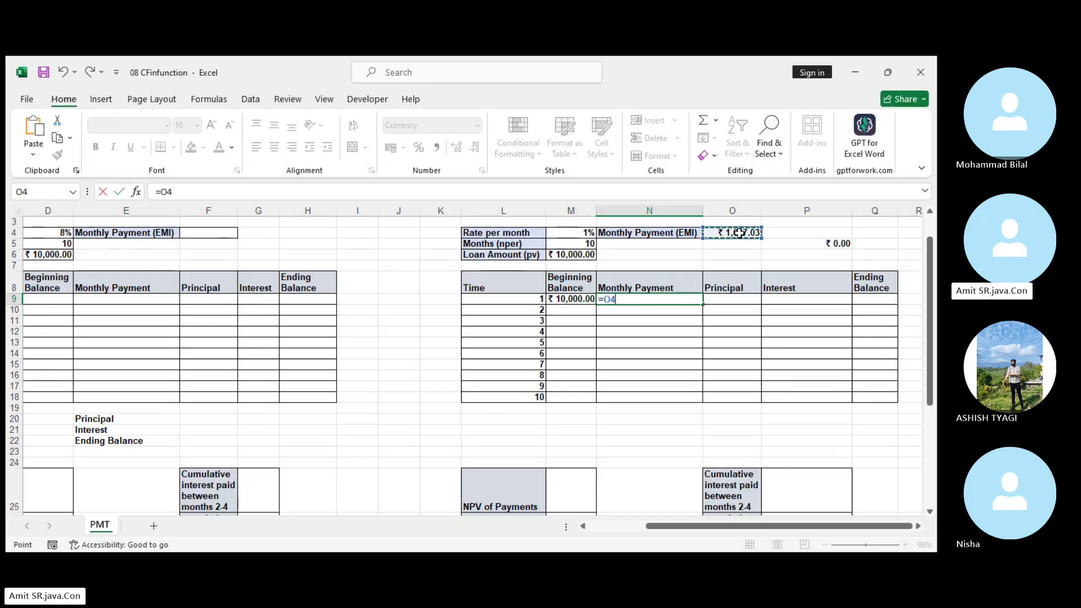
key("F4")
key("Return")
left_click(684, 299)
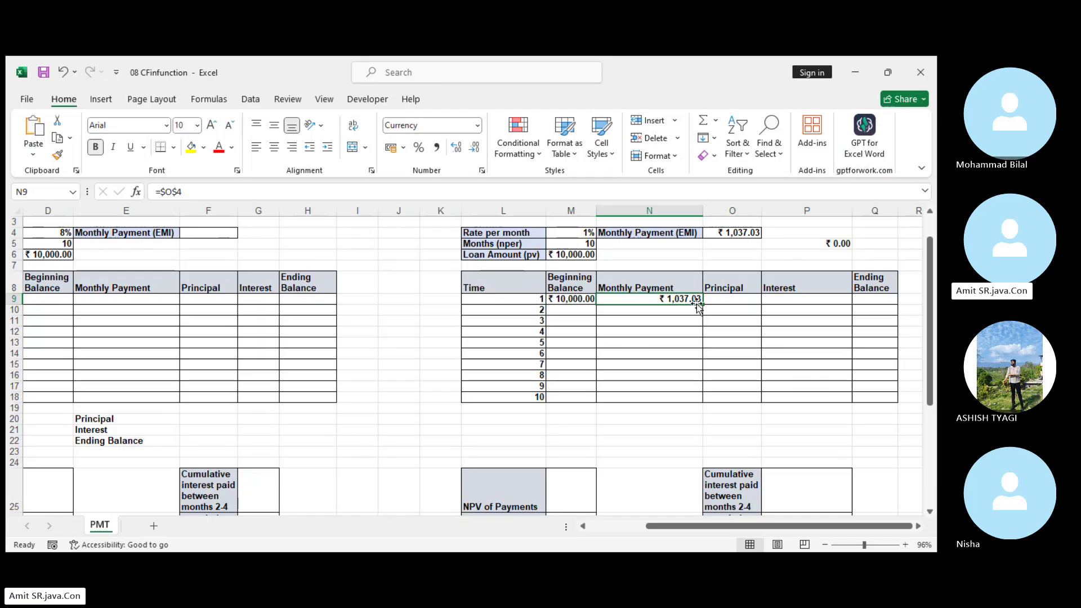
double_click(703, 304)
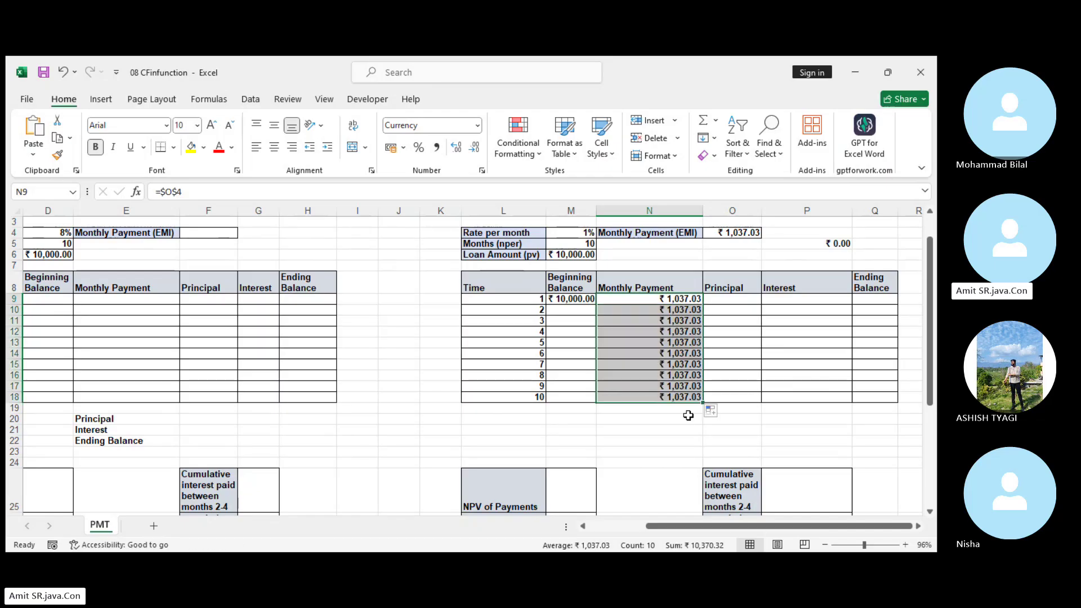
Calculate the month 1 principal in O9 with =-PPMT($M$4,L9,$M$5,$M$6), then check it against the monthly payment in N9
left_click(731, 296)
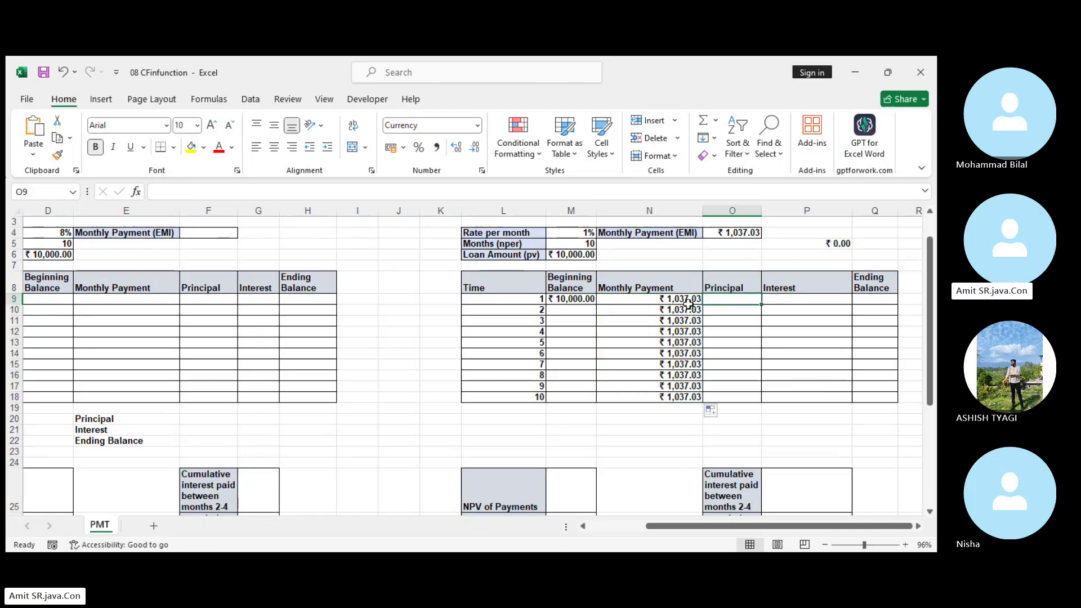
left_click(690, 300)
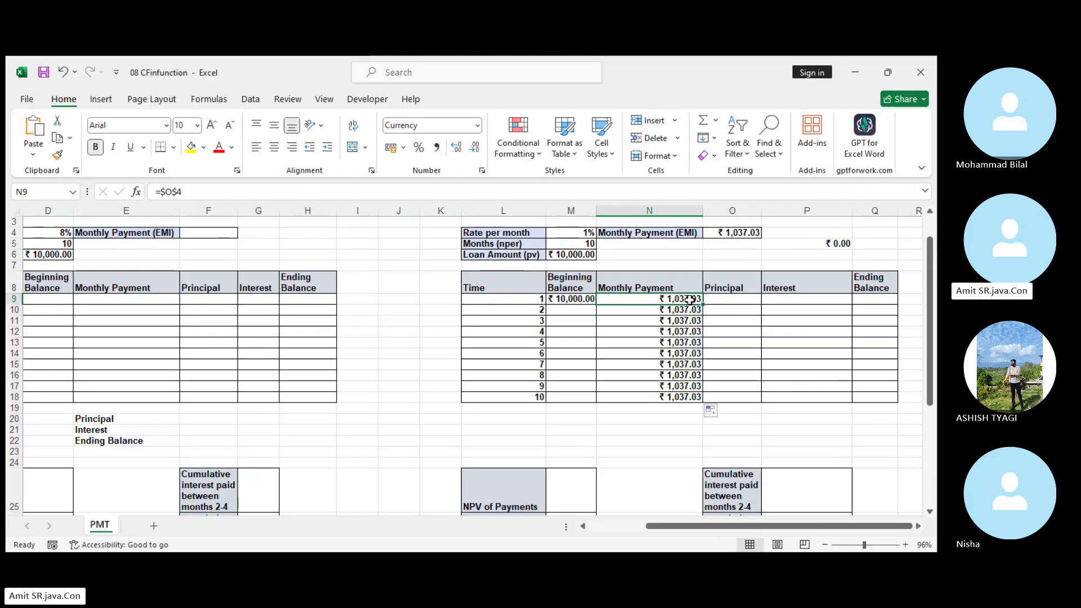
left_click(732, 298)
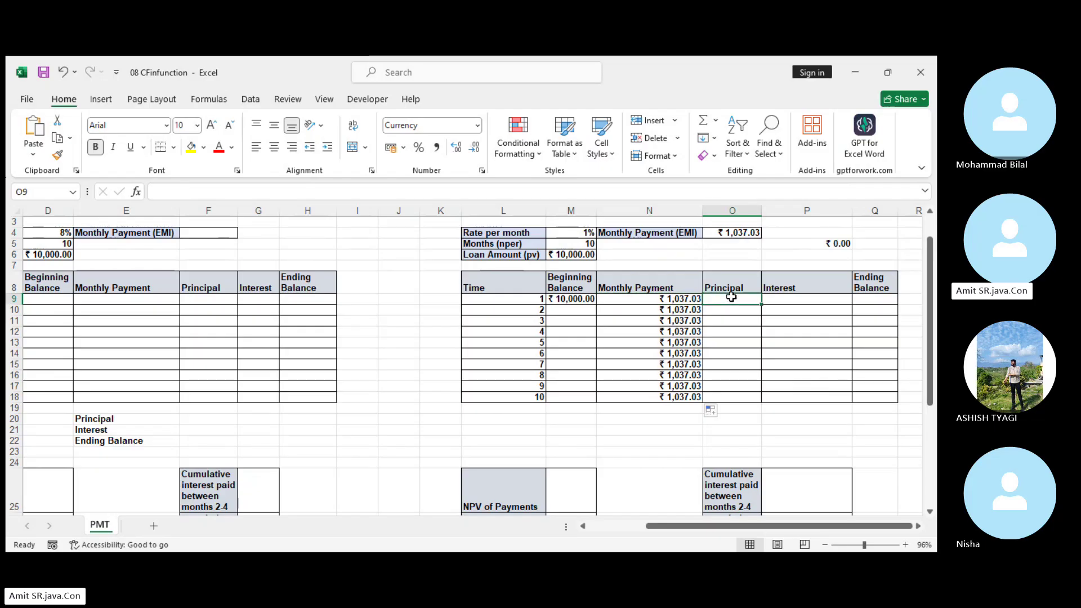
type("=")
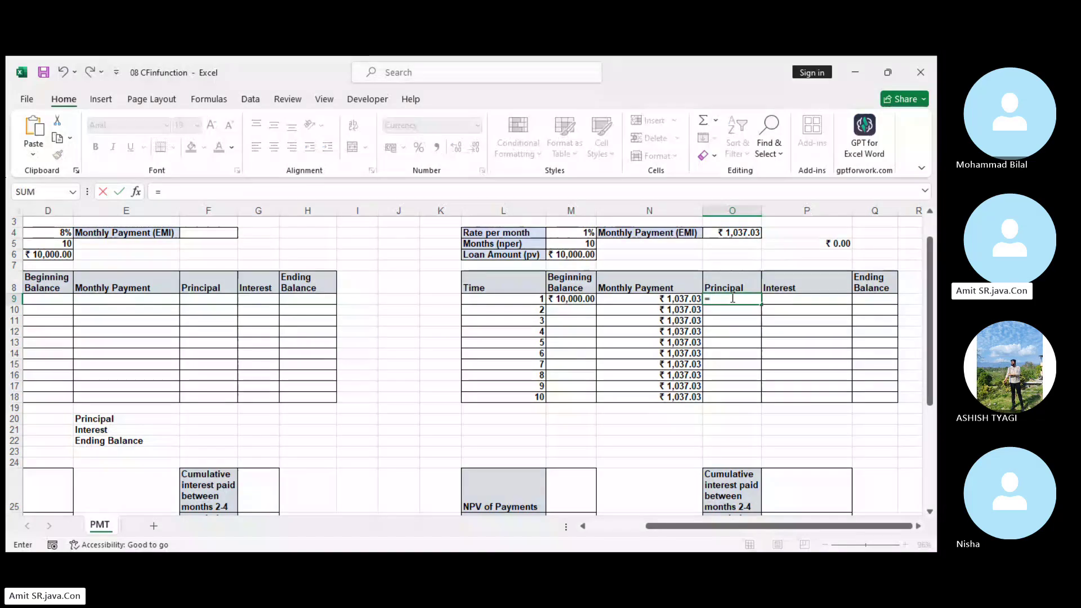
type("-ppmt")
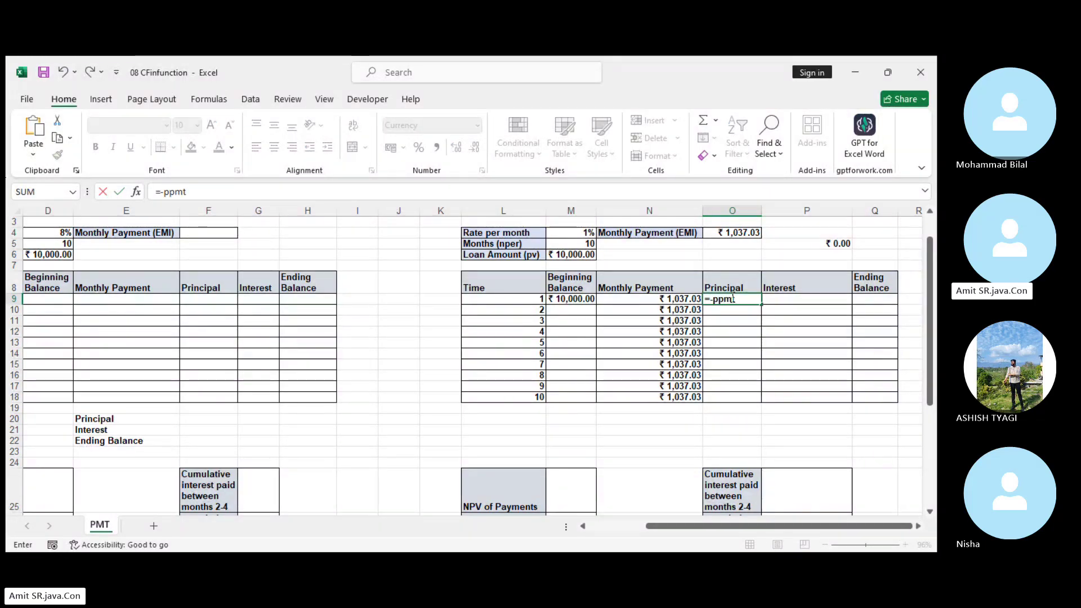
key("Tab")
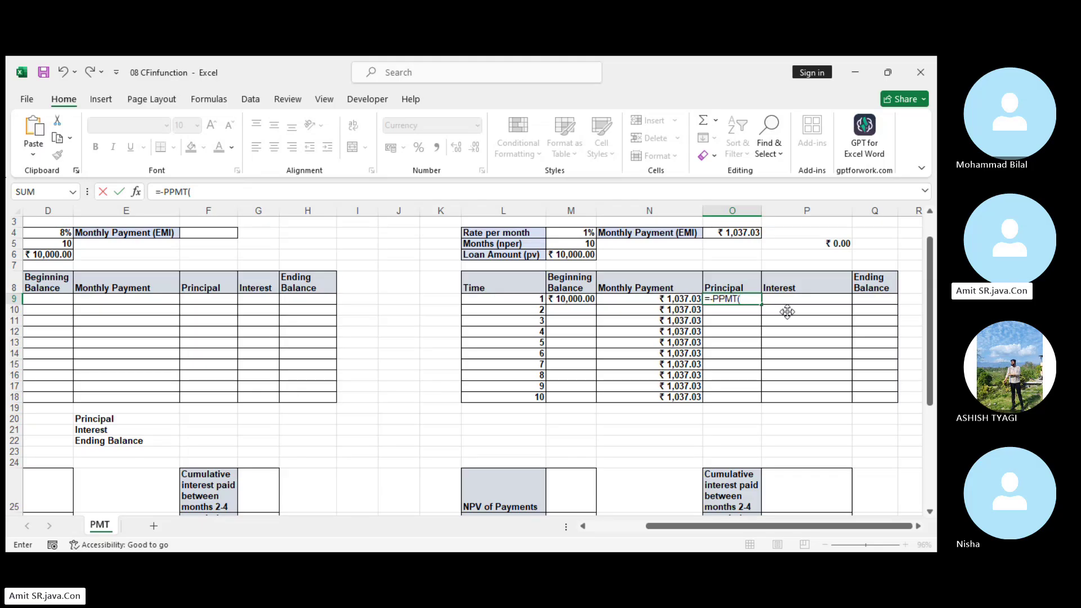
left_click(579, 232)
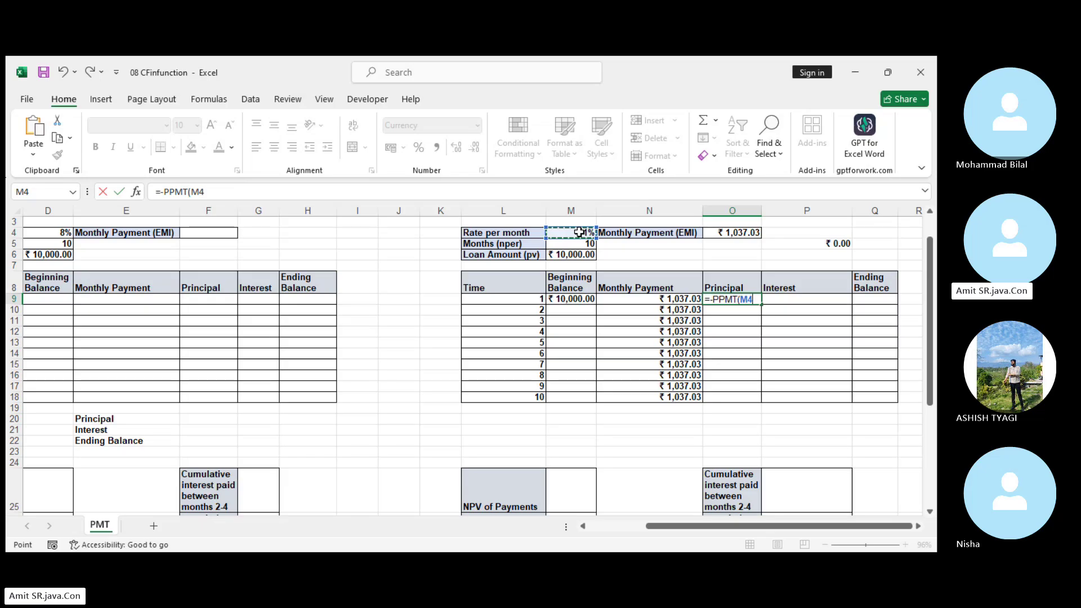
key("F4")
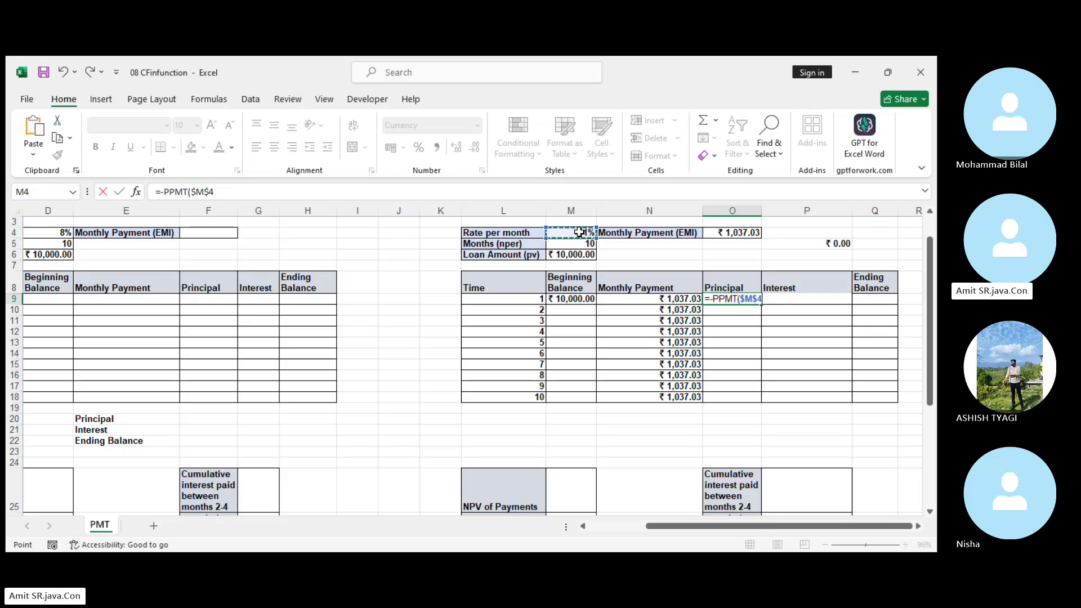
type(",")
left_click(531, 300)
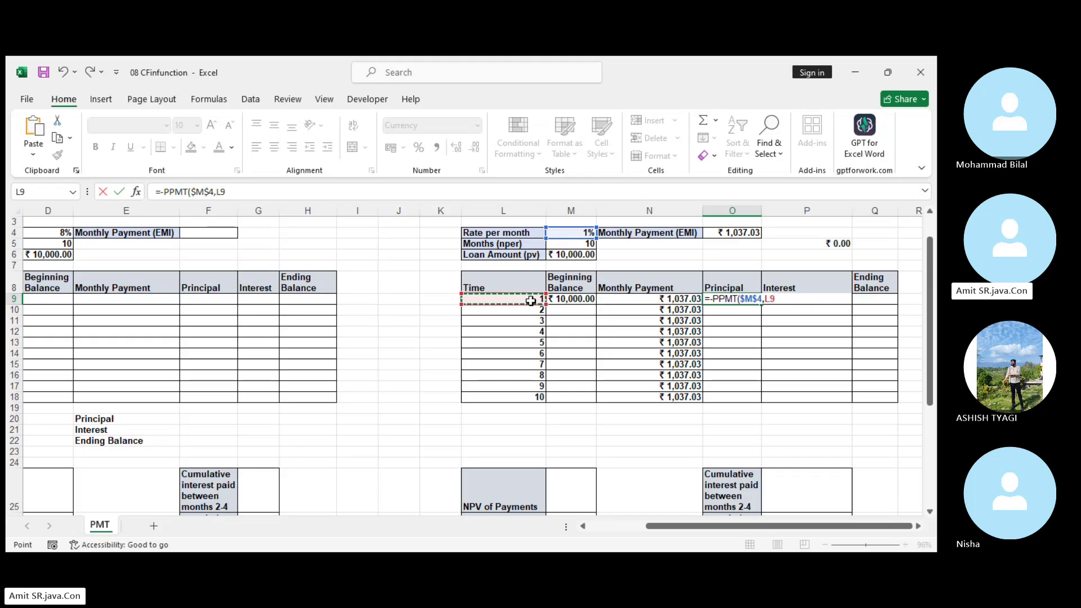
type(",")
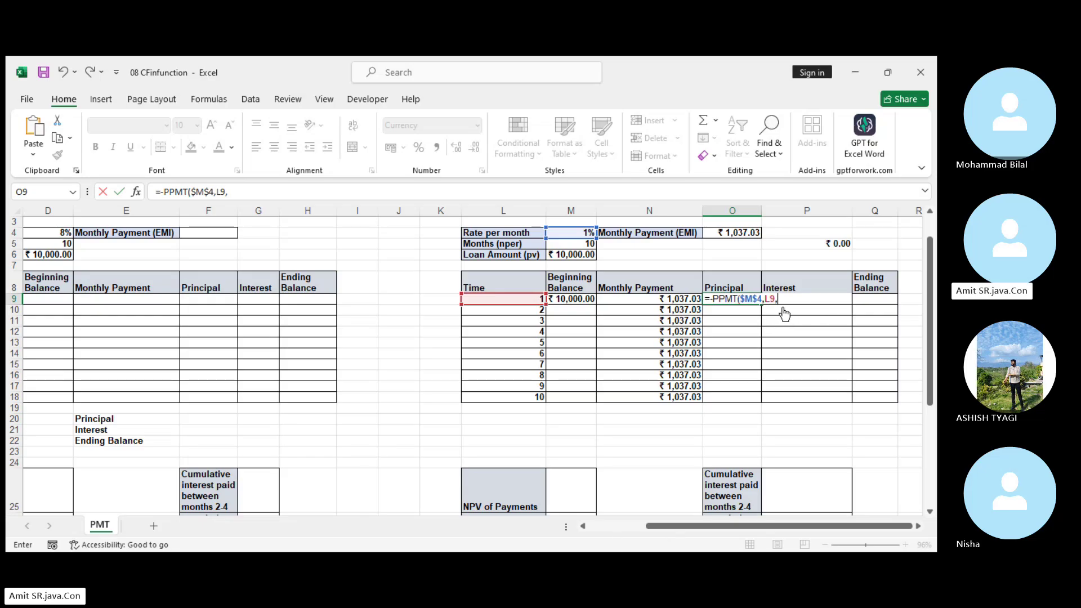
left_click(585, 243)
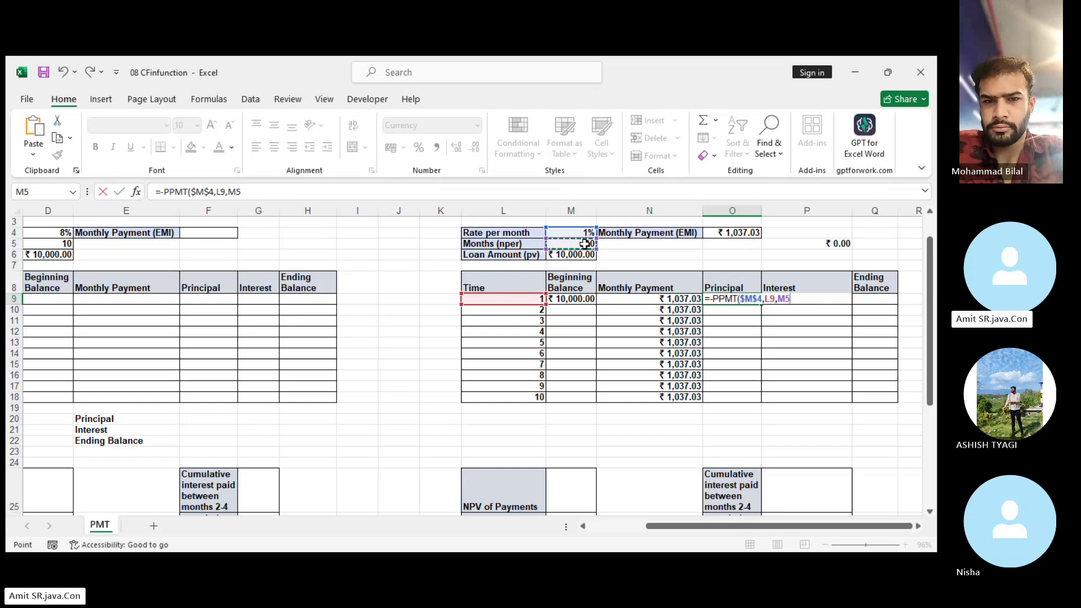
key("F4")
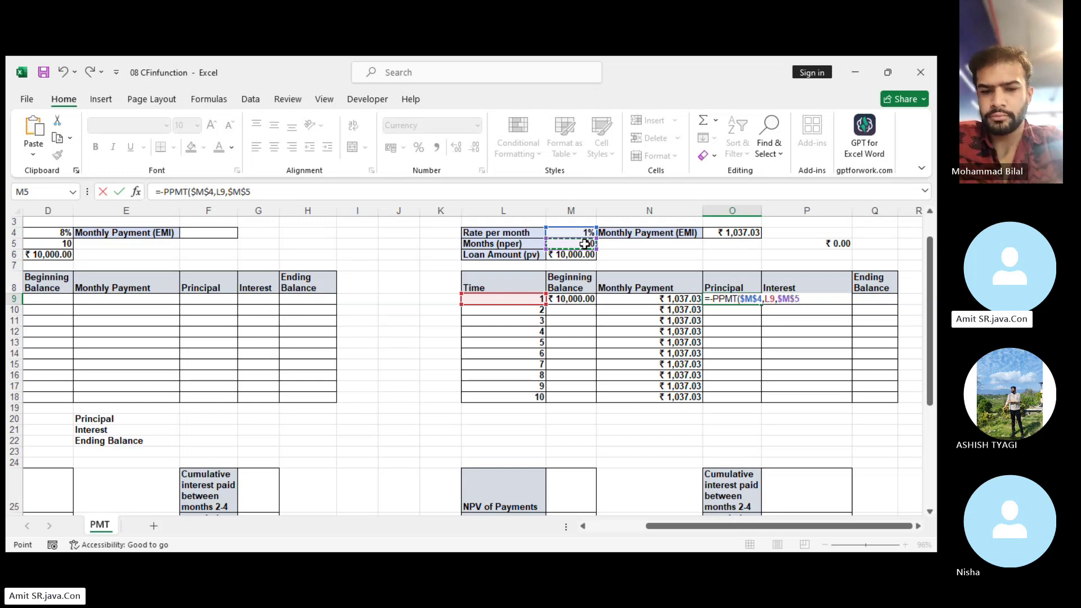
type(",")
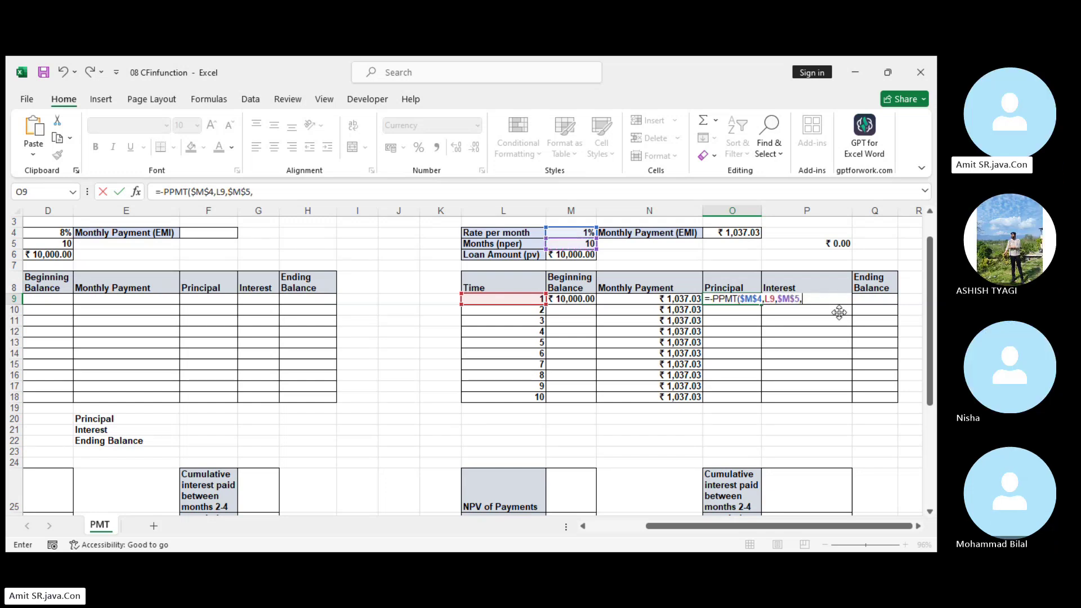
left_click(572, 259)
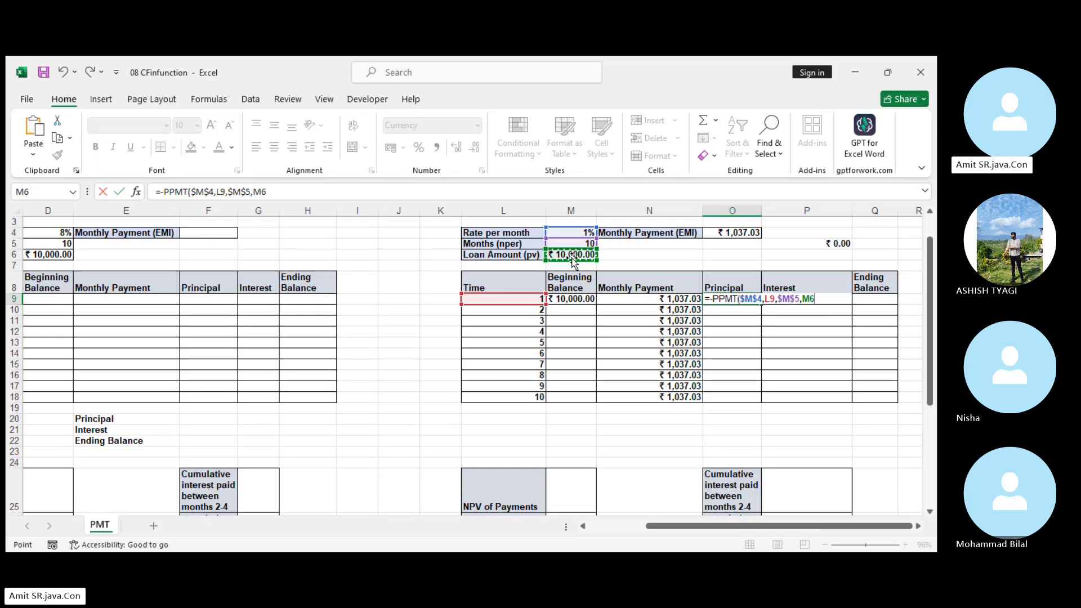
key("F4")
key("Return")
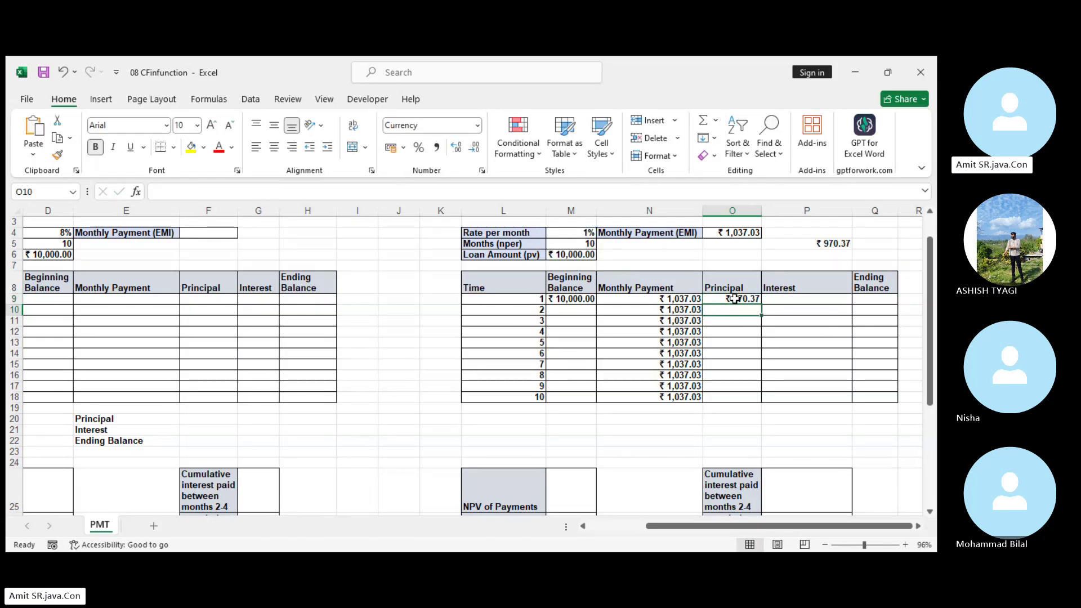
left_click(735, 299)
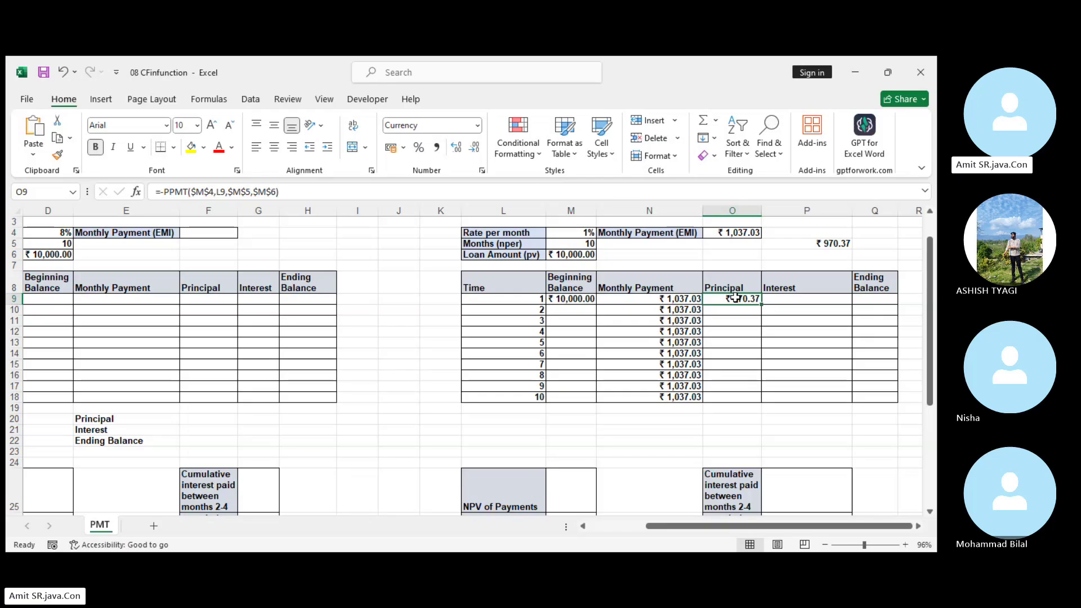
left_click(669, 301)
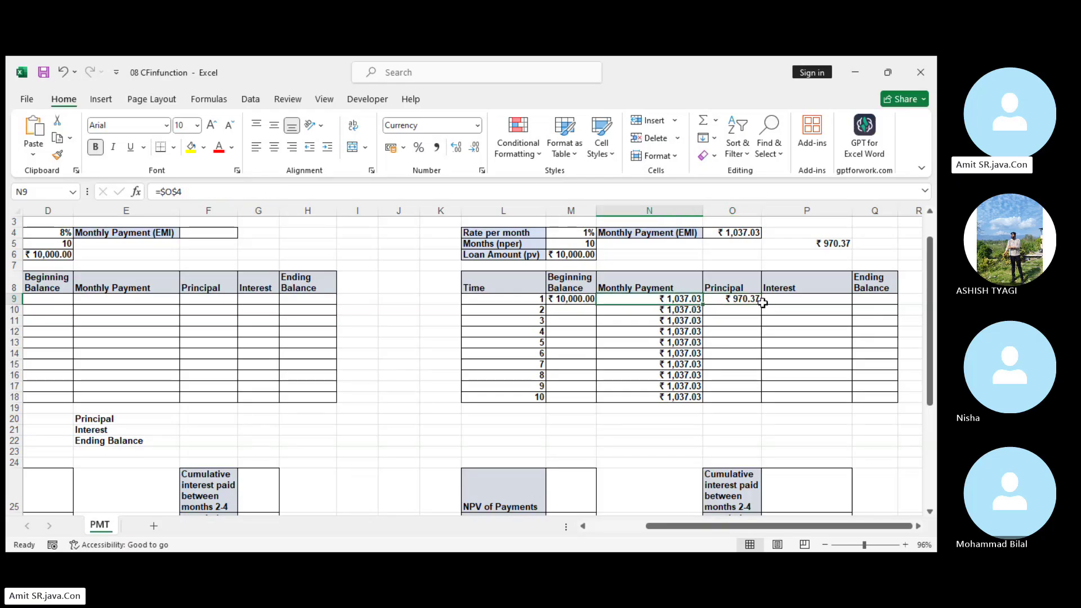
left_click(749, 301)
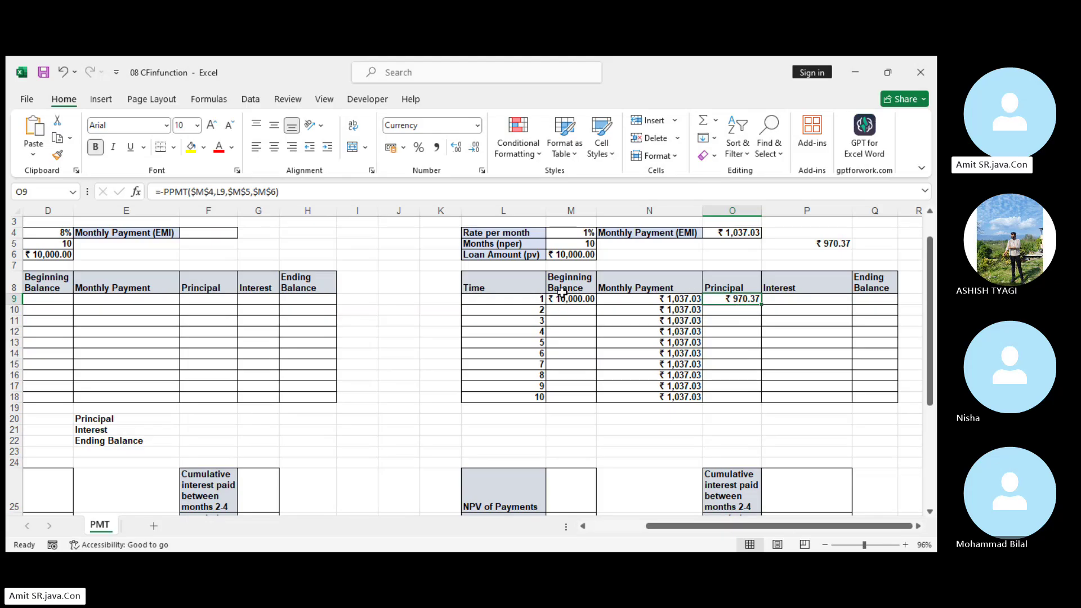
Calculate the month 1 interest in P9 with =-IPMT($M$4,L9,$M$5,$M$6), then review the principal and interest formulas in row 9
left_click(820, 300)
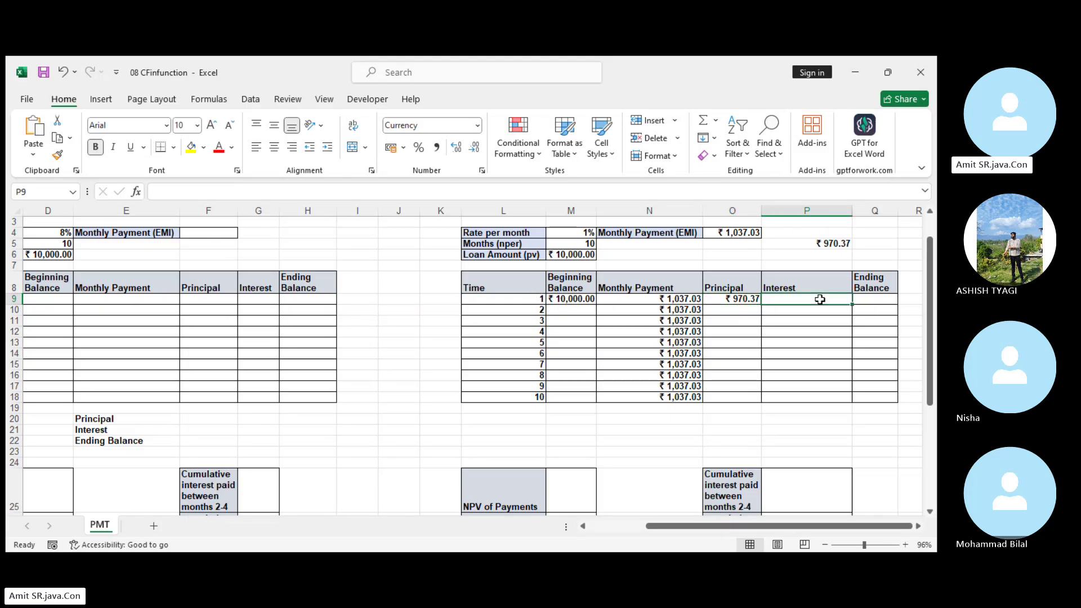
type("=-")
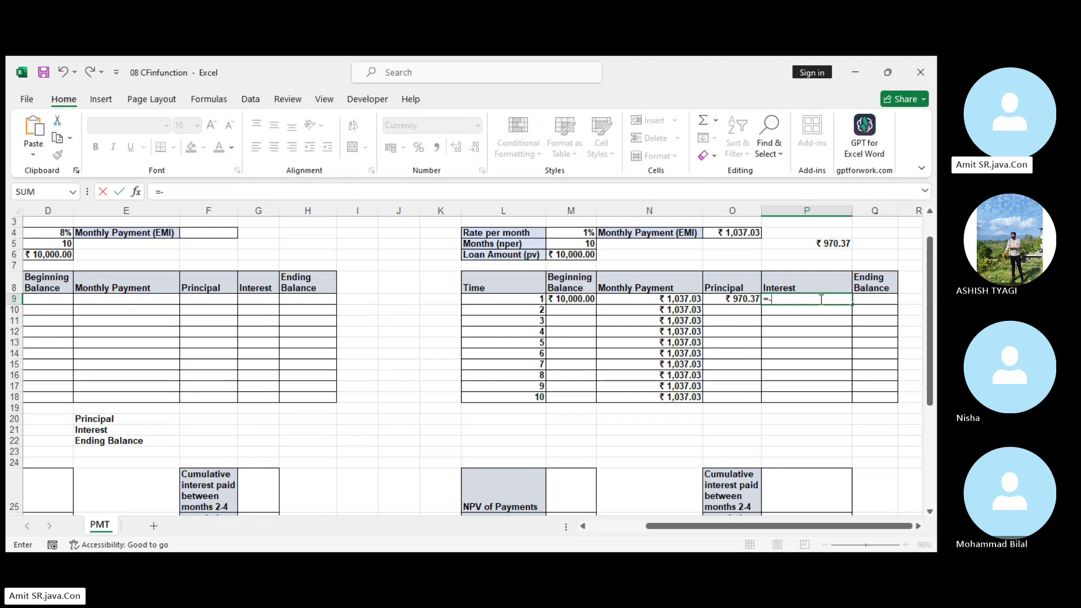
type("ipmt")
key("Tab")
left_click(578, 232)
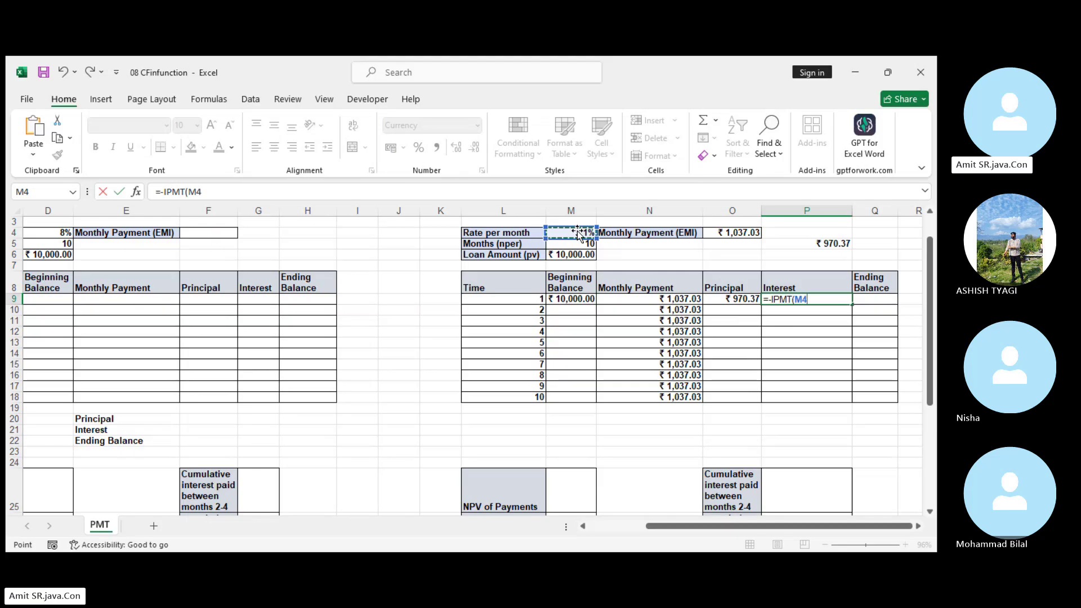
key("F4")
type(",")
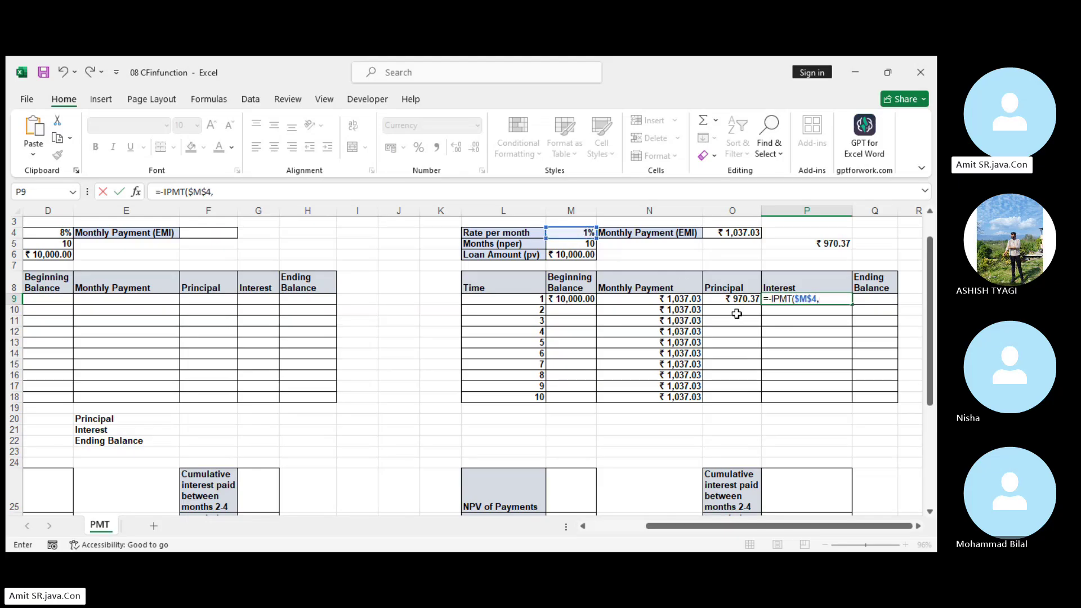
left_click(533, 299)
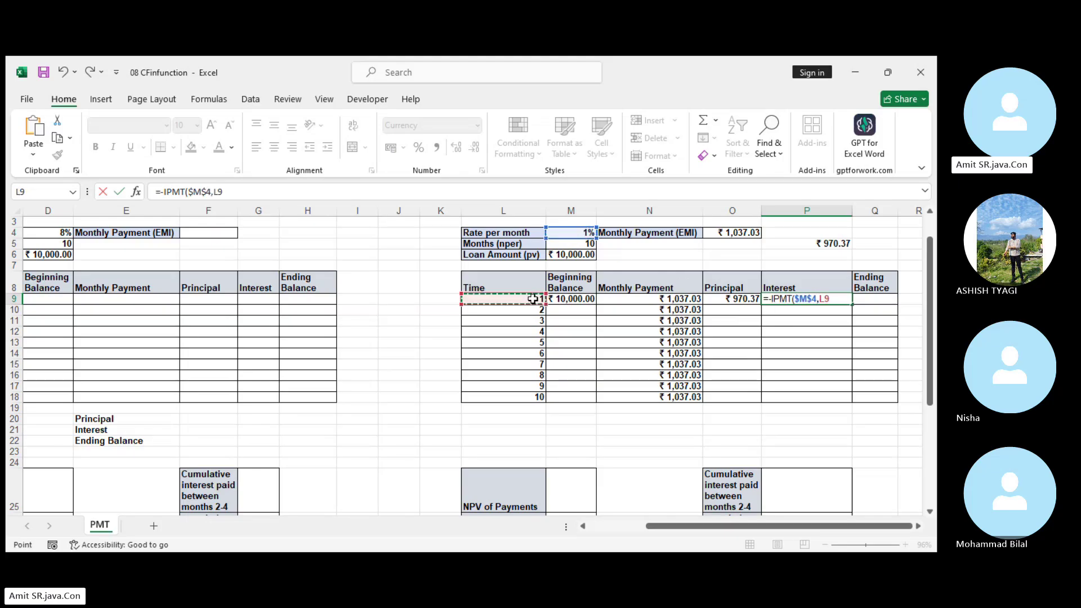
type(",")
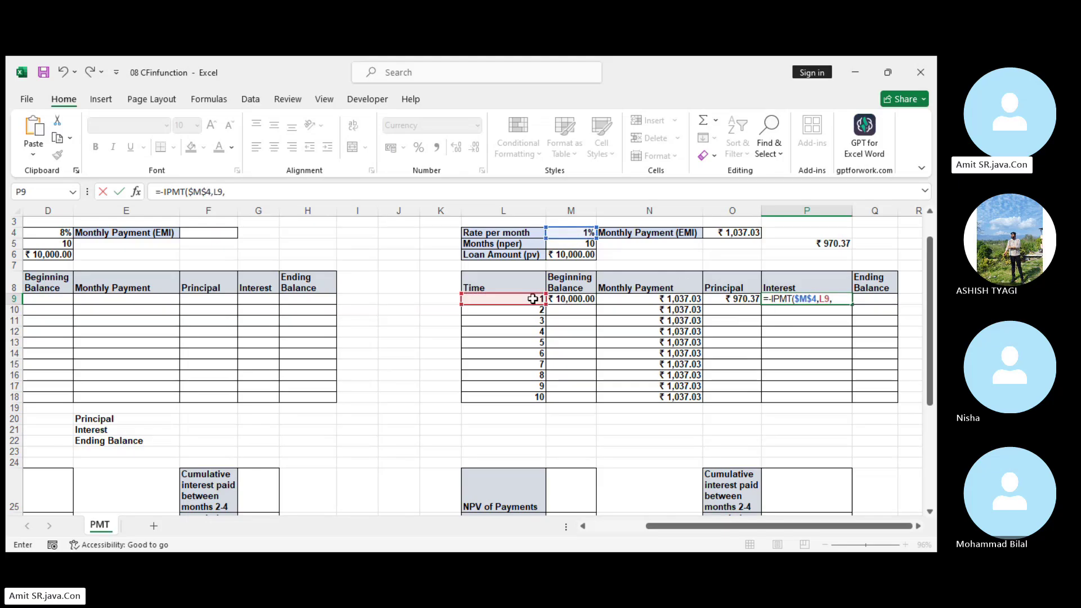
left_click(583, 247)
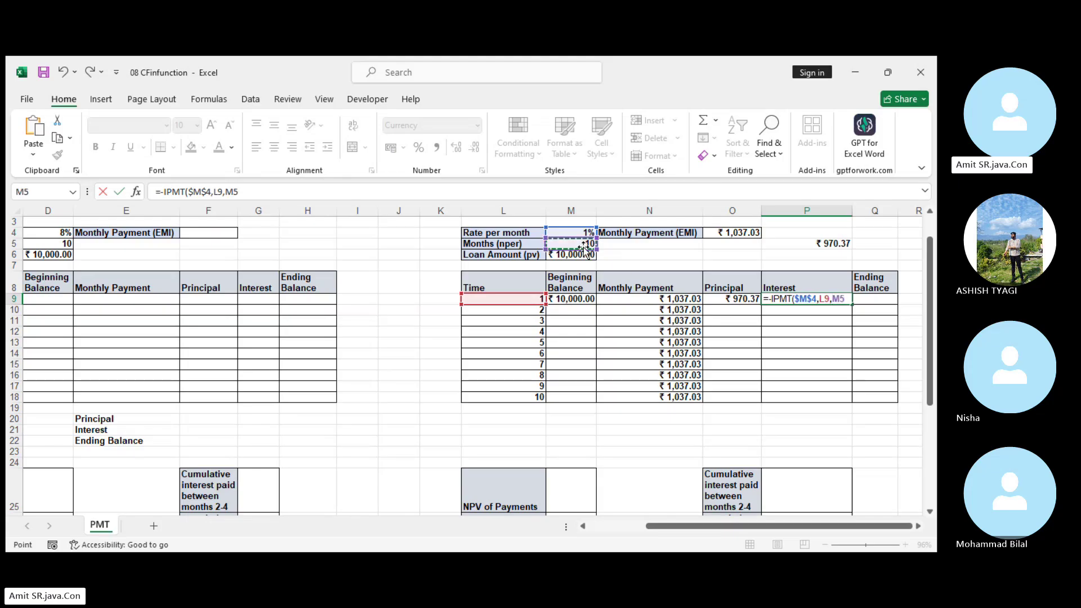
key("F4")
type(",")
left_click(578, 255)
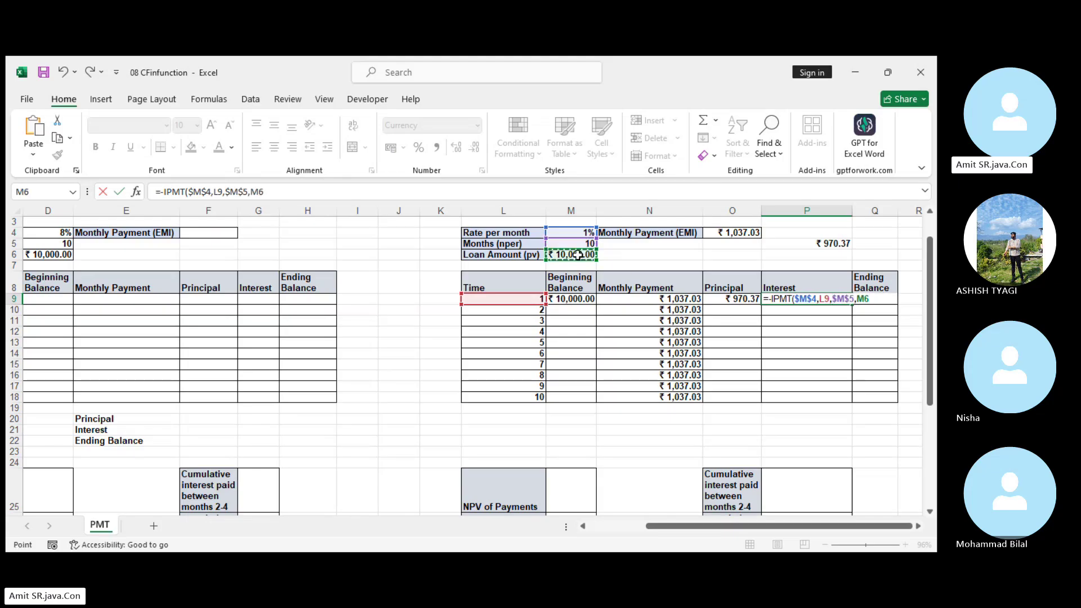
key("Return")
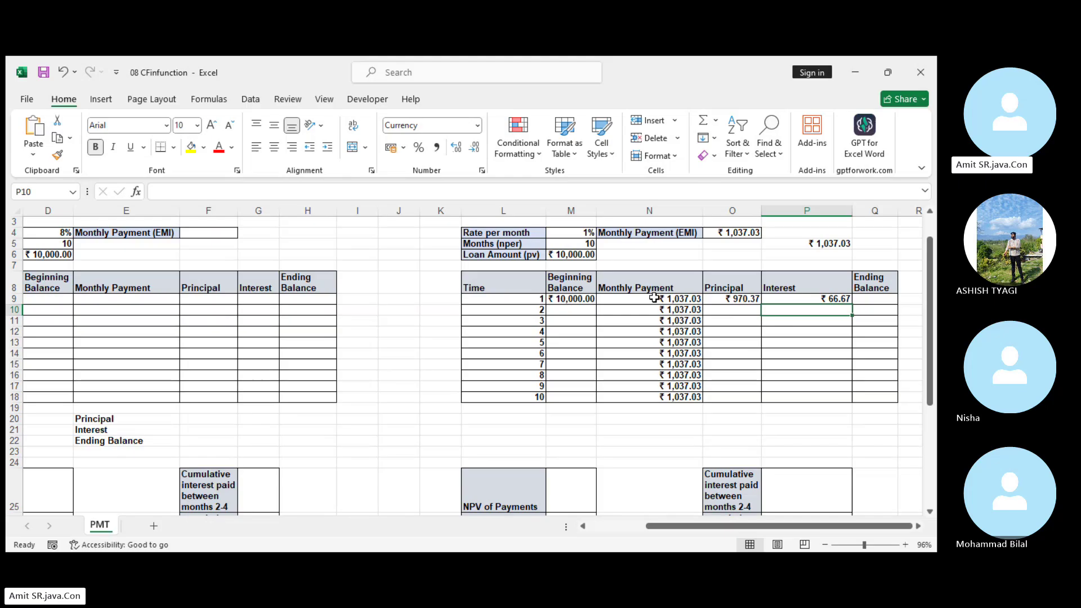
left_click(738, 298)
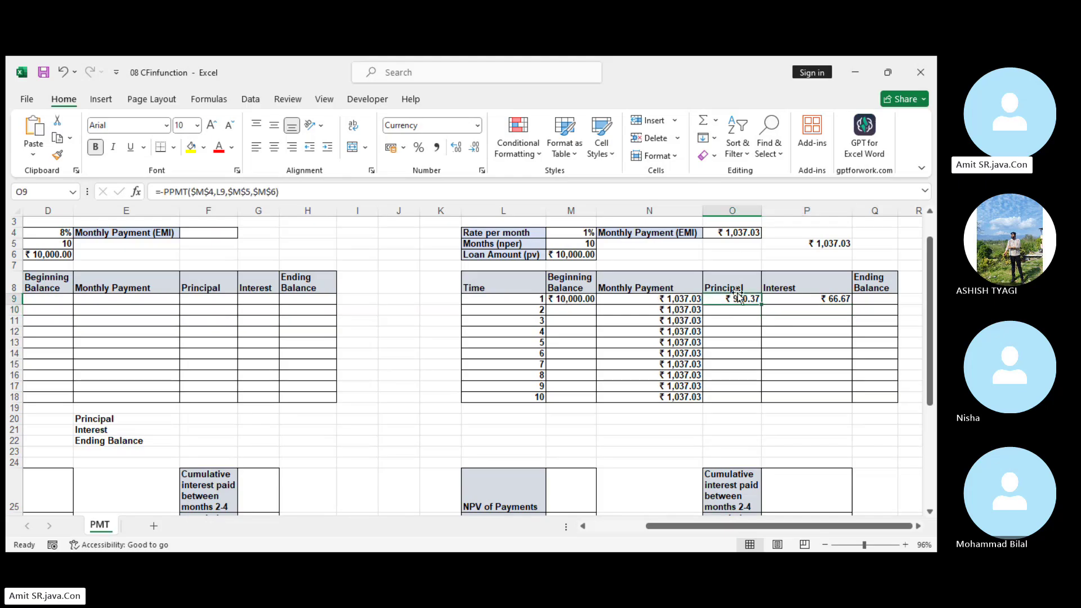
left_click(801, 302)
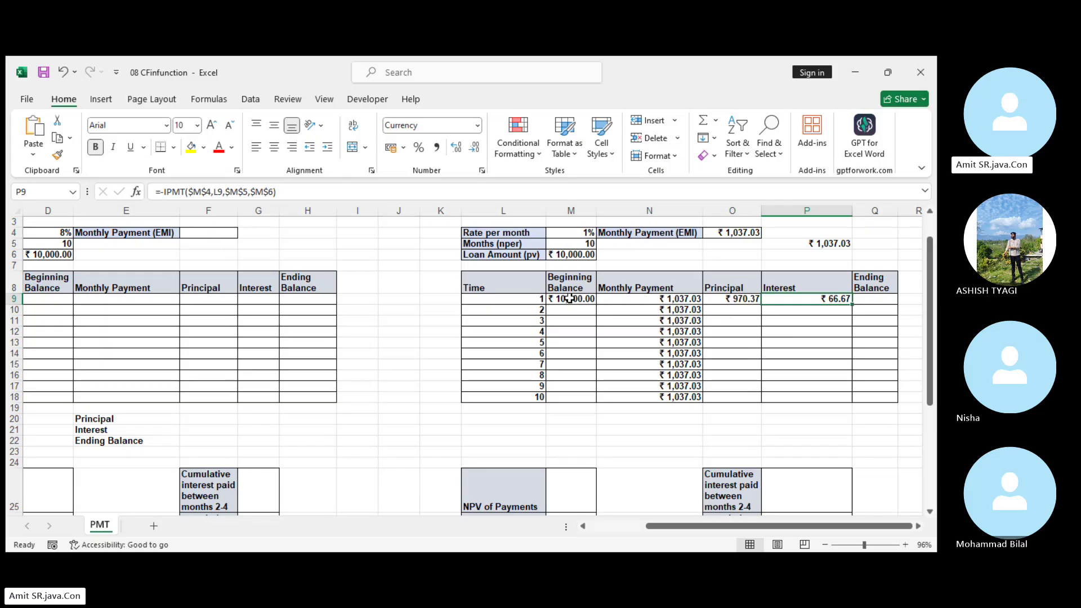
Calculate the month 1 ending balance in Q9 by subtracting the principal from the beginning balance with =M9-O9
left_click(881, 303)
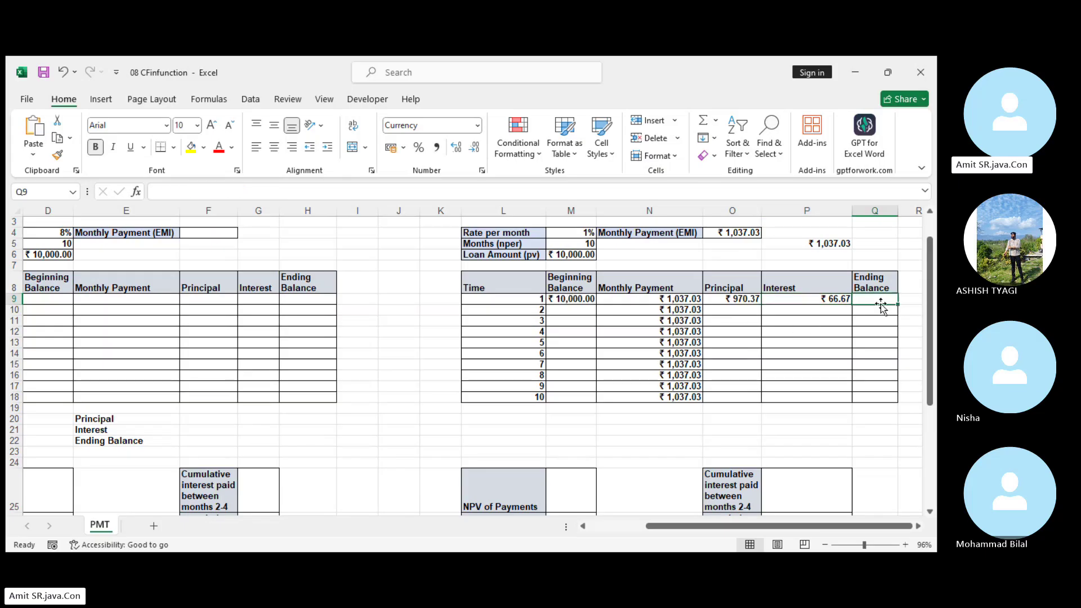
type("=")
left_click(587, 305)
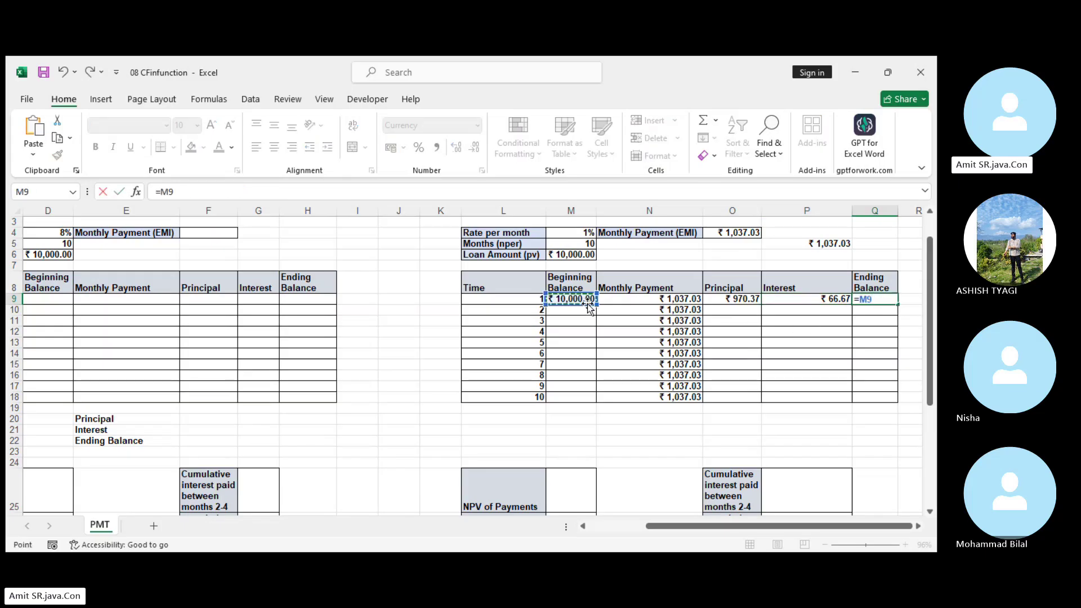
type("-")
left_click(729, 299)
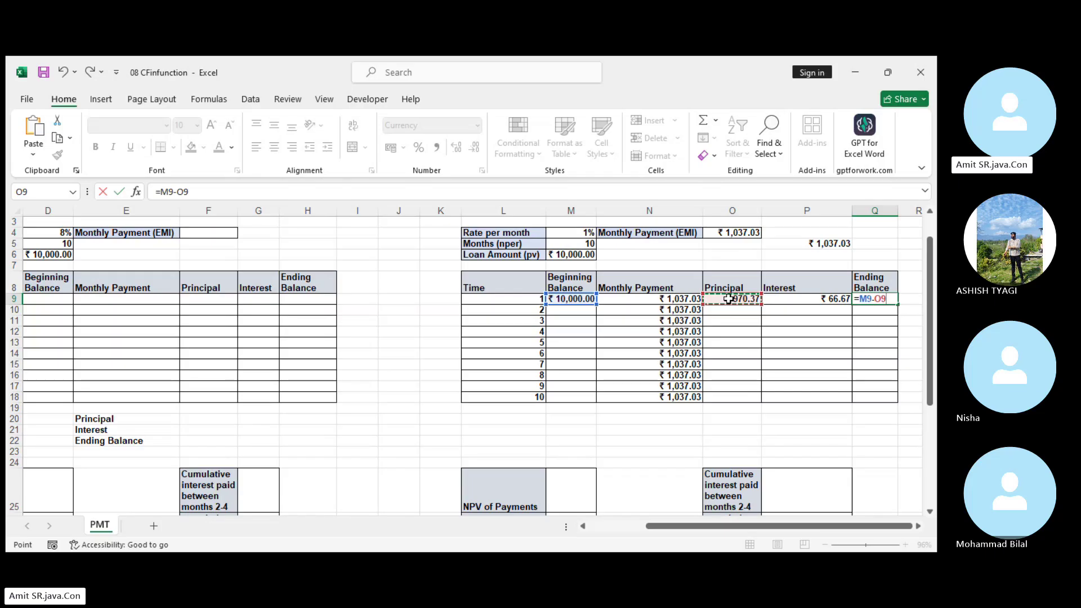
key("Return")
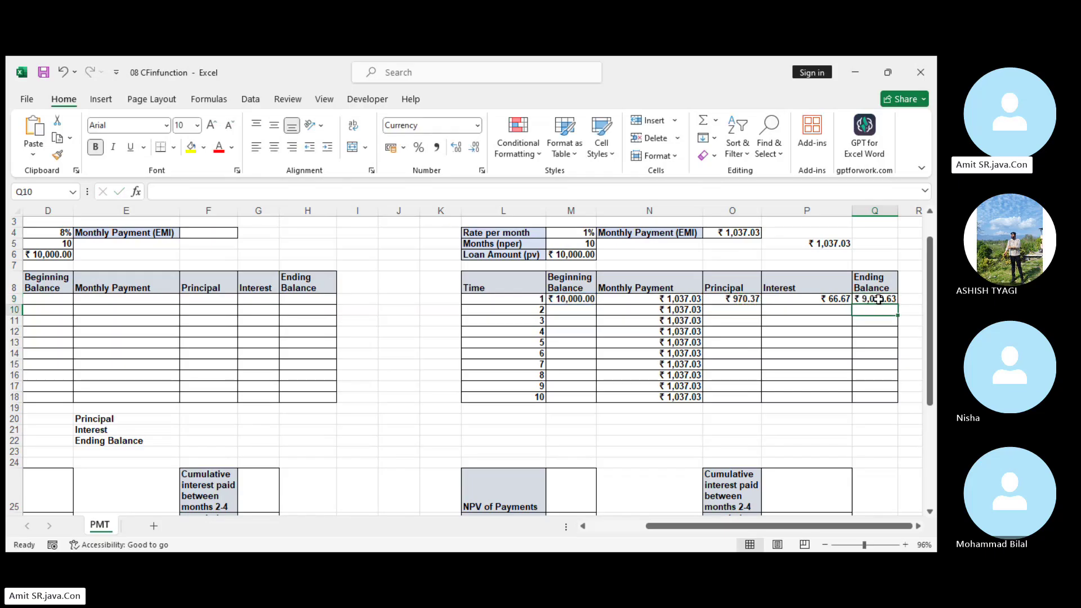
Link the month 2 beginning balance in M10 to the month 1 ending balance with =$Q9
left_click(573, 309)
type("=")
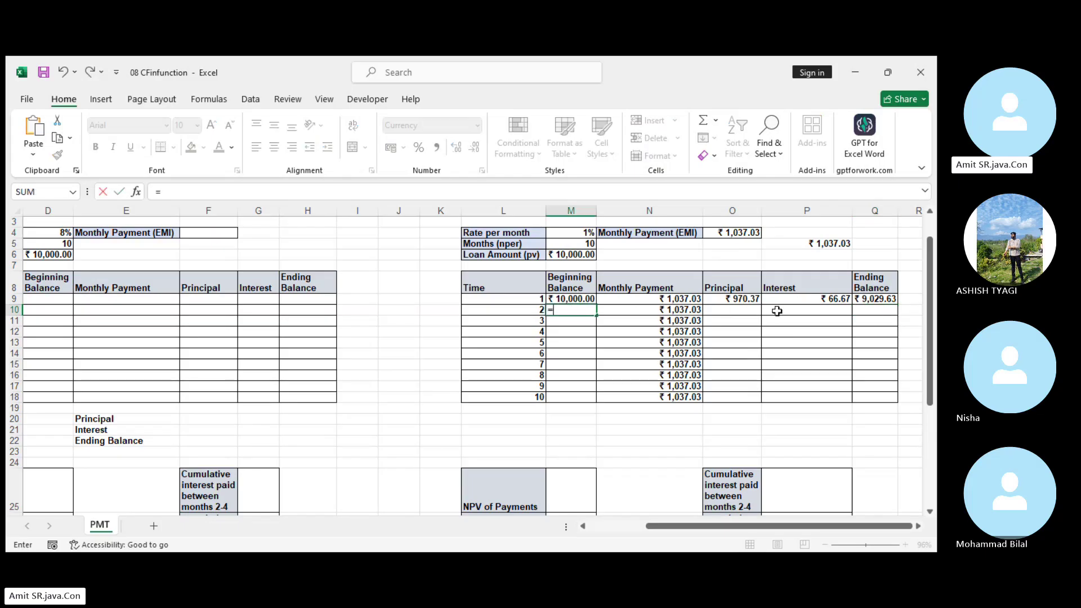
left_click(879, 298)
key("F4")
key("F4")
key("F4")
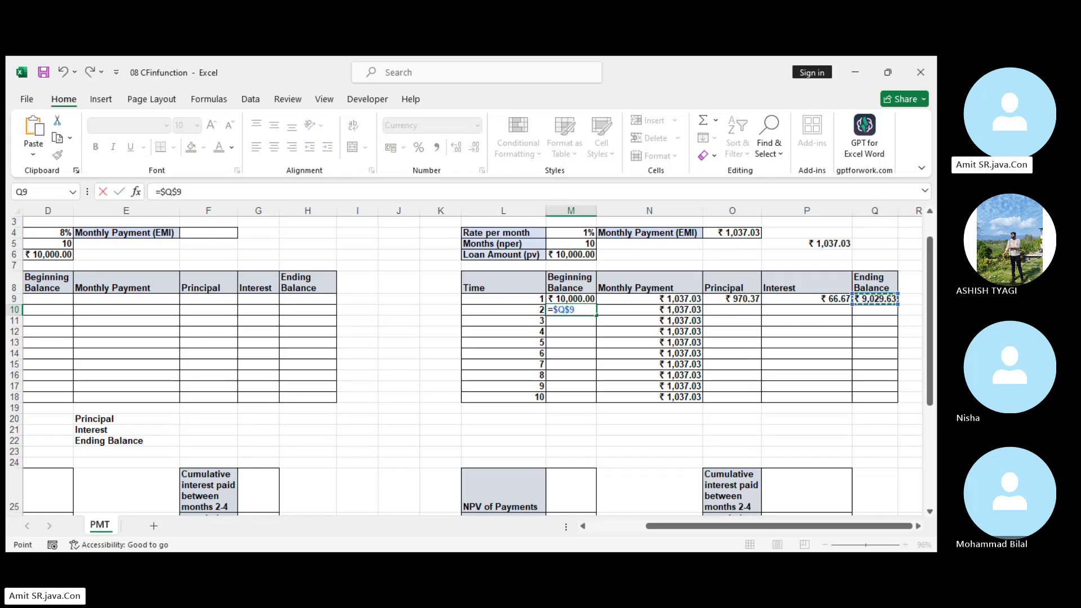
key("Return")
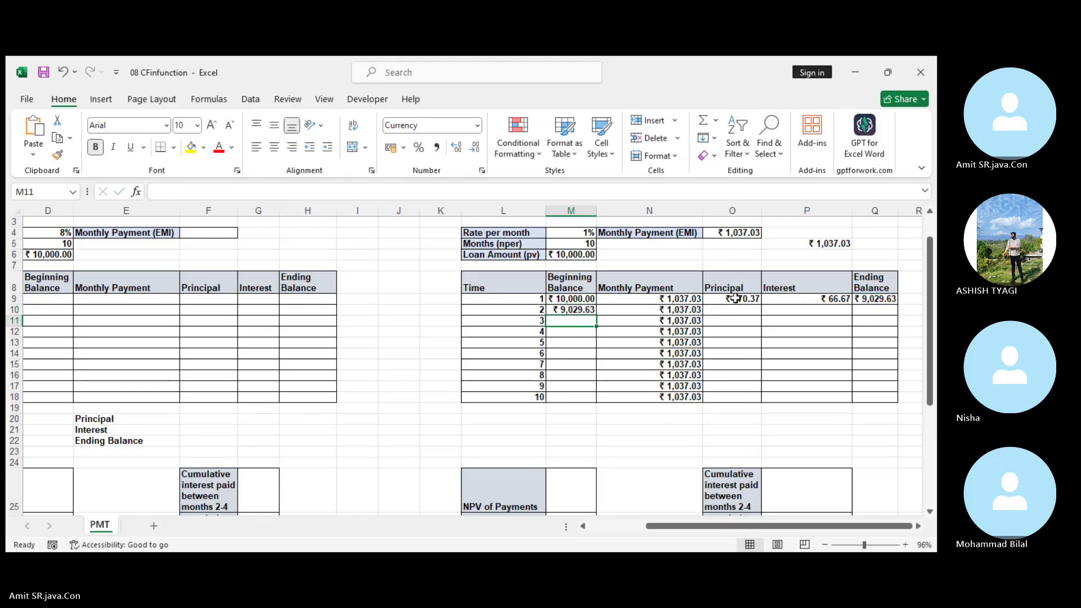
Fill the principal, interest and ending balance formulas in O9:Q9 and the beginning balance in M10 down to row 18, then check Q18
left_click_drag(734, 298, 889, 299)
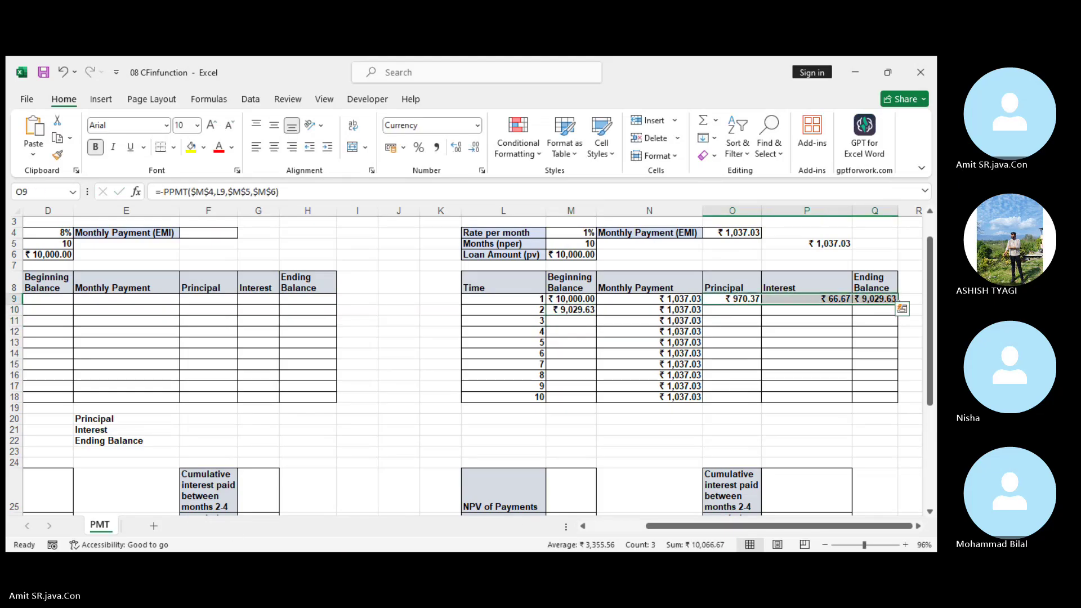
double_click(899, 303)
left_click(577, 311)
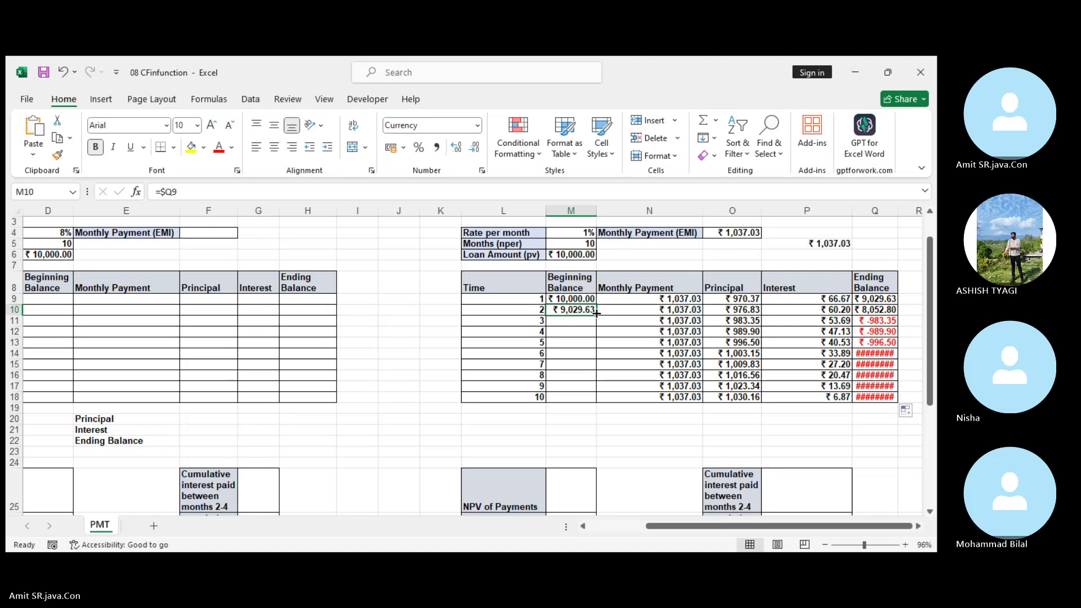
double_click(597, 313)
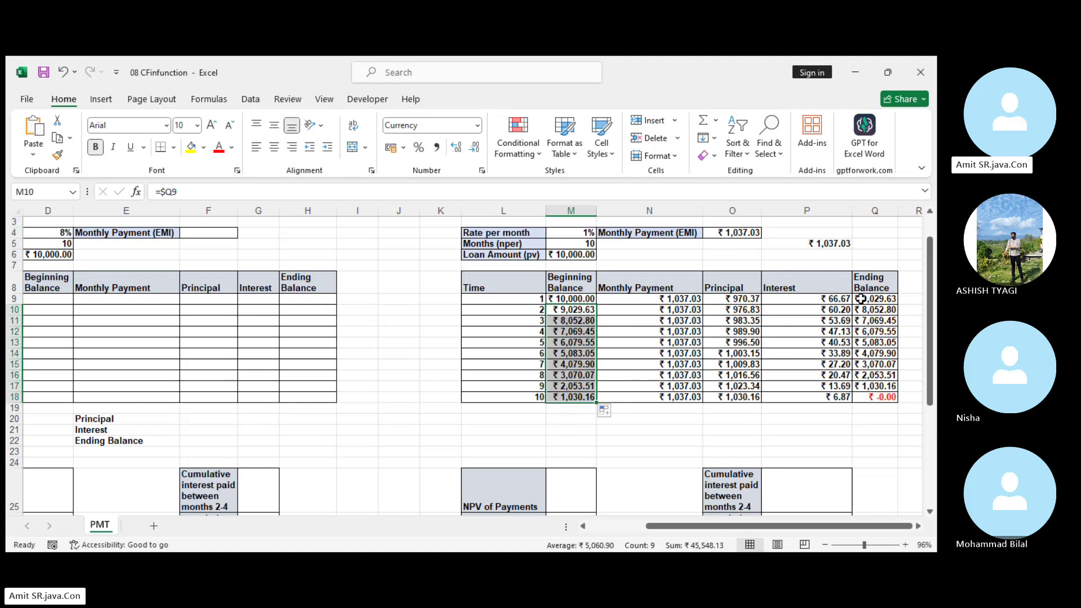
left_click(892, 398)
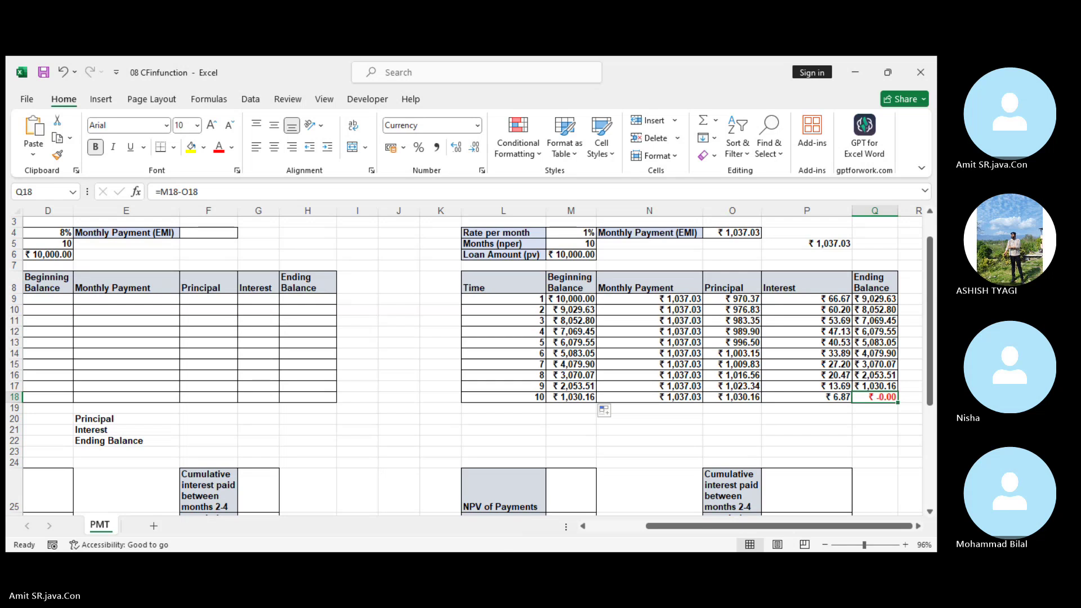
left_click(510, 563)
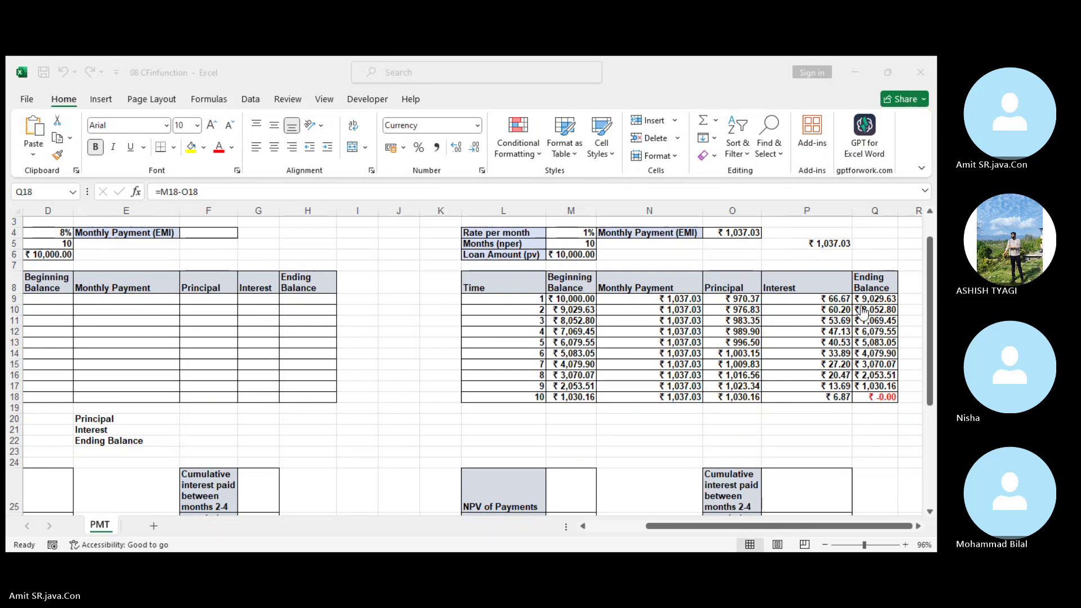
left_click(571, 562)
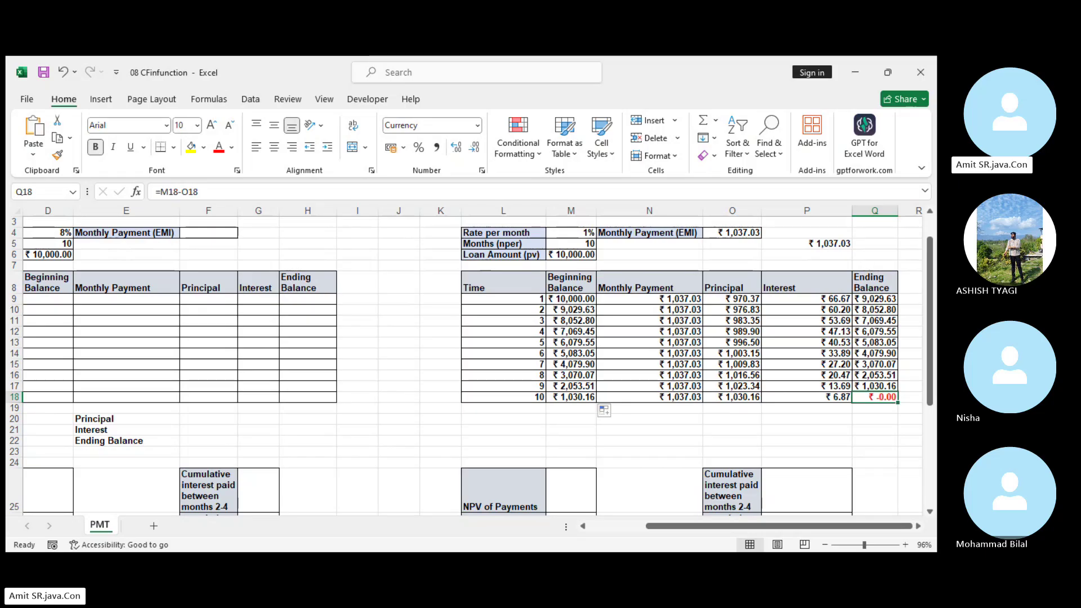
left_click_drag(571, 299, 898, 401)
right_click(857, 397)
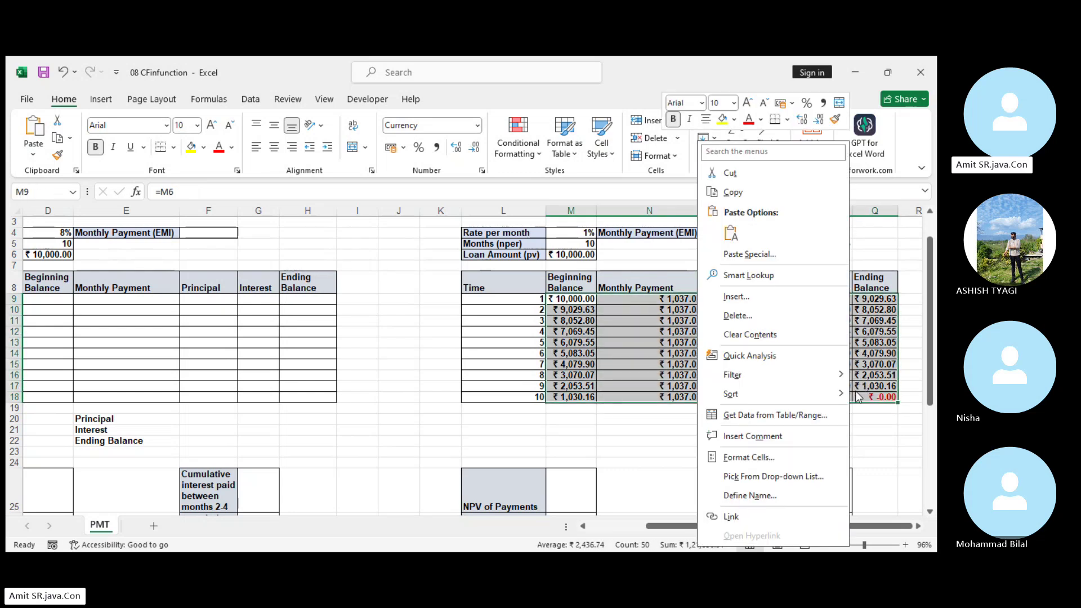
left_click(396, 326)
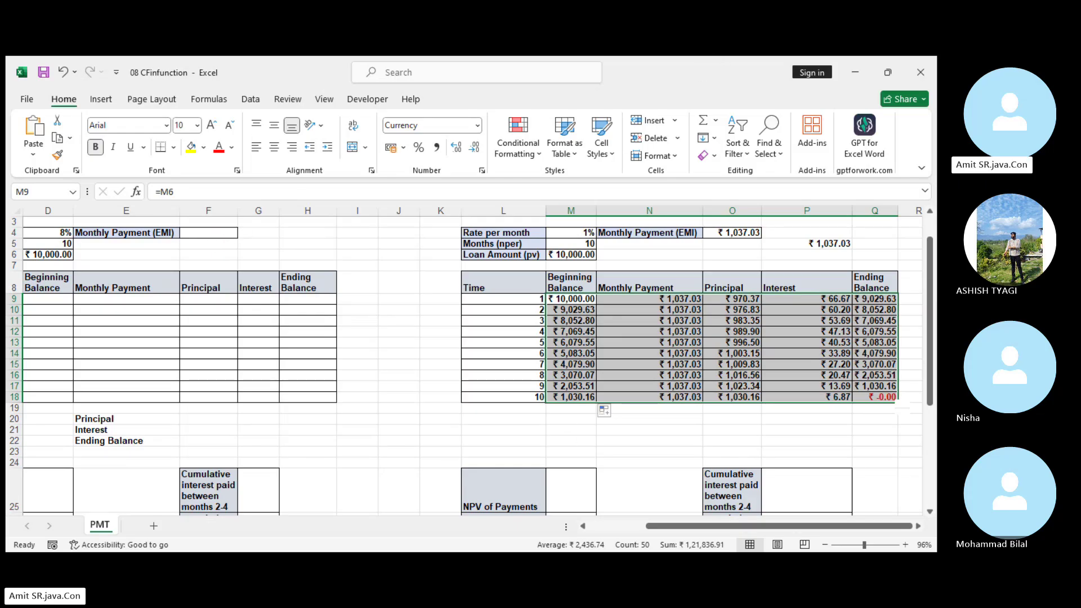
key("alt+Tab")
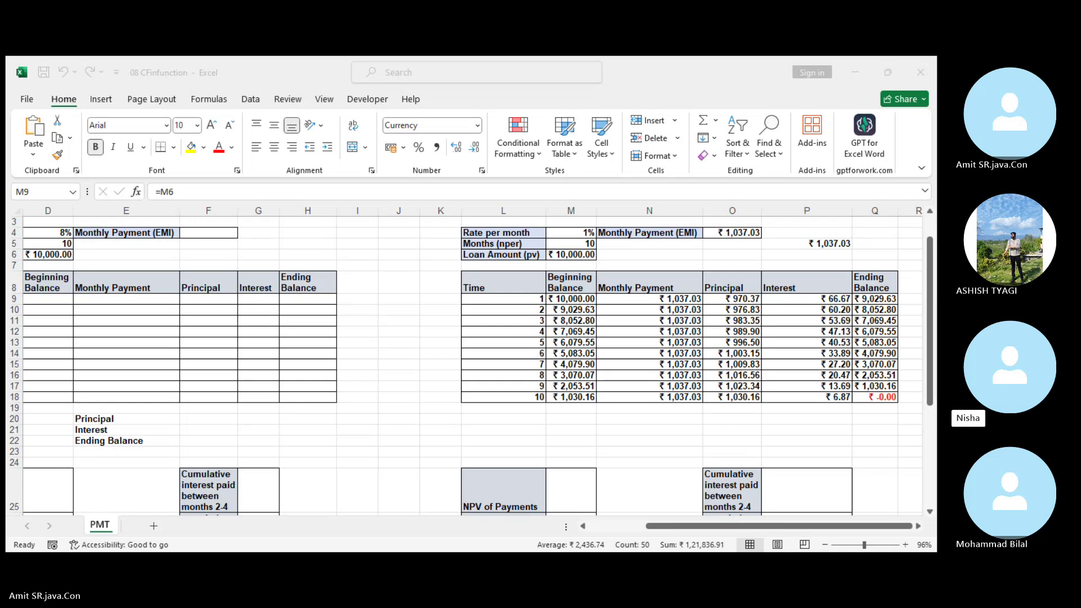
key("alt+Tab")
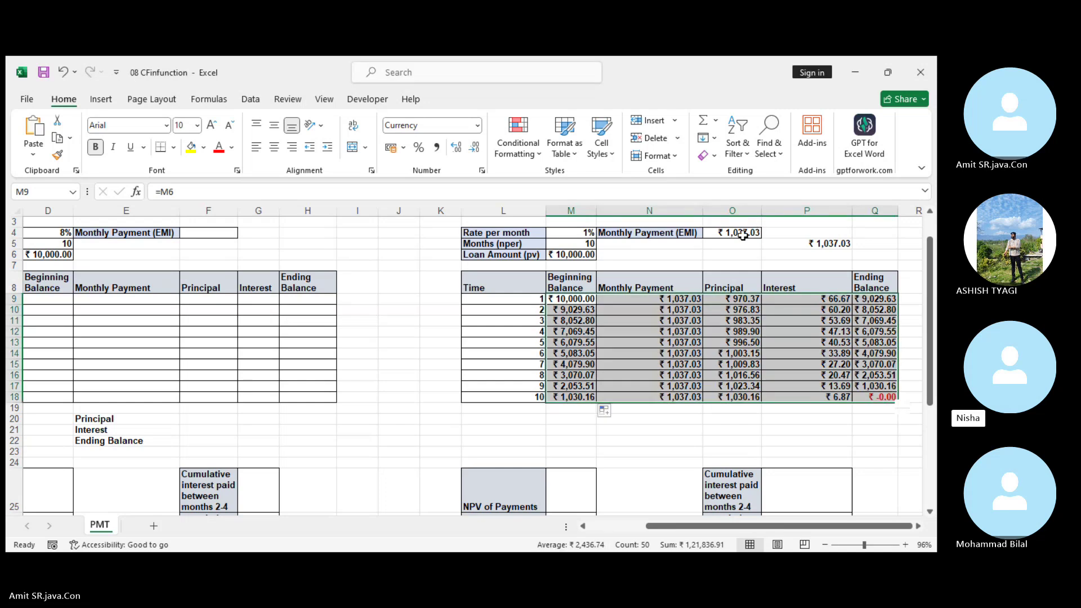
Review the formulas behind the month 1 payment in N9, the EMI in O4, the principal in O9 and the interest in P9
left_click(662, 302)
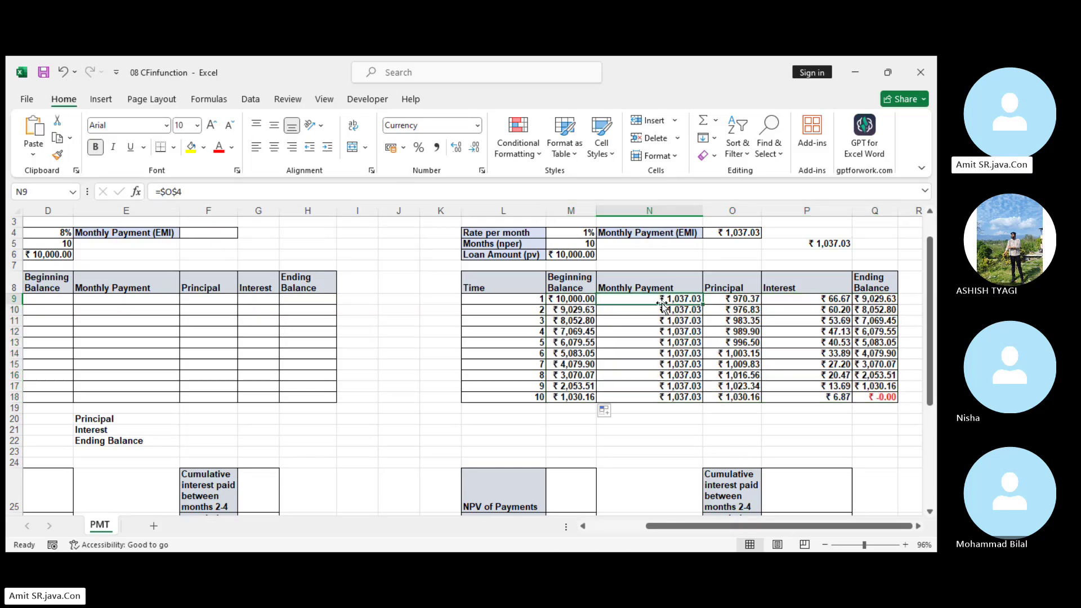
left_click(741, 231)
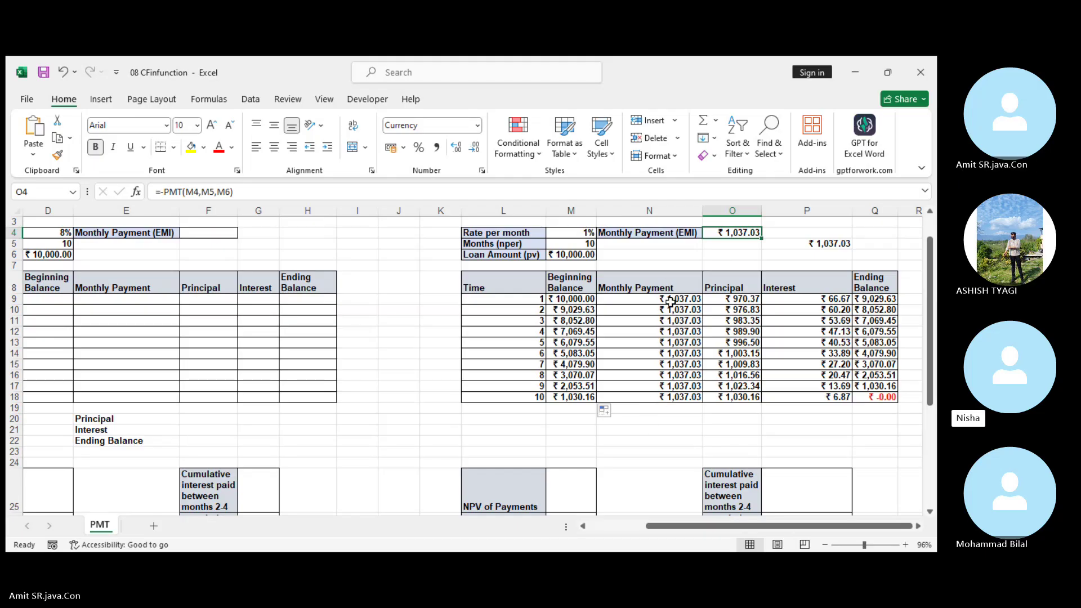
left_click(752, 300)
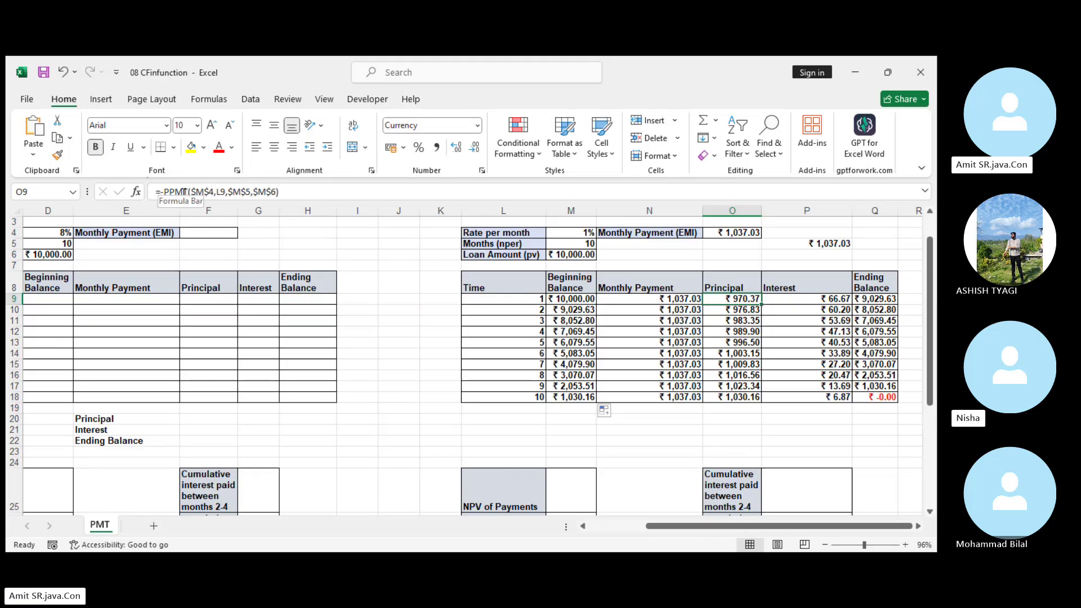
left_click(795, 298)
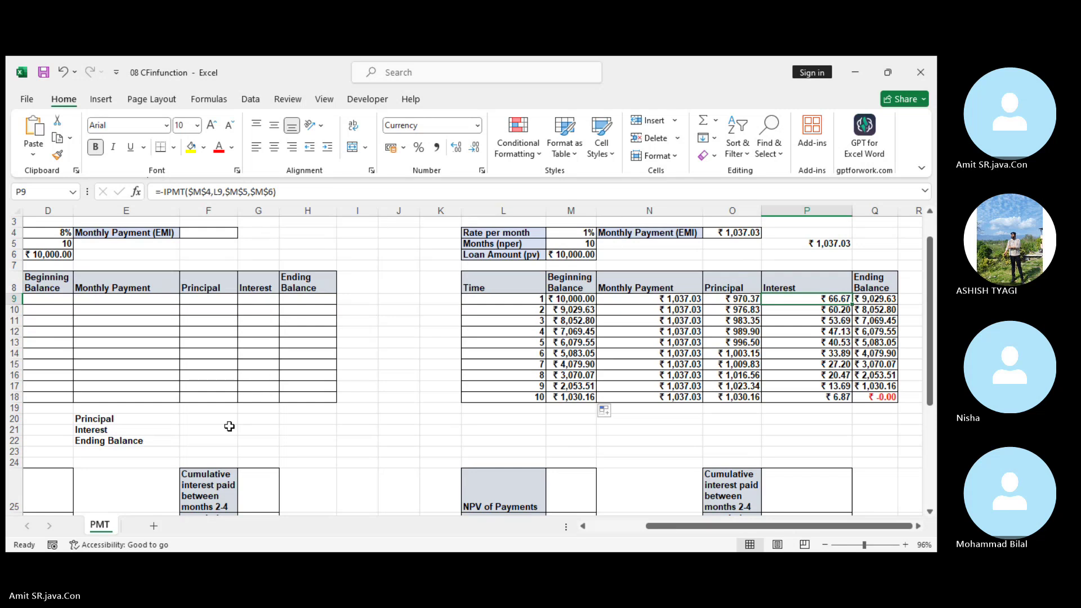
left_click(47, 243)
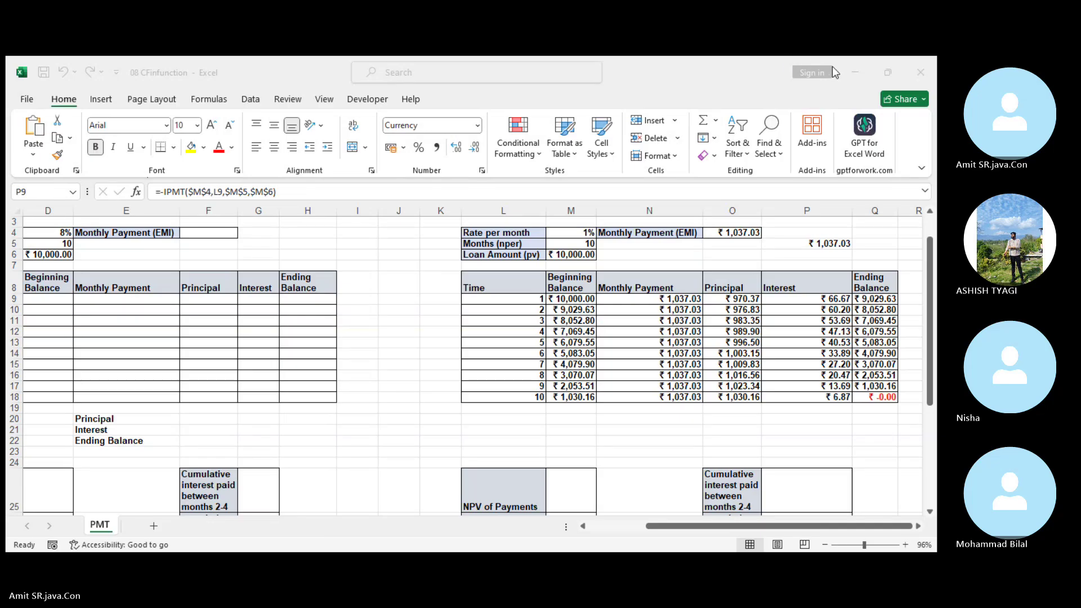
left_click(874, 65)
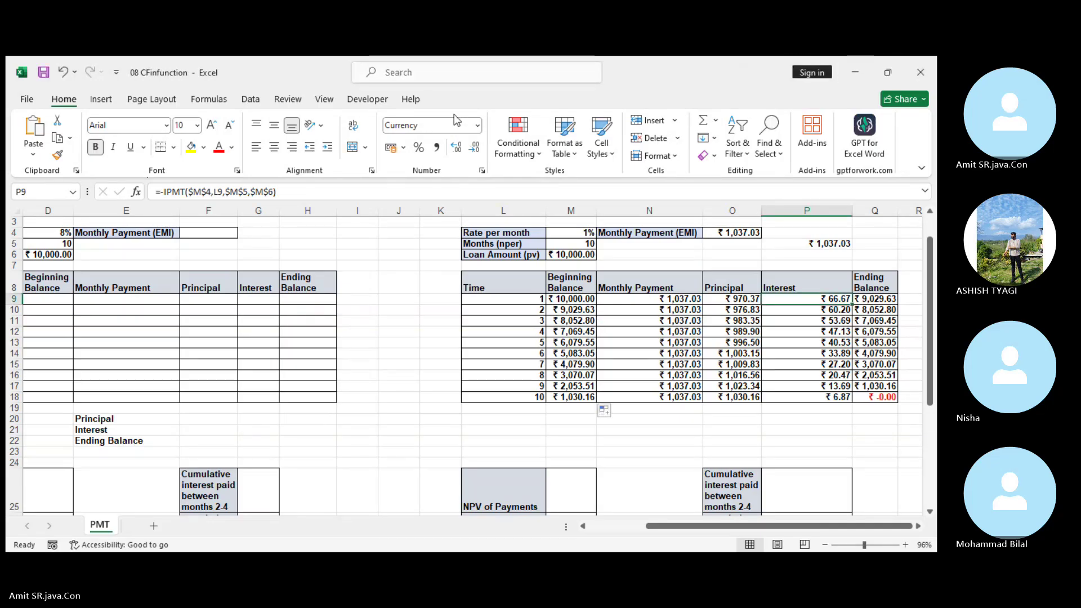
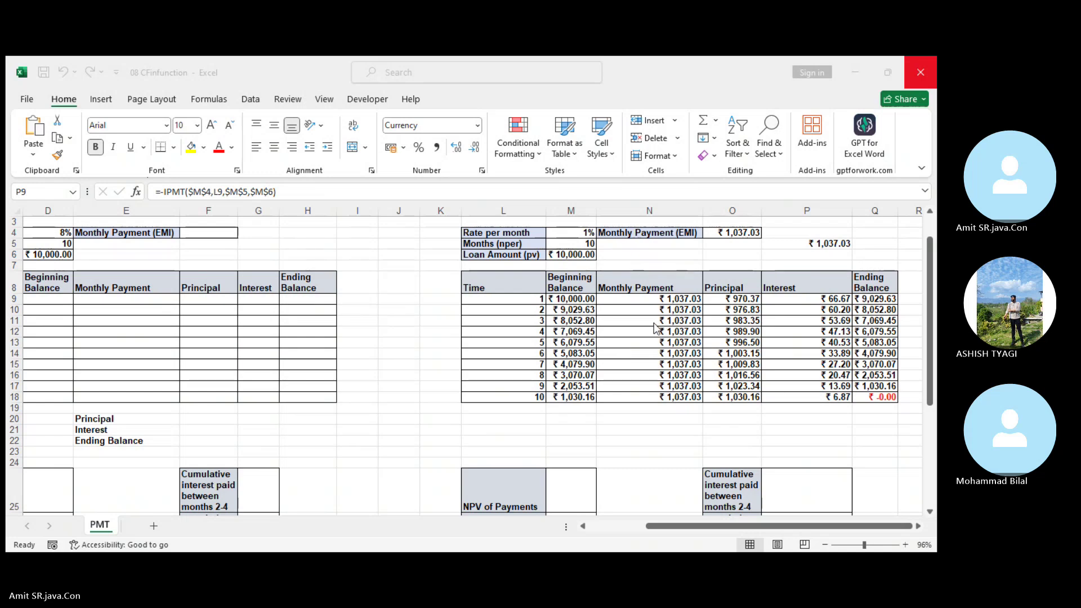
left_click(664, 298)
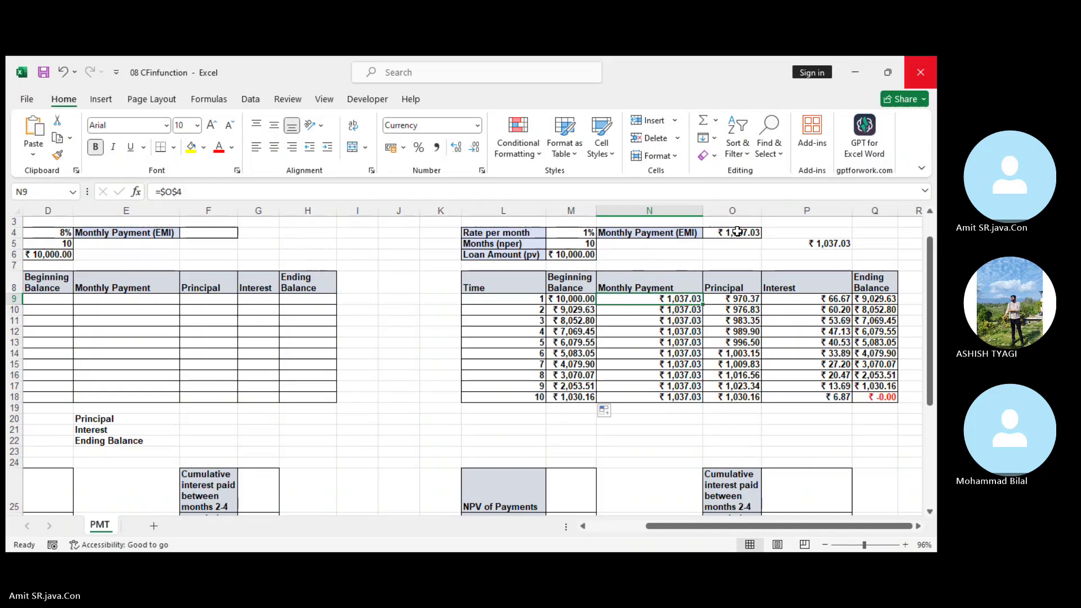
left_click(166, 308)
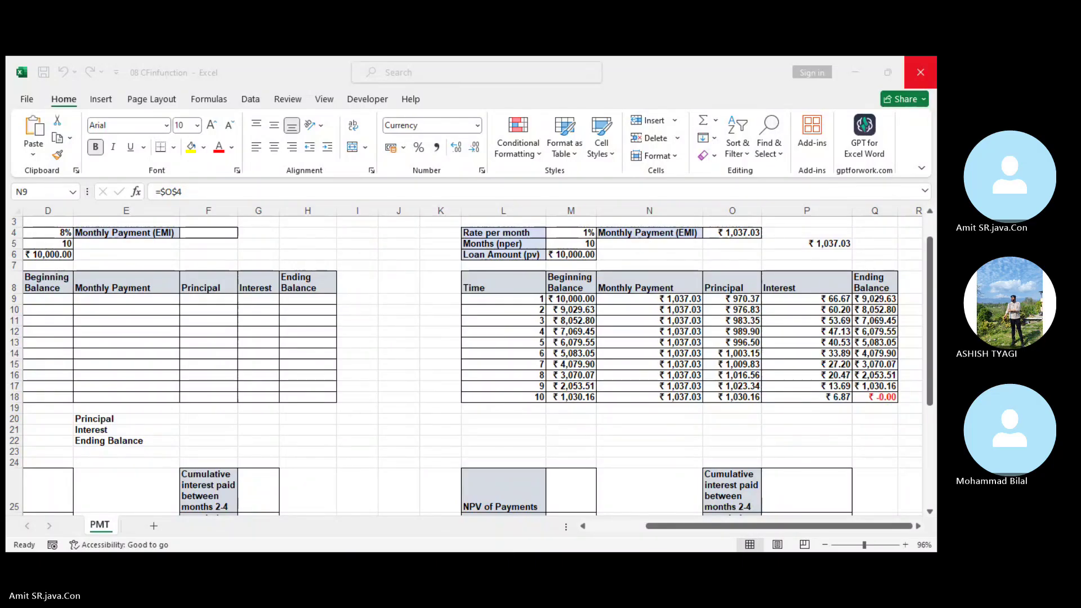
left_click(562, 528)
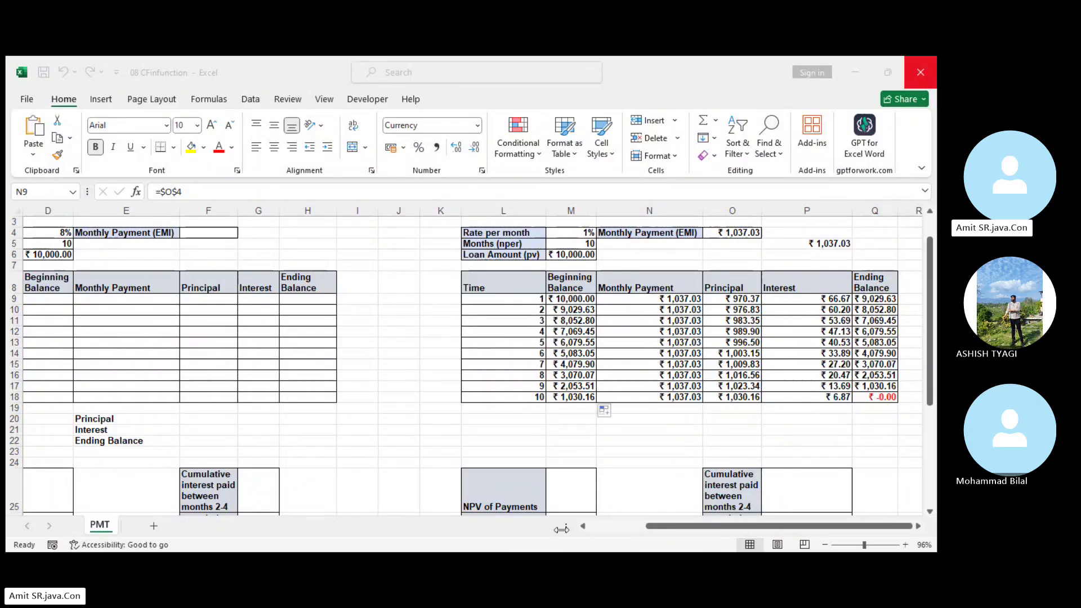
Calculate the beginning-of-month payment in M26 with the formula =-PMT(M4,M5,M6,0,1)
scroll(682, 433, "down", 2)
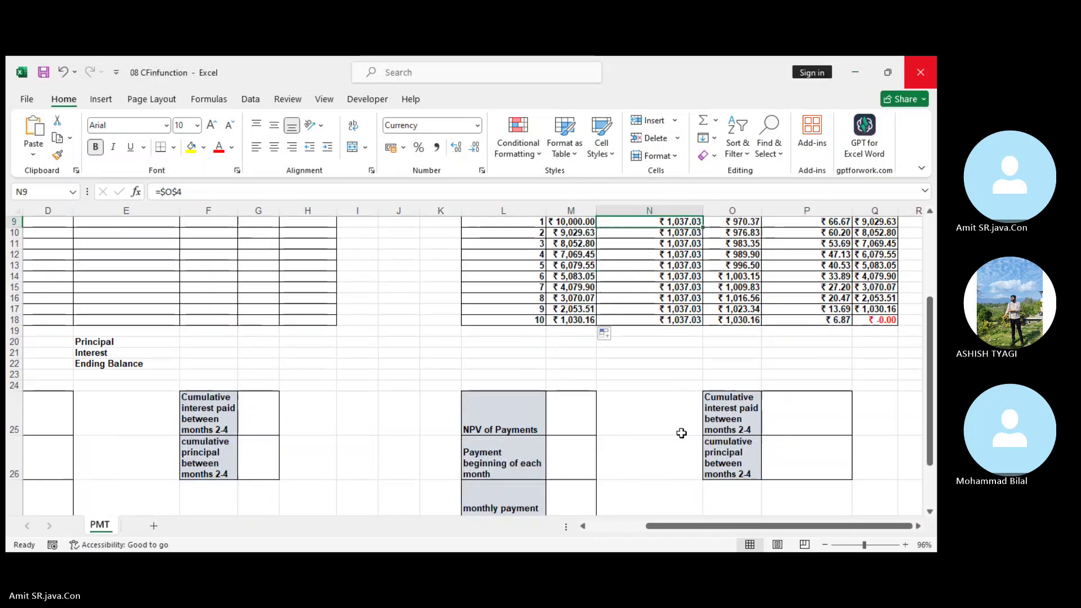
scroll(682, 433, "down", 1)
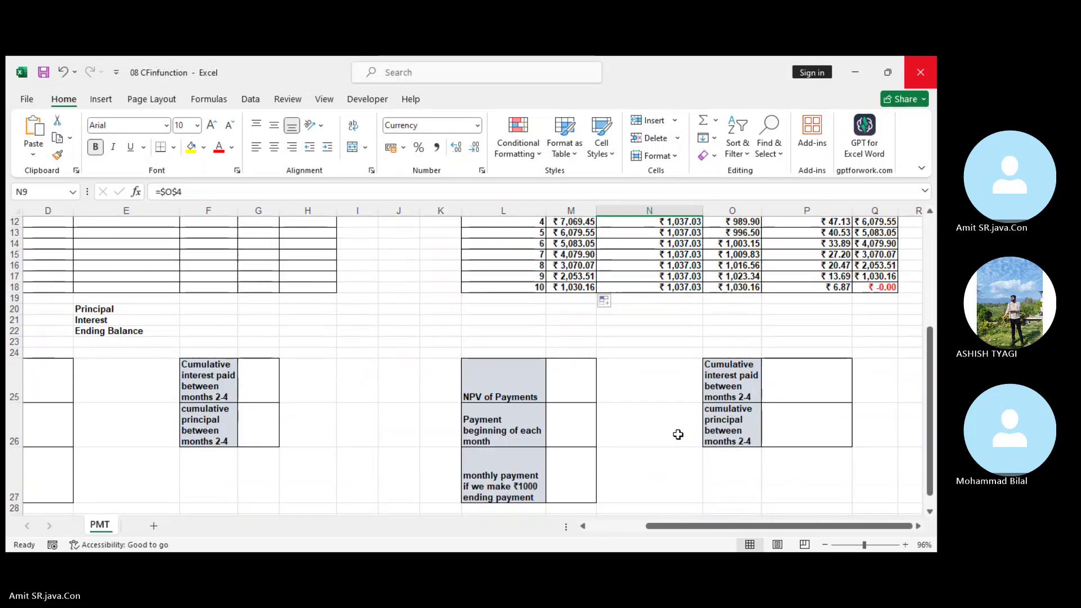
left_click(488, 426)
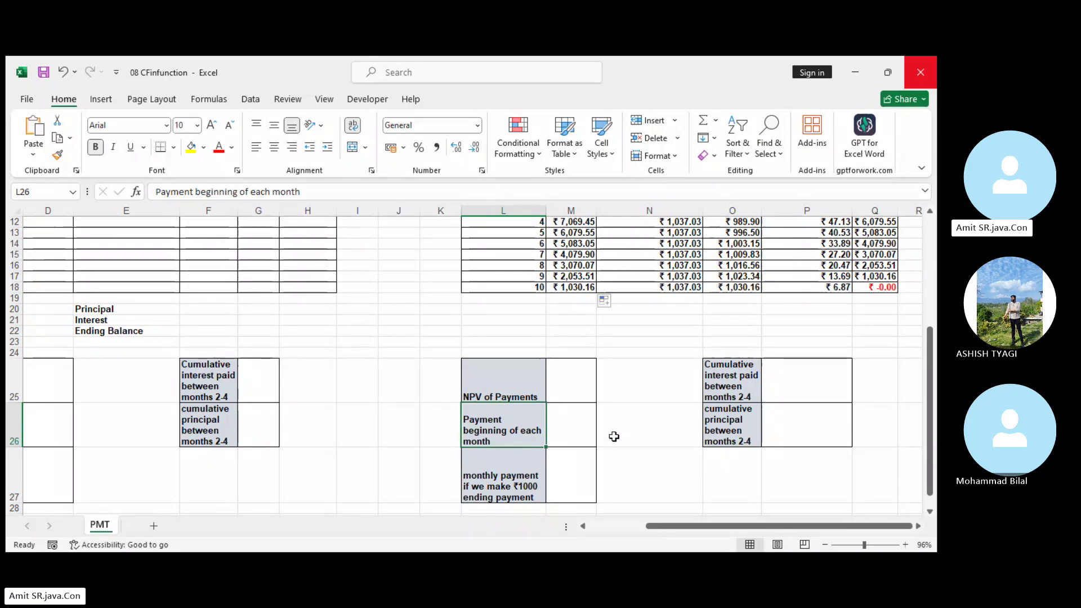
left_click(586, 440)
type("=")
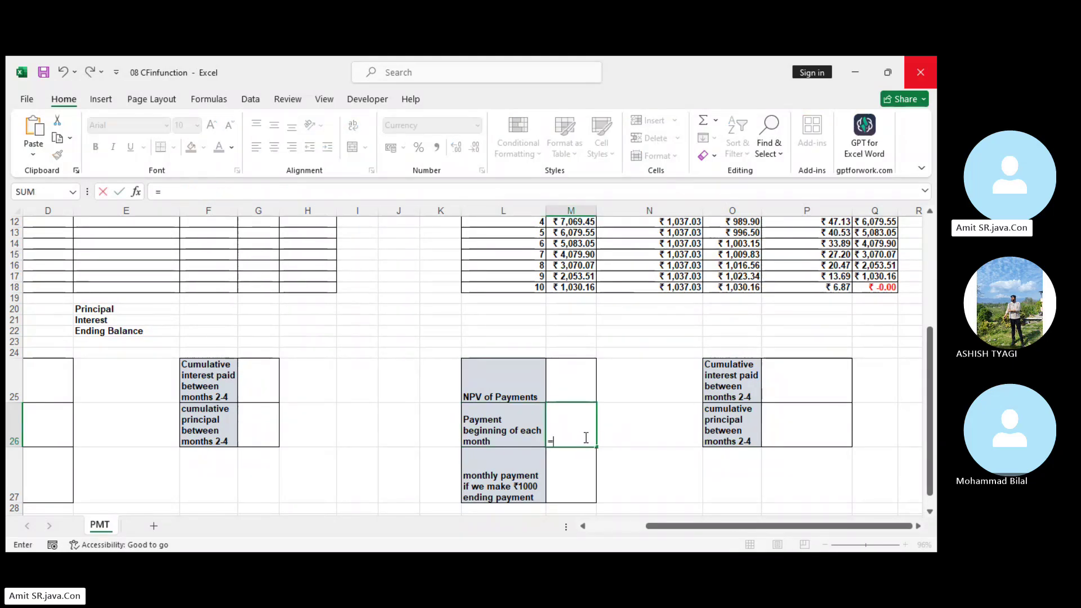
type("-")
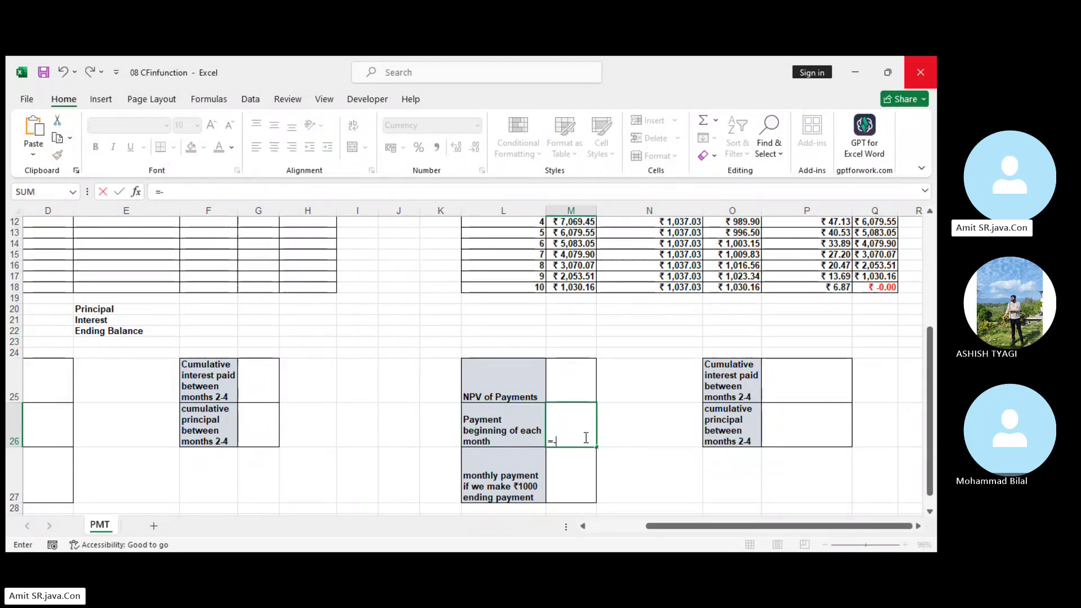
type("pmt")
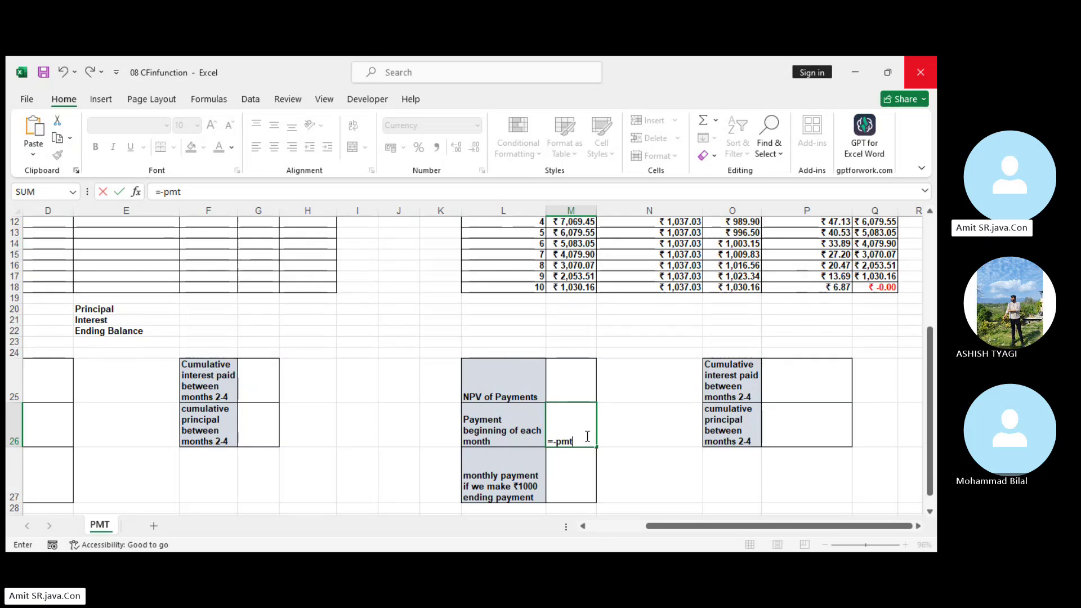
key("Tab")
scroll(589, 471, "up", 4)
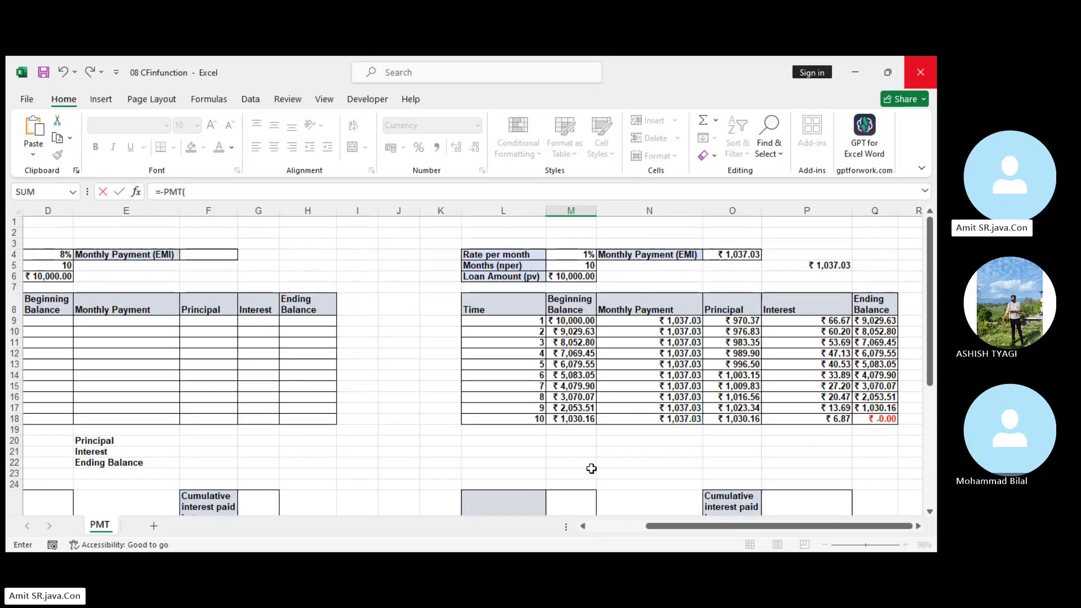
left_click(557, 255)
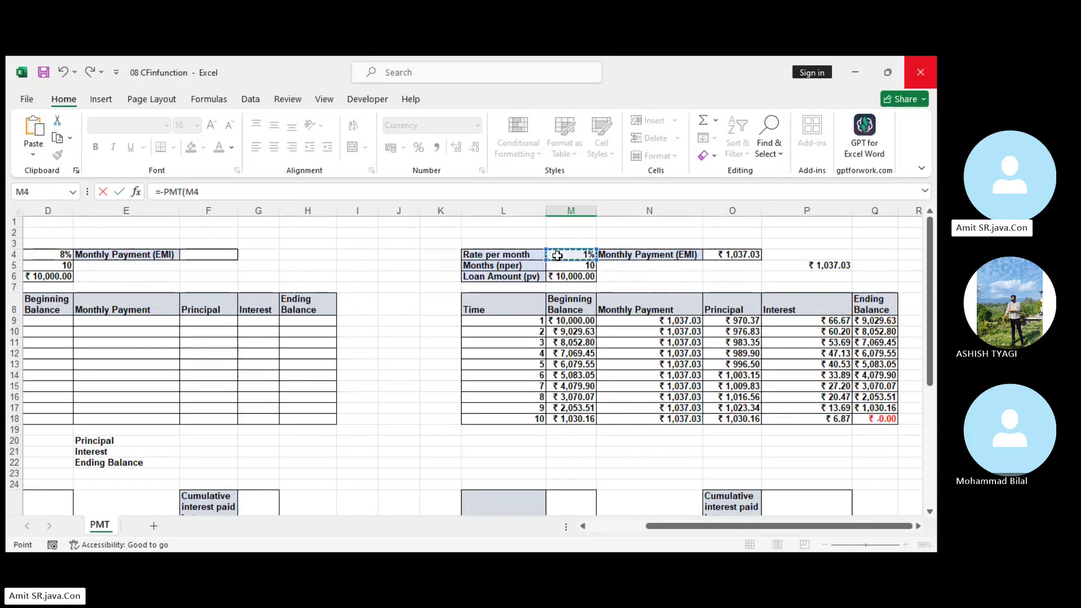
type(",")
left_click(560, 266)
type(",")
left_click(565, 278)
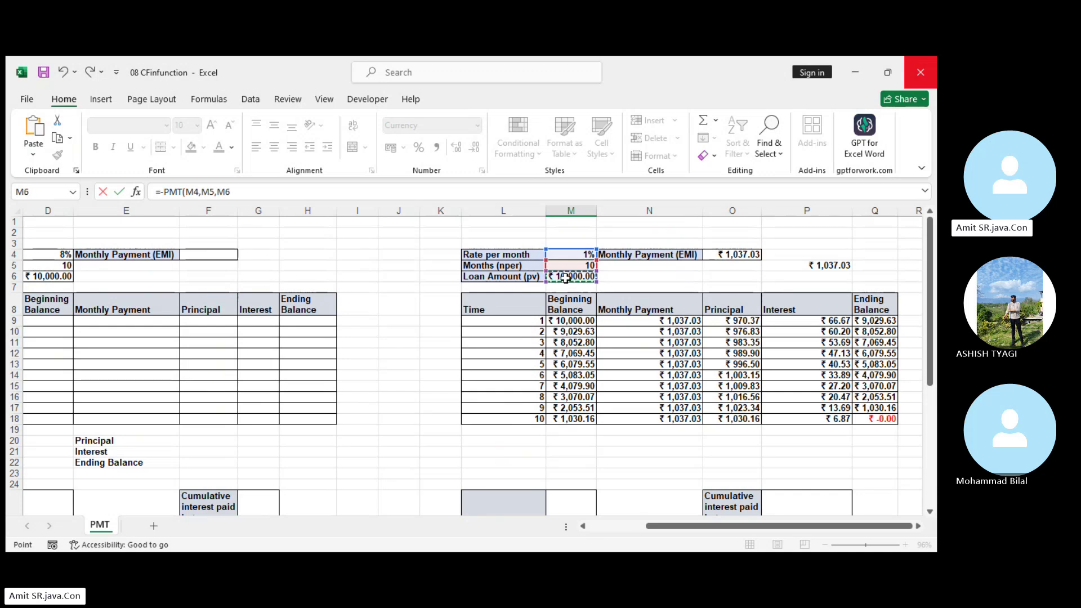
type(",")
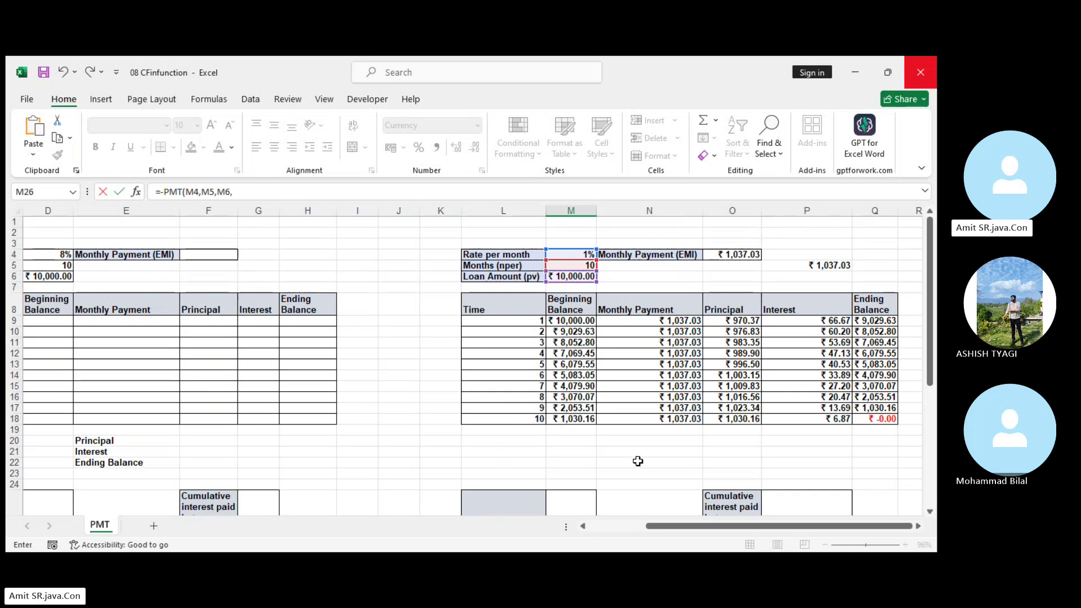
scroll(610, 413, "down", 2)
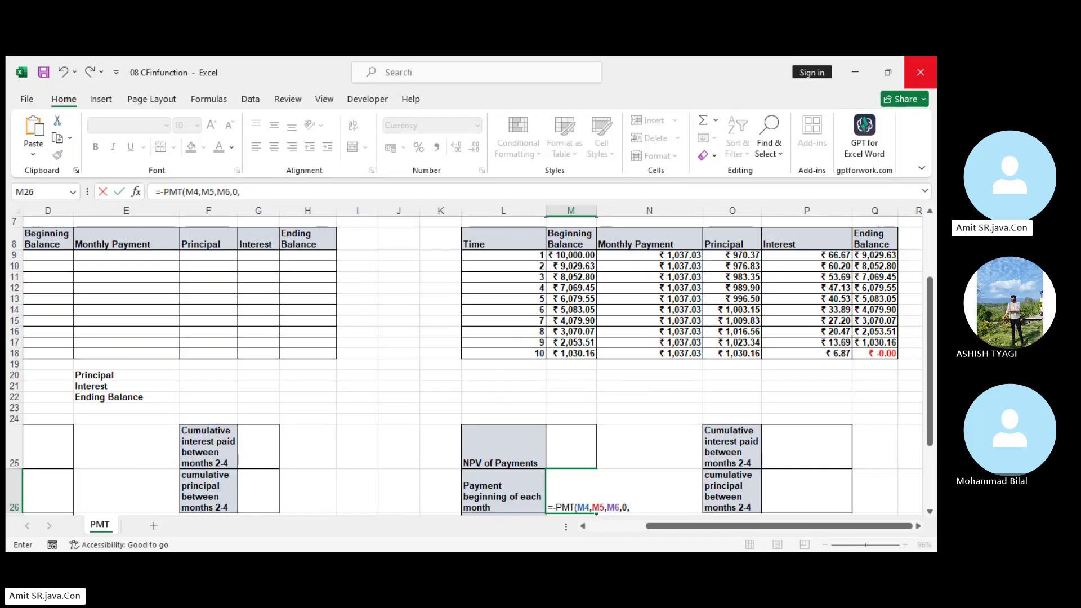
key("Return")
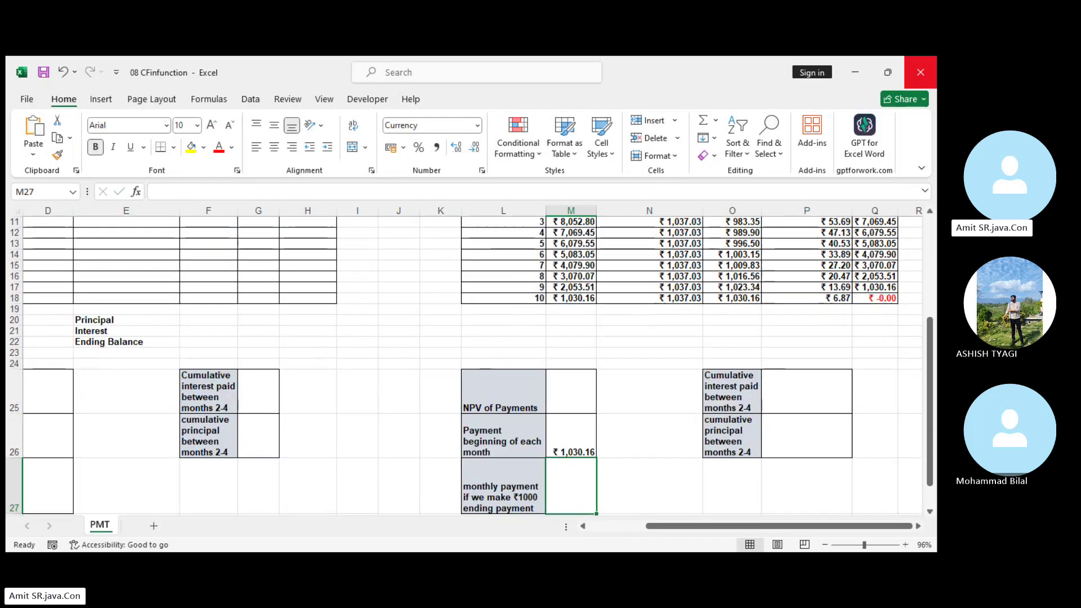
Compare the EMI formula in O4 with the beginning-of-month payment formula in M26
scroll(770, 353, "up", 4)
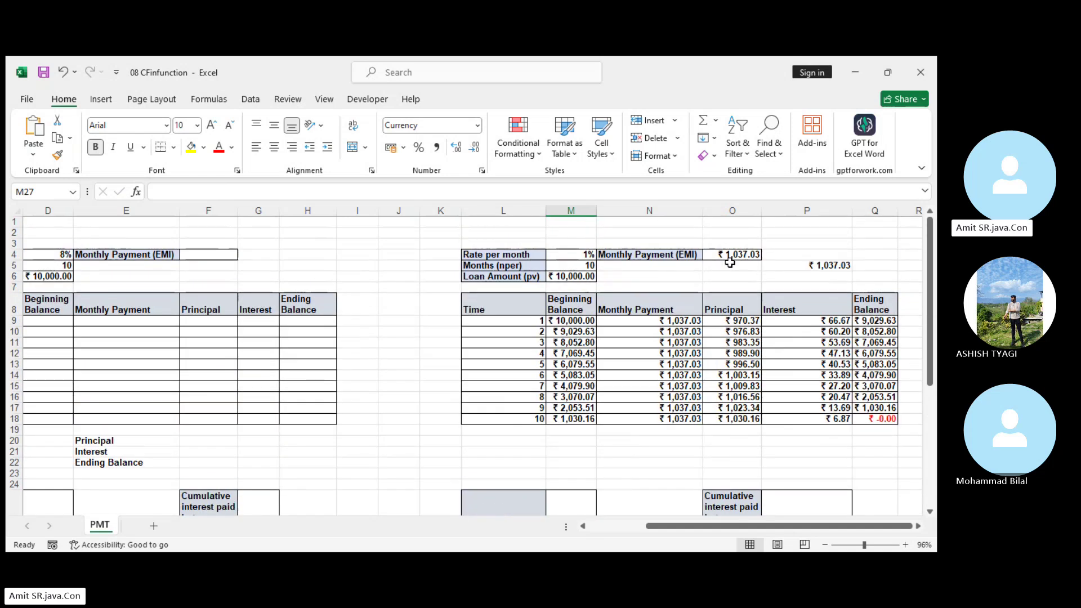
left_click(735, 256)
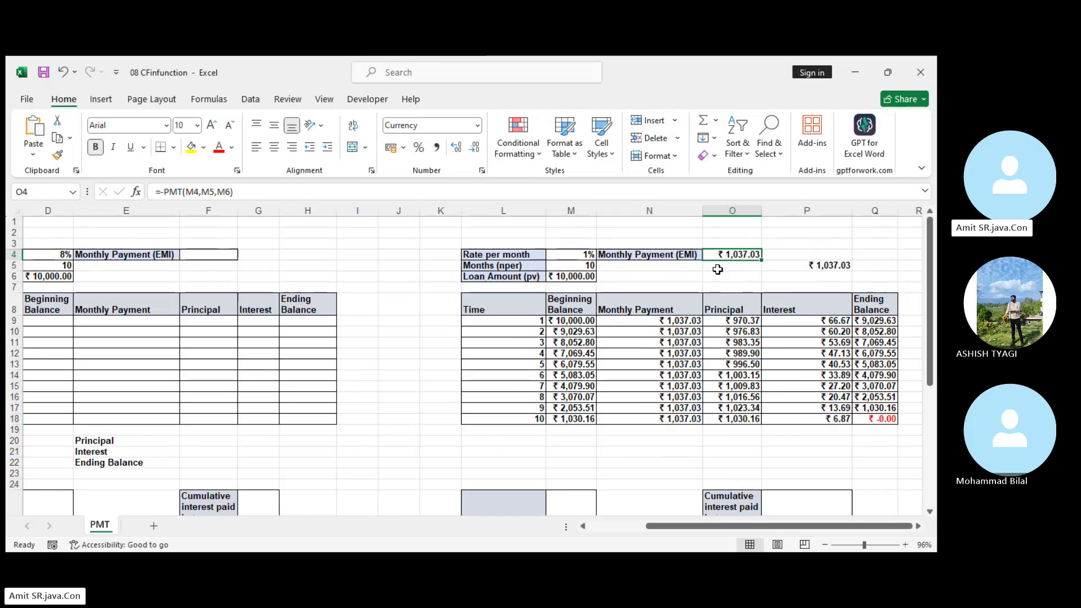
scroll(718, 270, "down", 3)
left_click(579, 454)
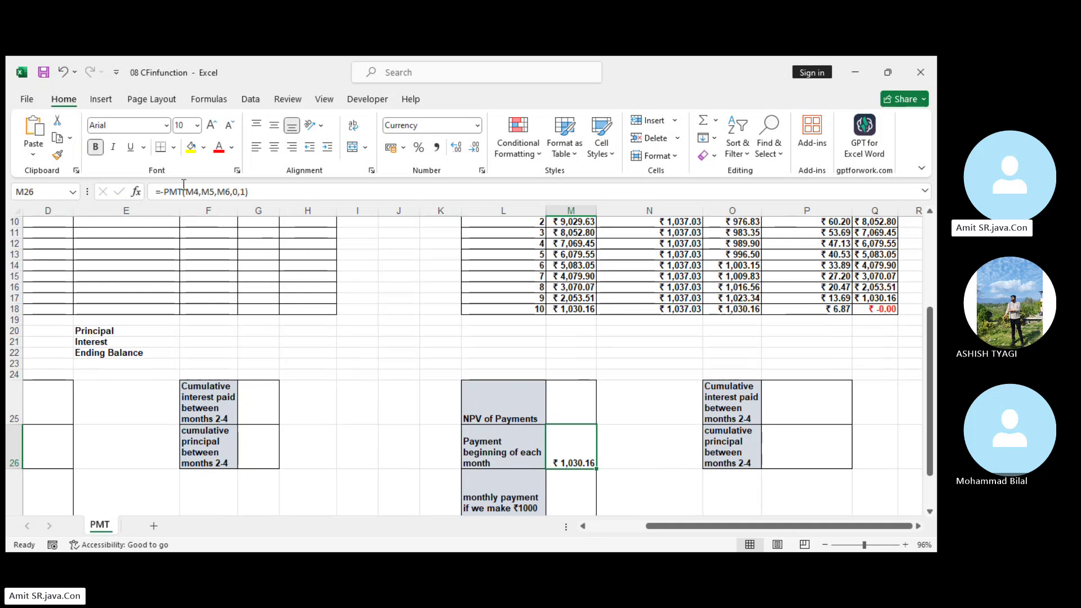
Remove the payment type value 1 from the PMT formula in M26, leaving the last argument empty
left_click(244, 192)
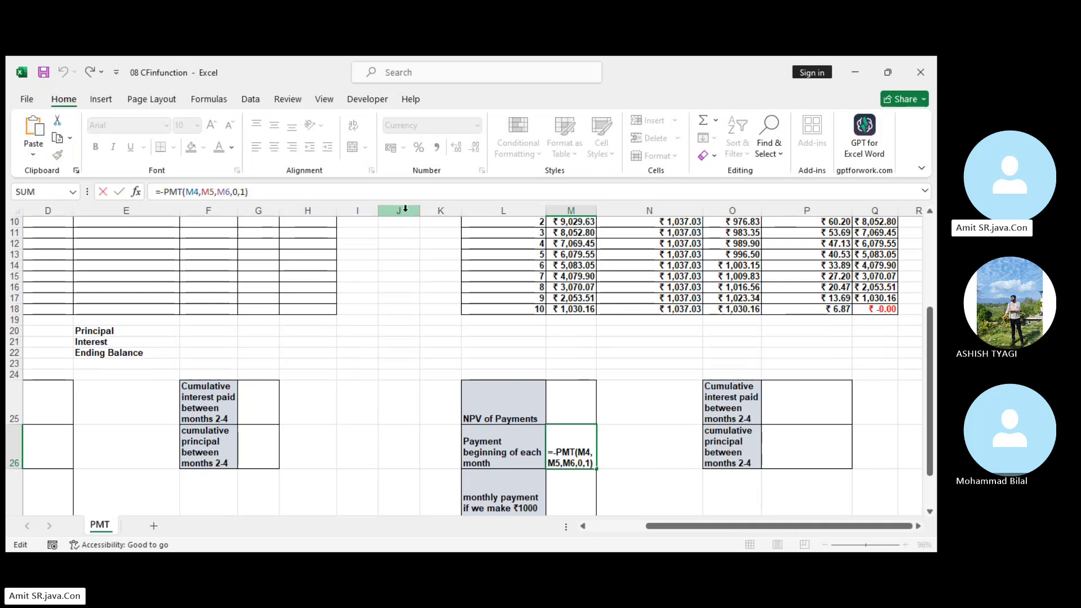
key("BackSpace")
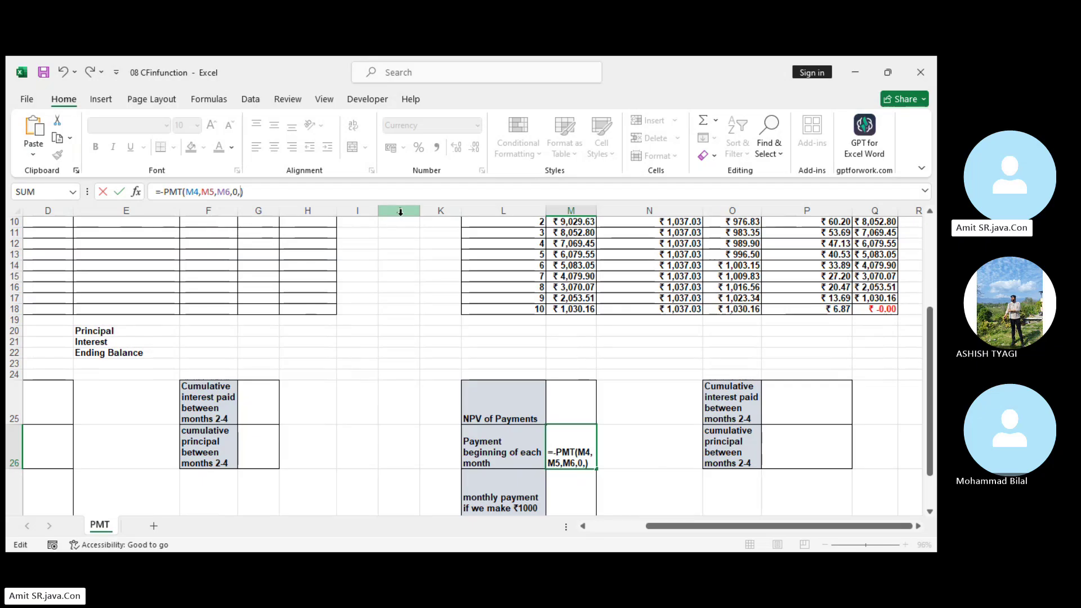
key("Return")
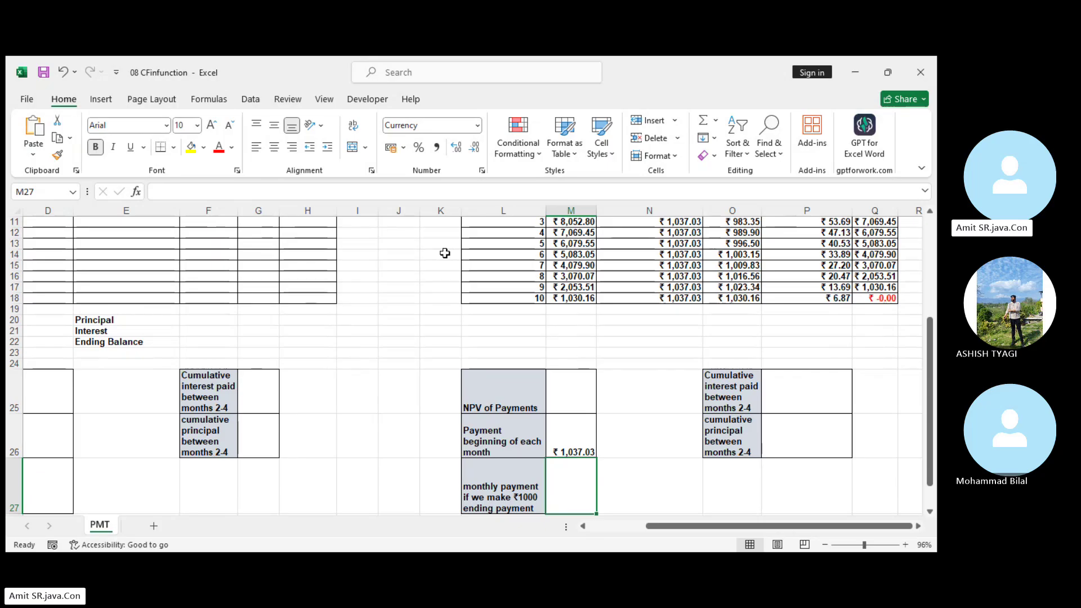
Restore the payment type argument 1 in M26 so the formula reads =-PMT(M4,M5,M6,0,1)
left_click(566, 452)
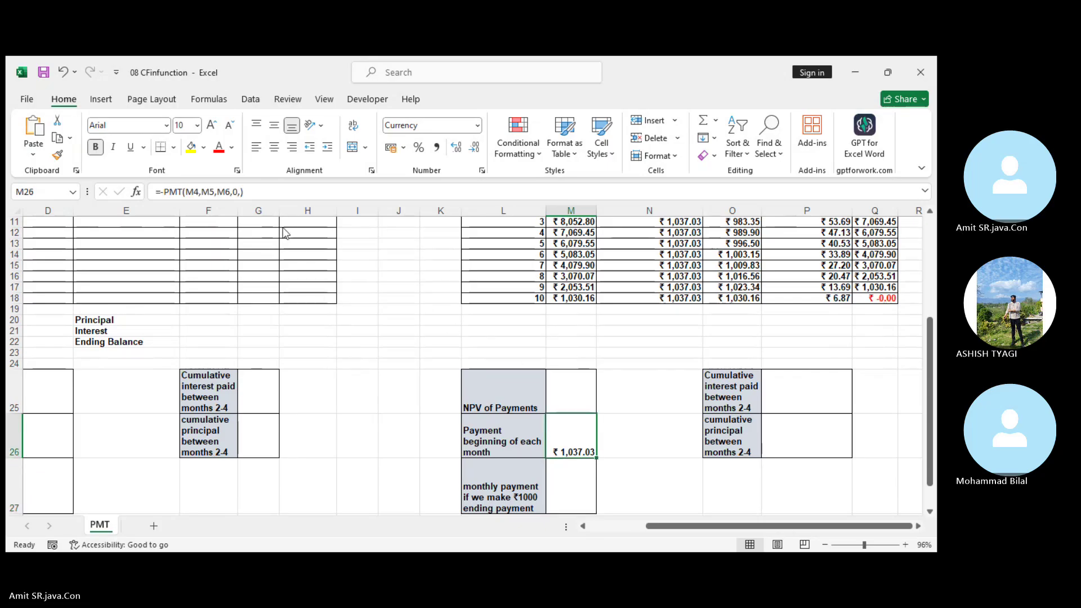
left_click(257, 194)
key("BackSpace")
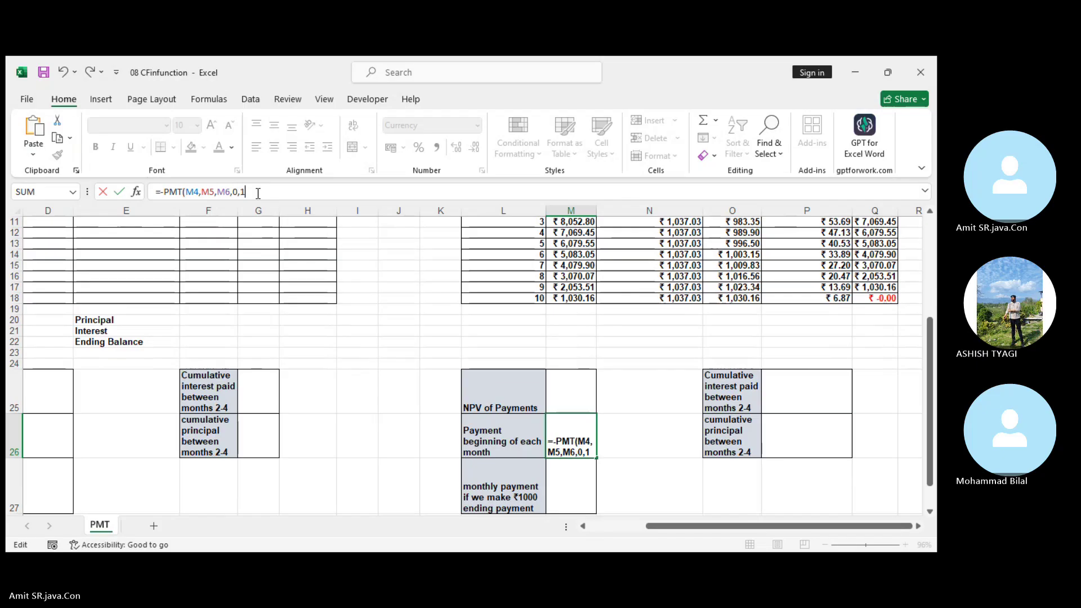
key("Return")
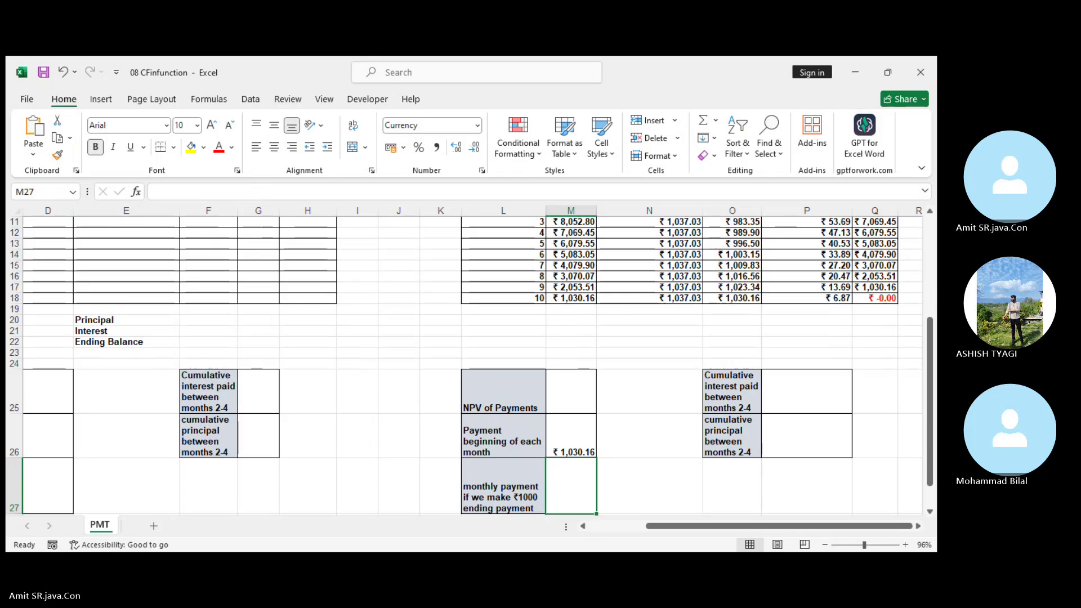
Select M27, the cell for the monthly payment with a ₹1000 ending payment
key("alt+Tab")
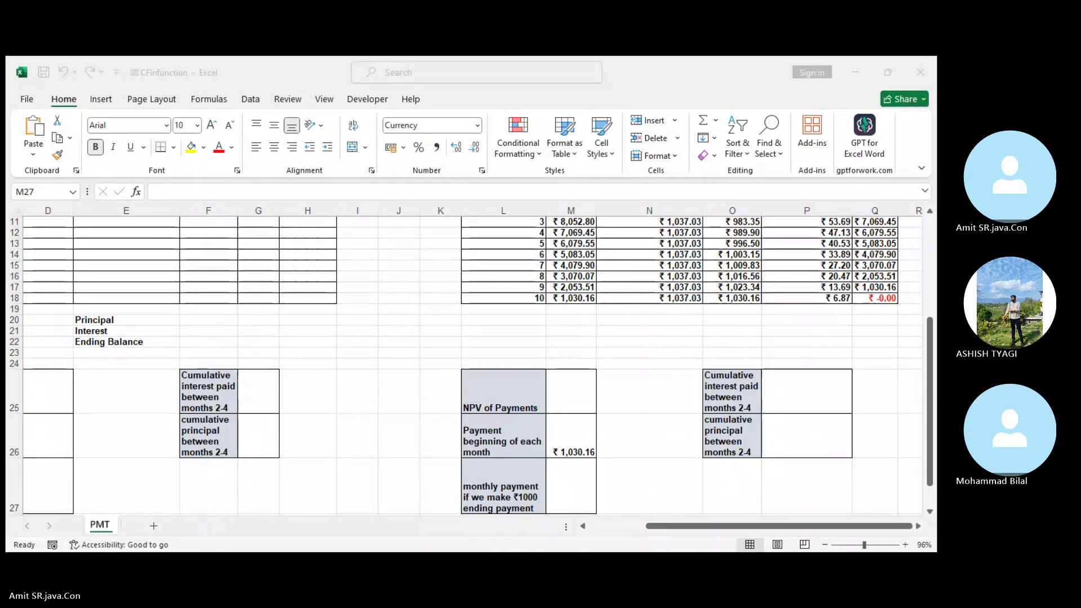
left_click(556, 508)
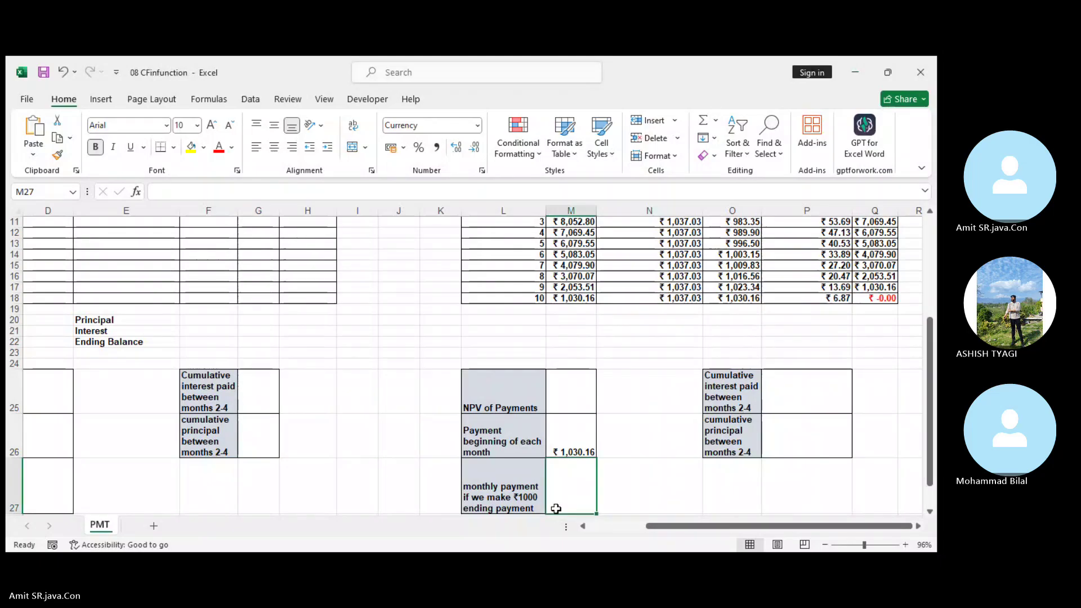